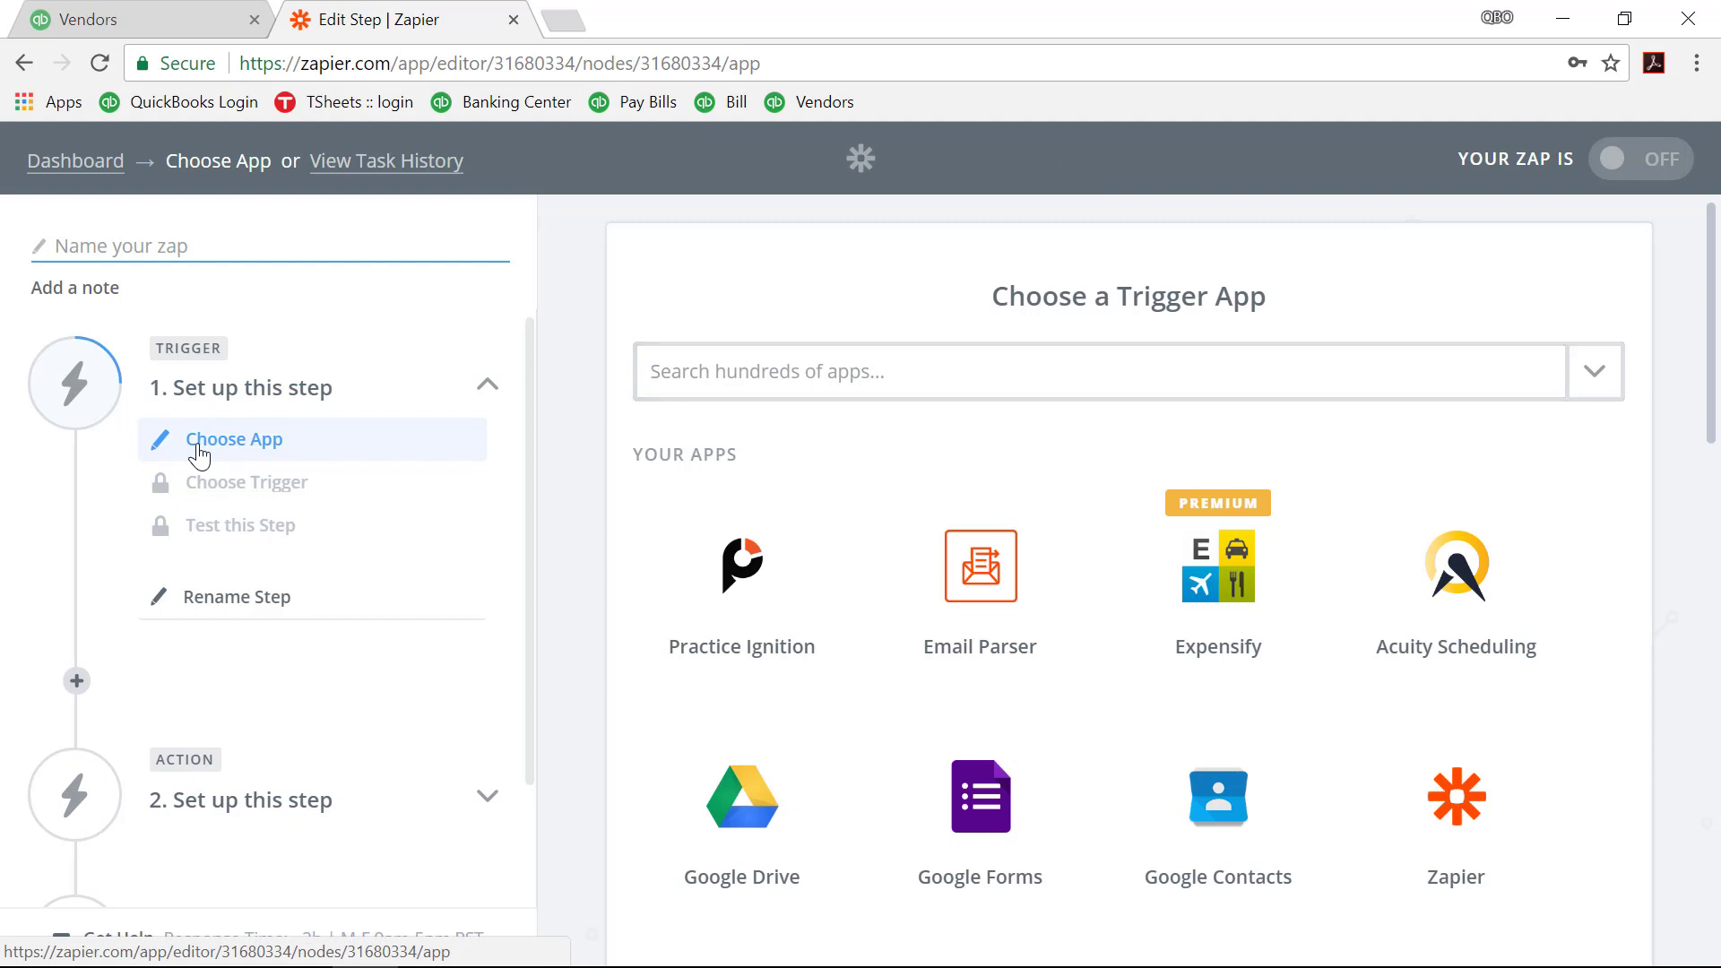
Step: Search 'quick' and choose QuickBooks Online as the zap's trigger app
click(867, 372)
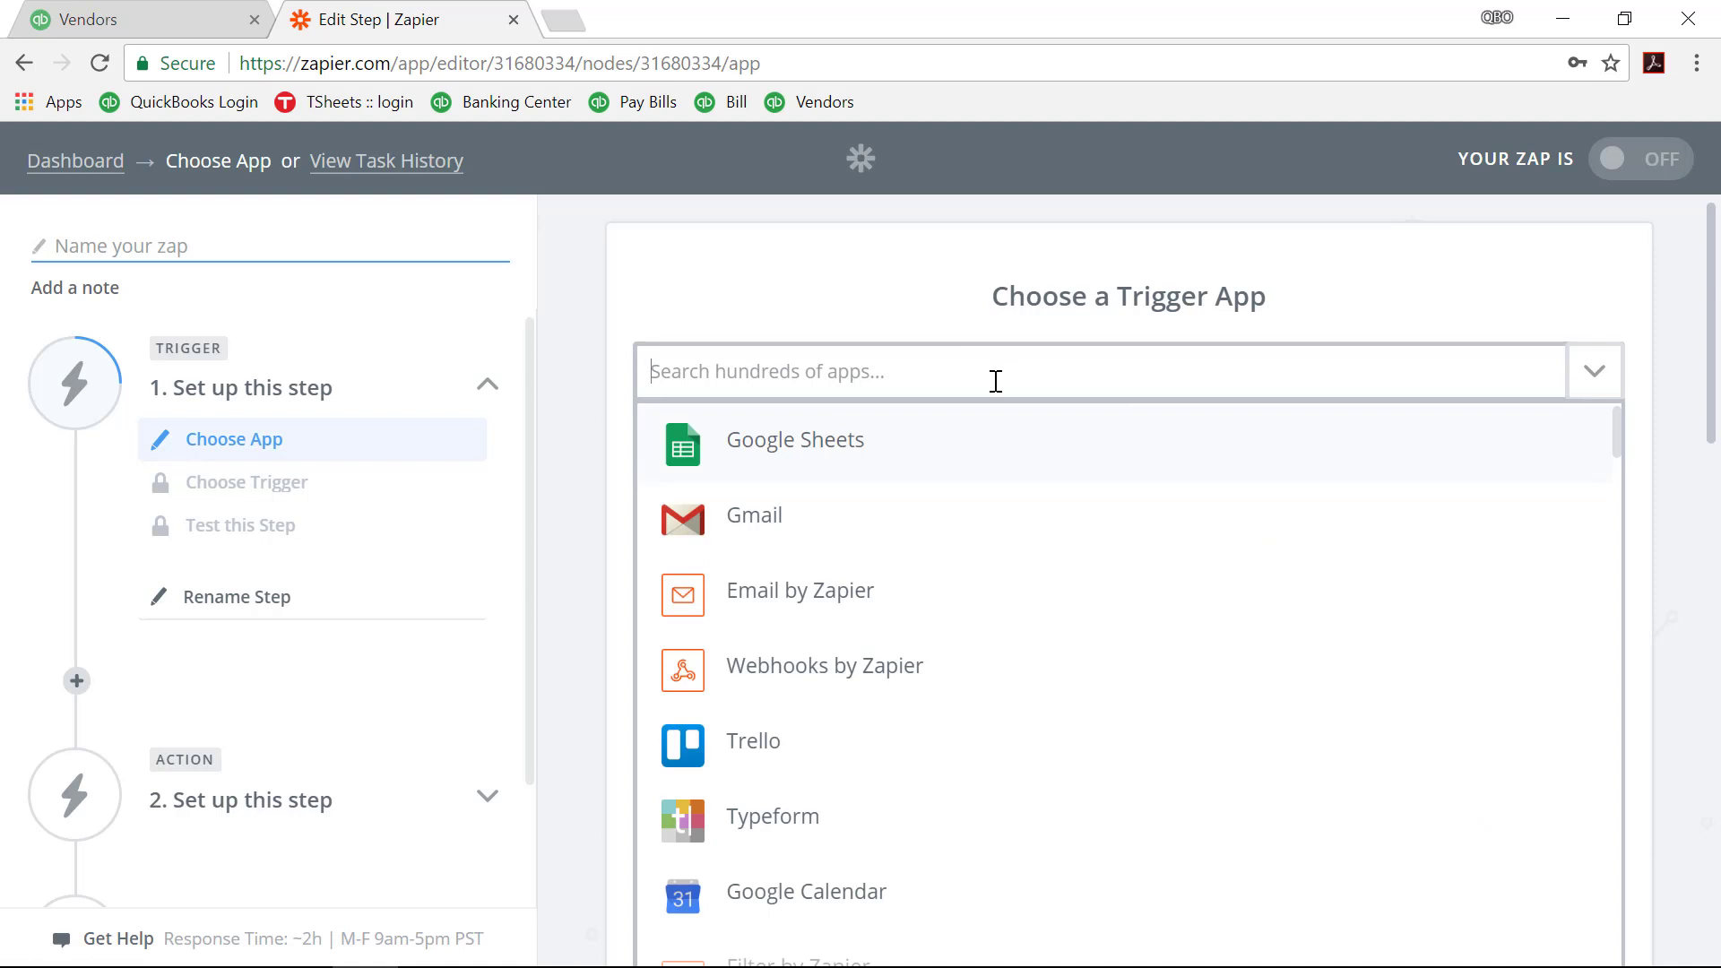
text(quick)
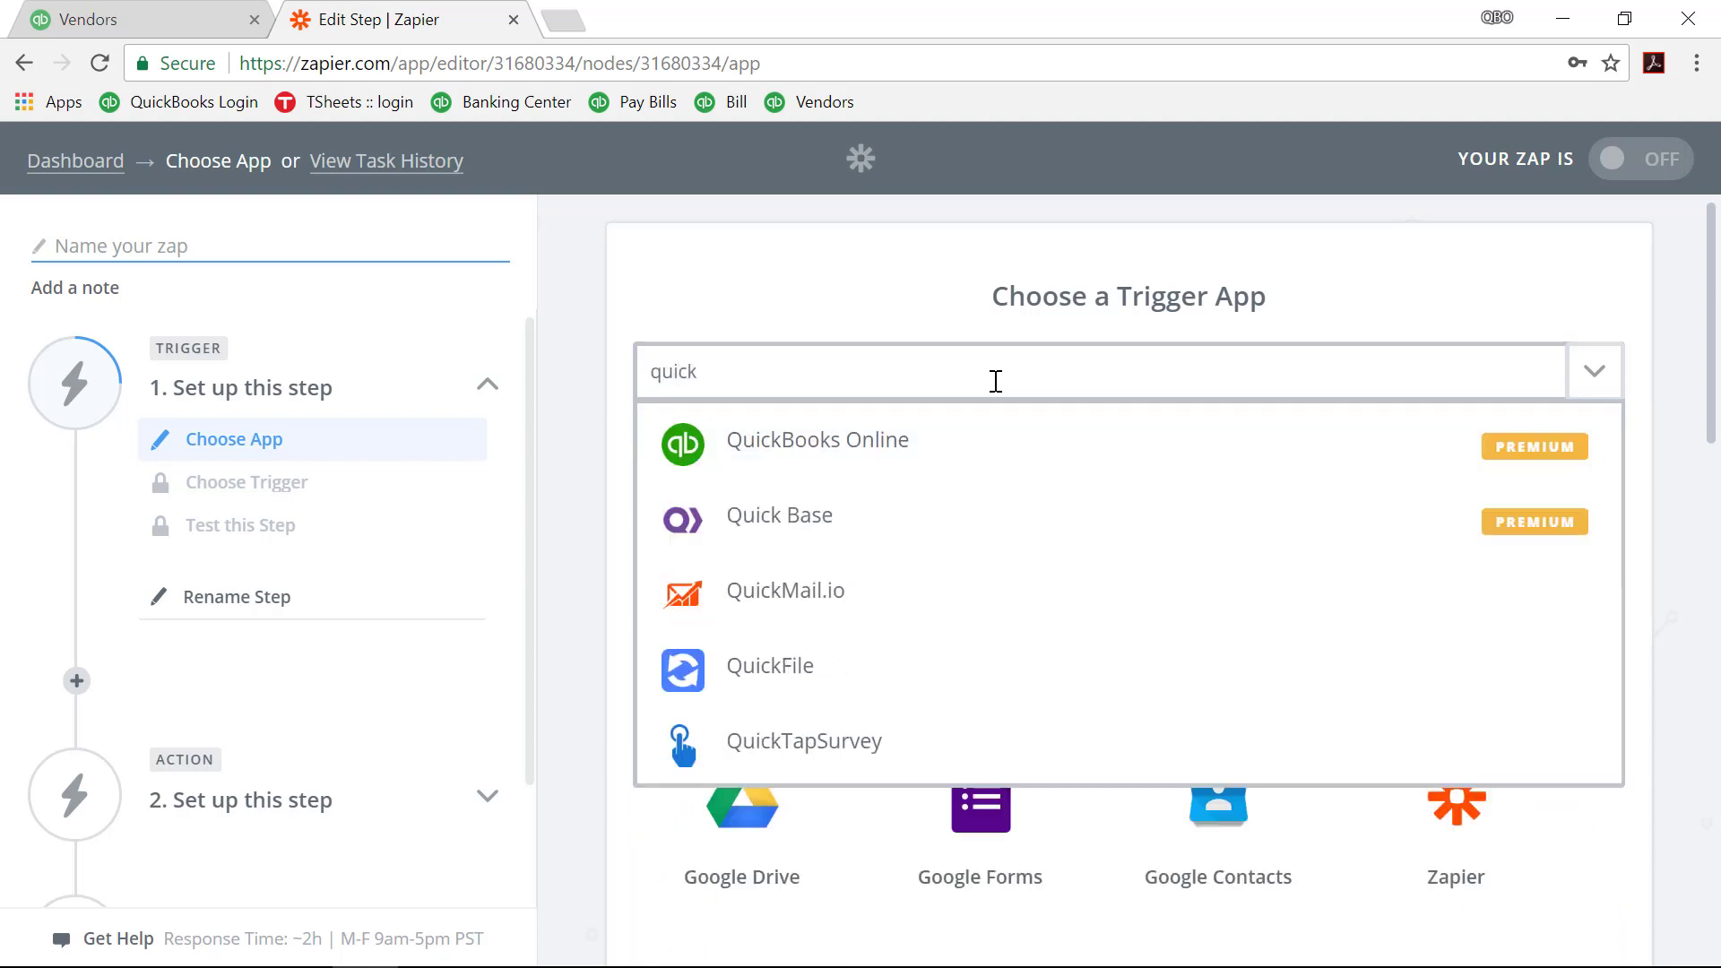
click(936, 461)
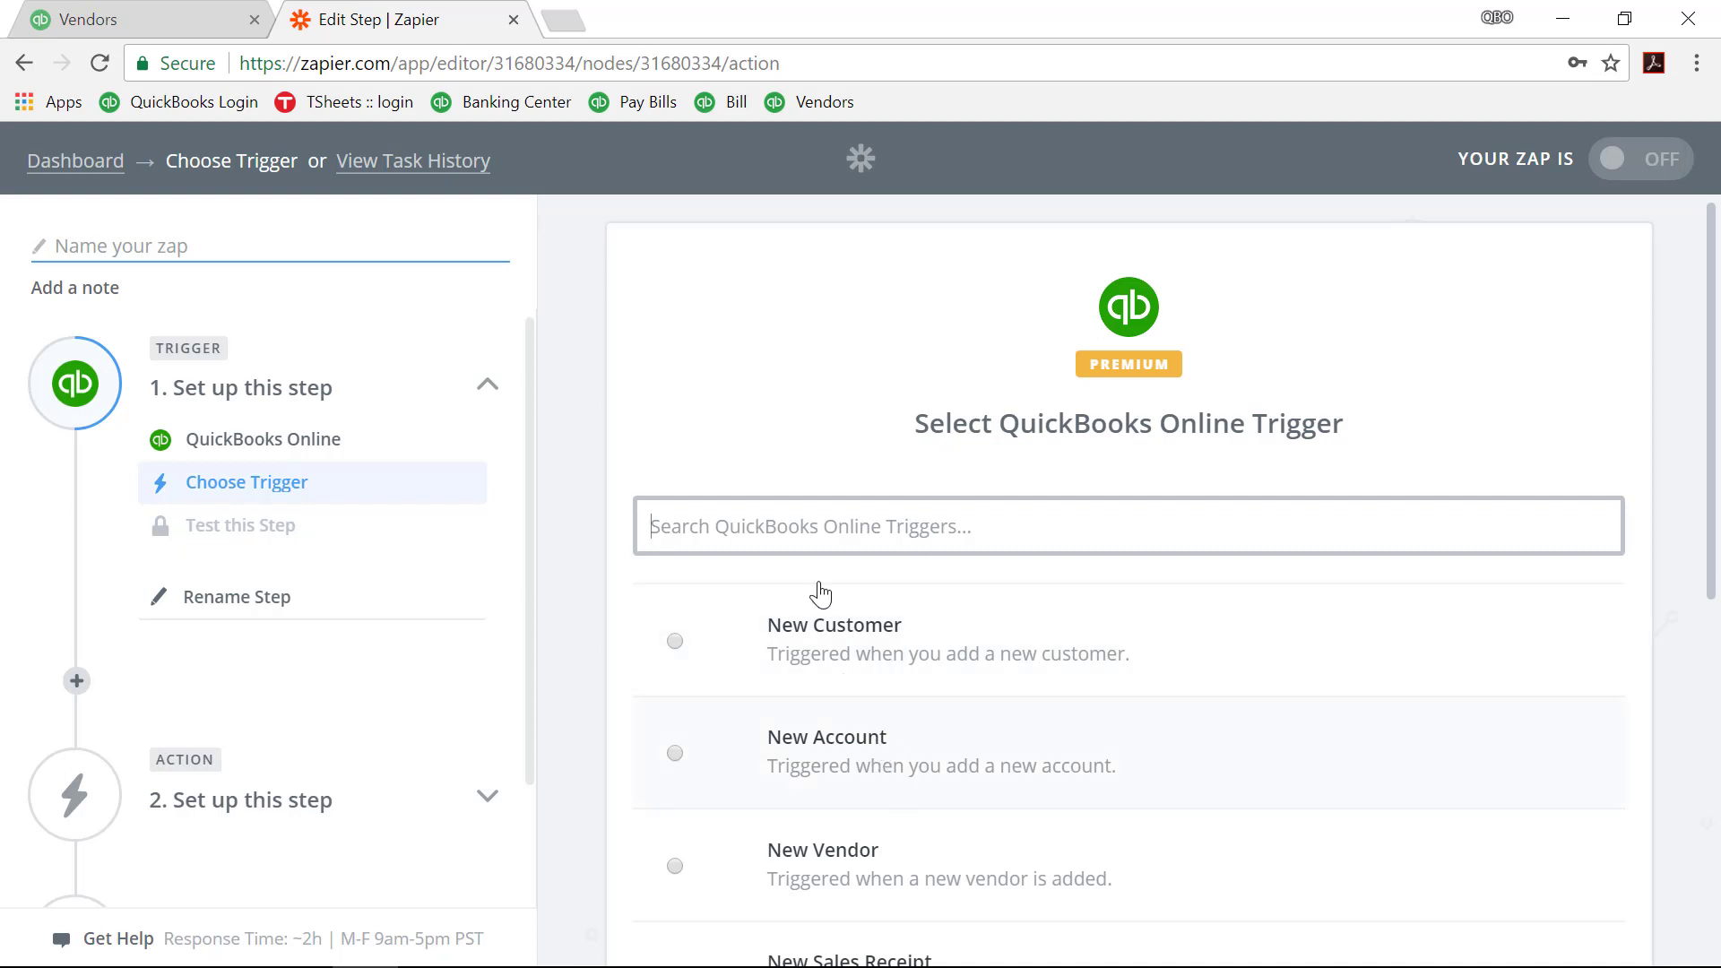
Step: Choose New Vendor as the QuickBooks Online trigger event and save it
text(vendo)
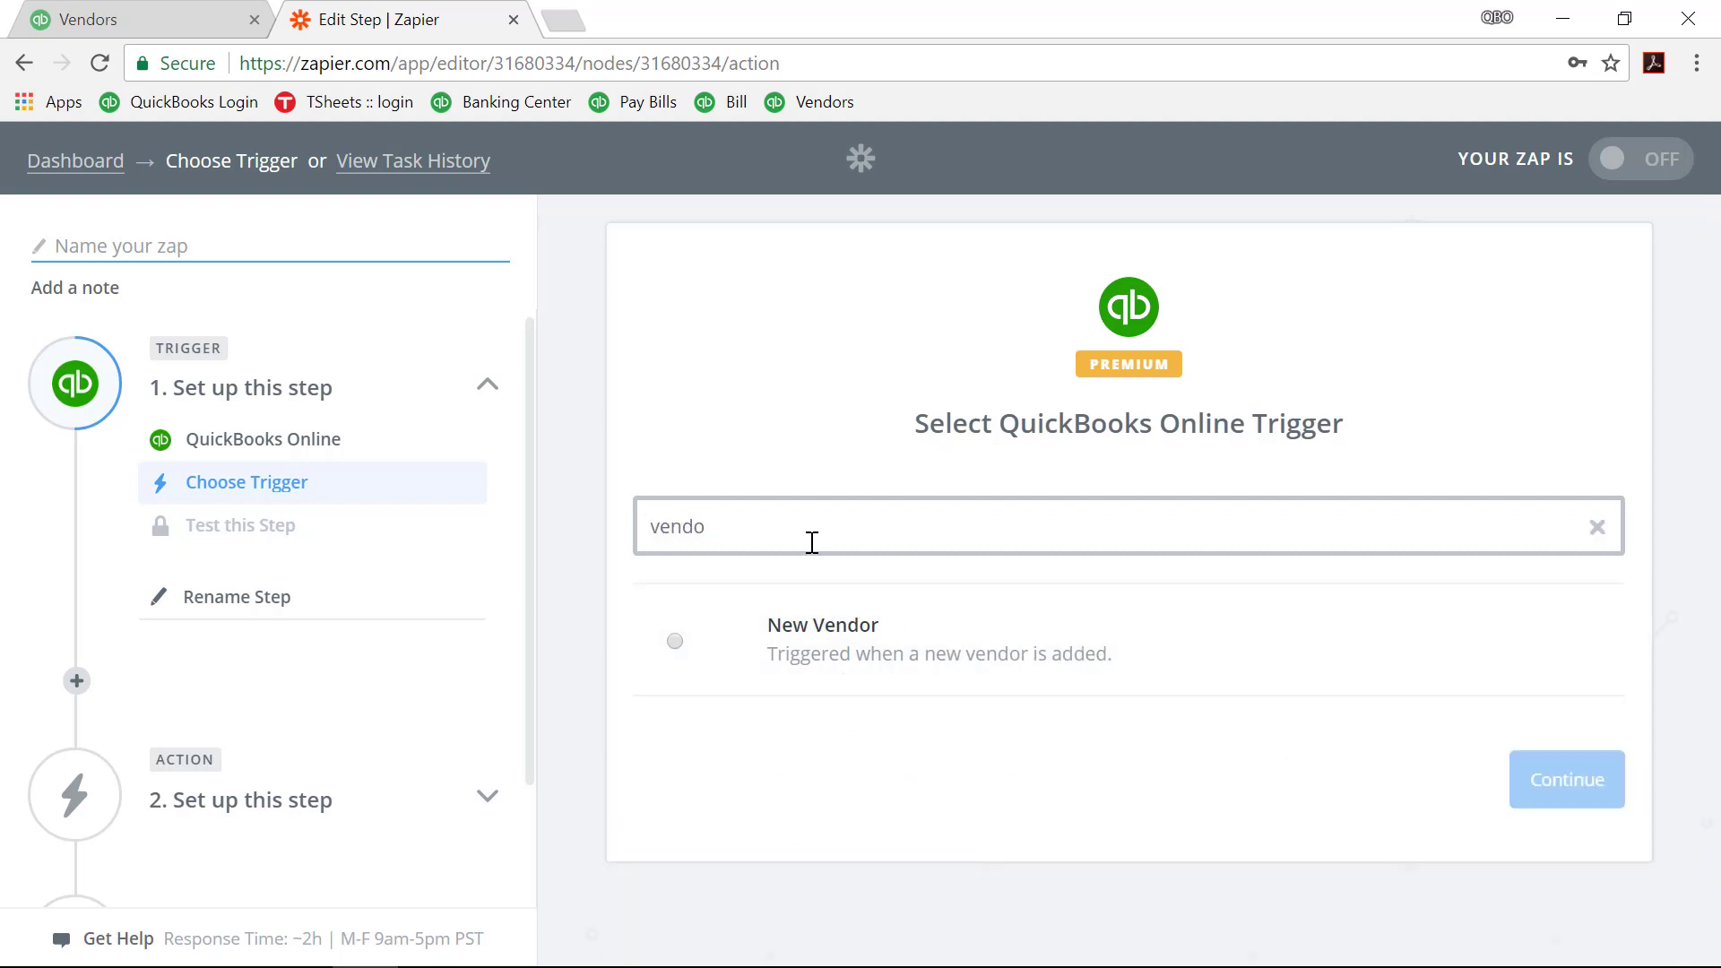
click(674, 641)
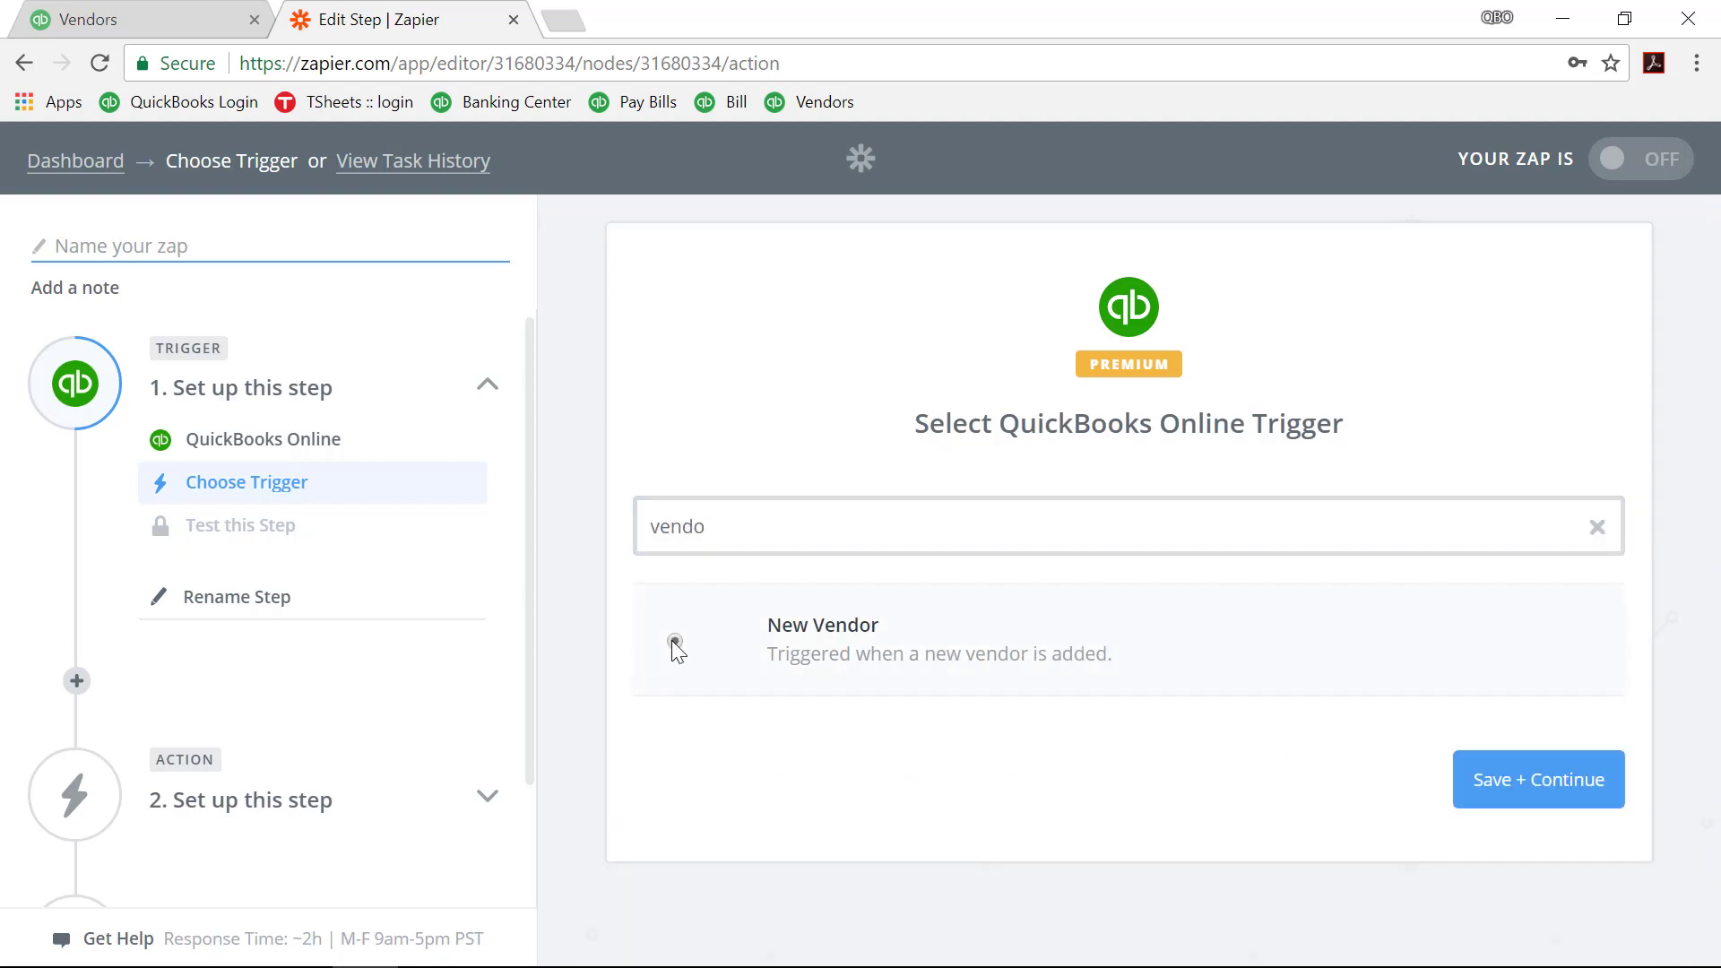
click(773, 521)
key(ctrl+a)
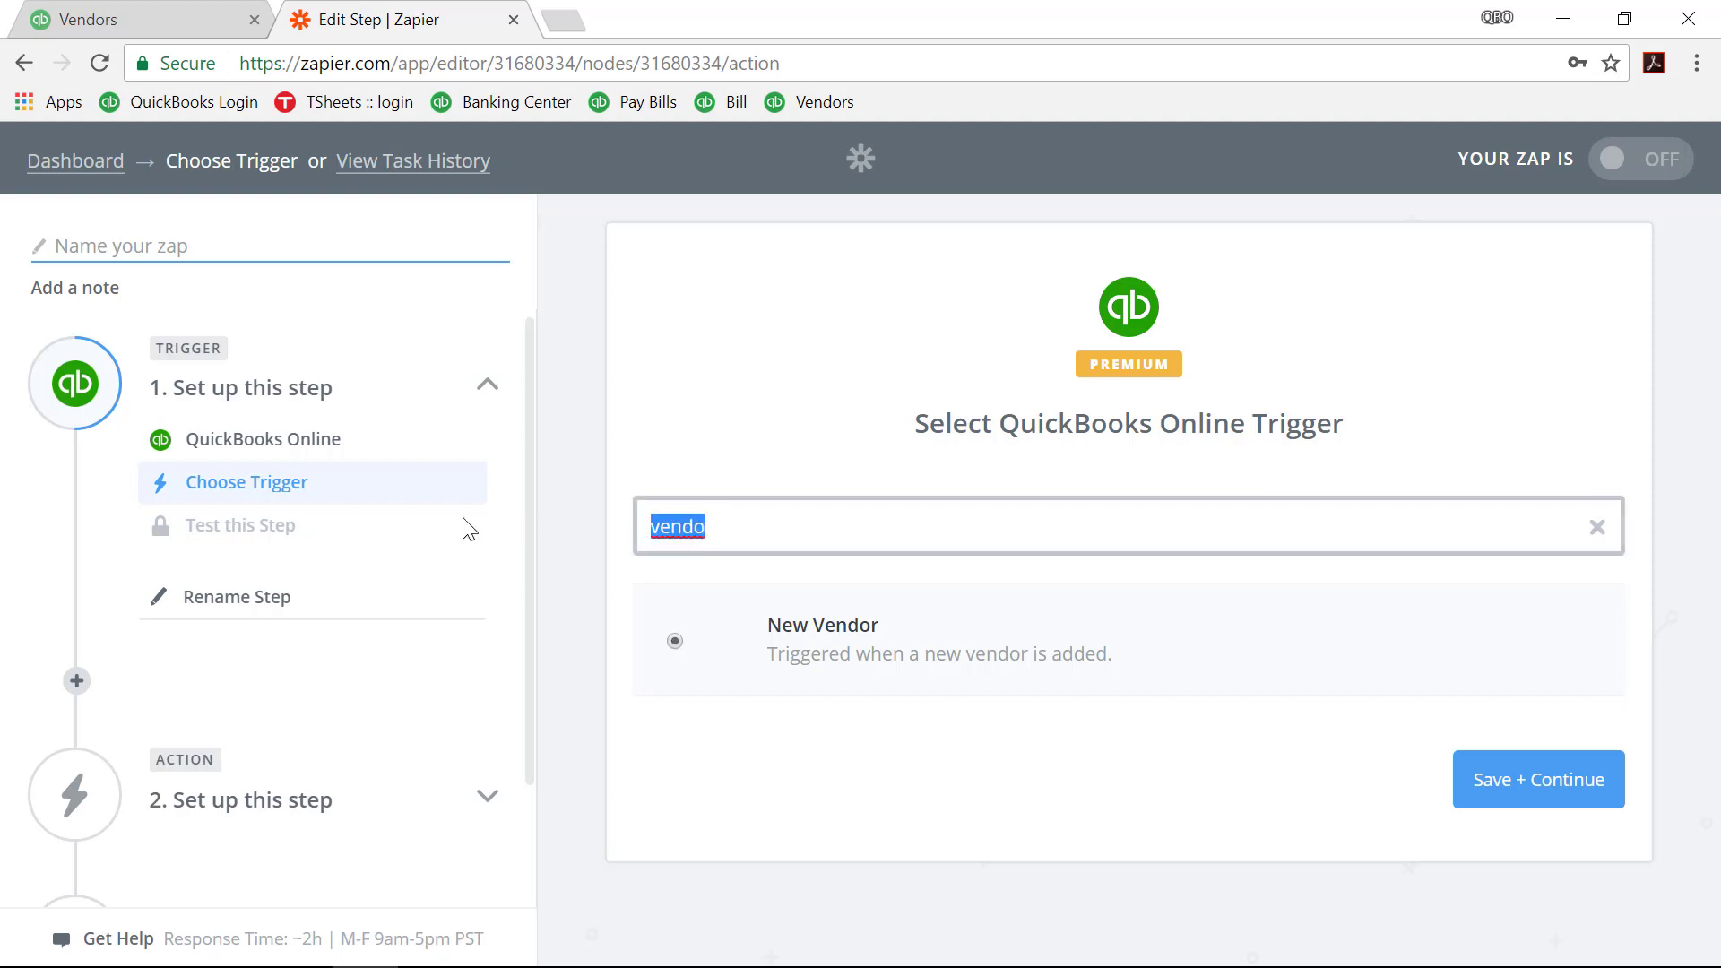
key(BackSpace)
scroll(776, 679, down, 5)
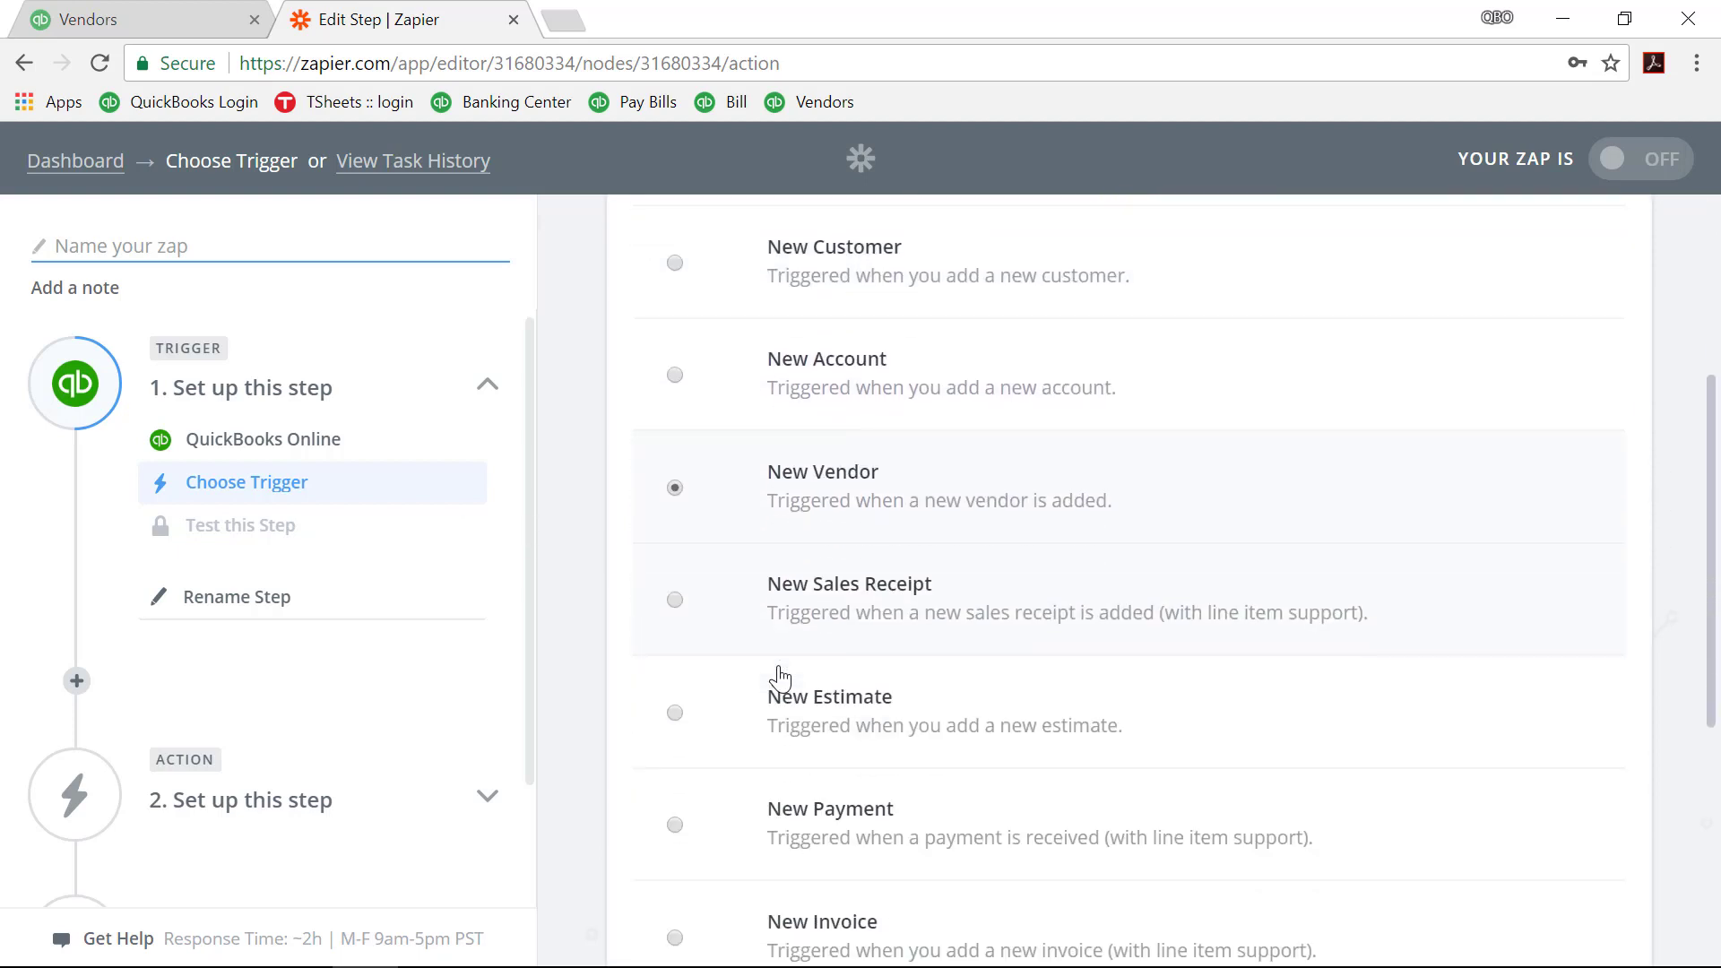
scroll(780, 679, down, 3)
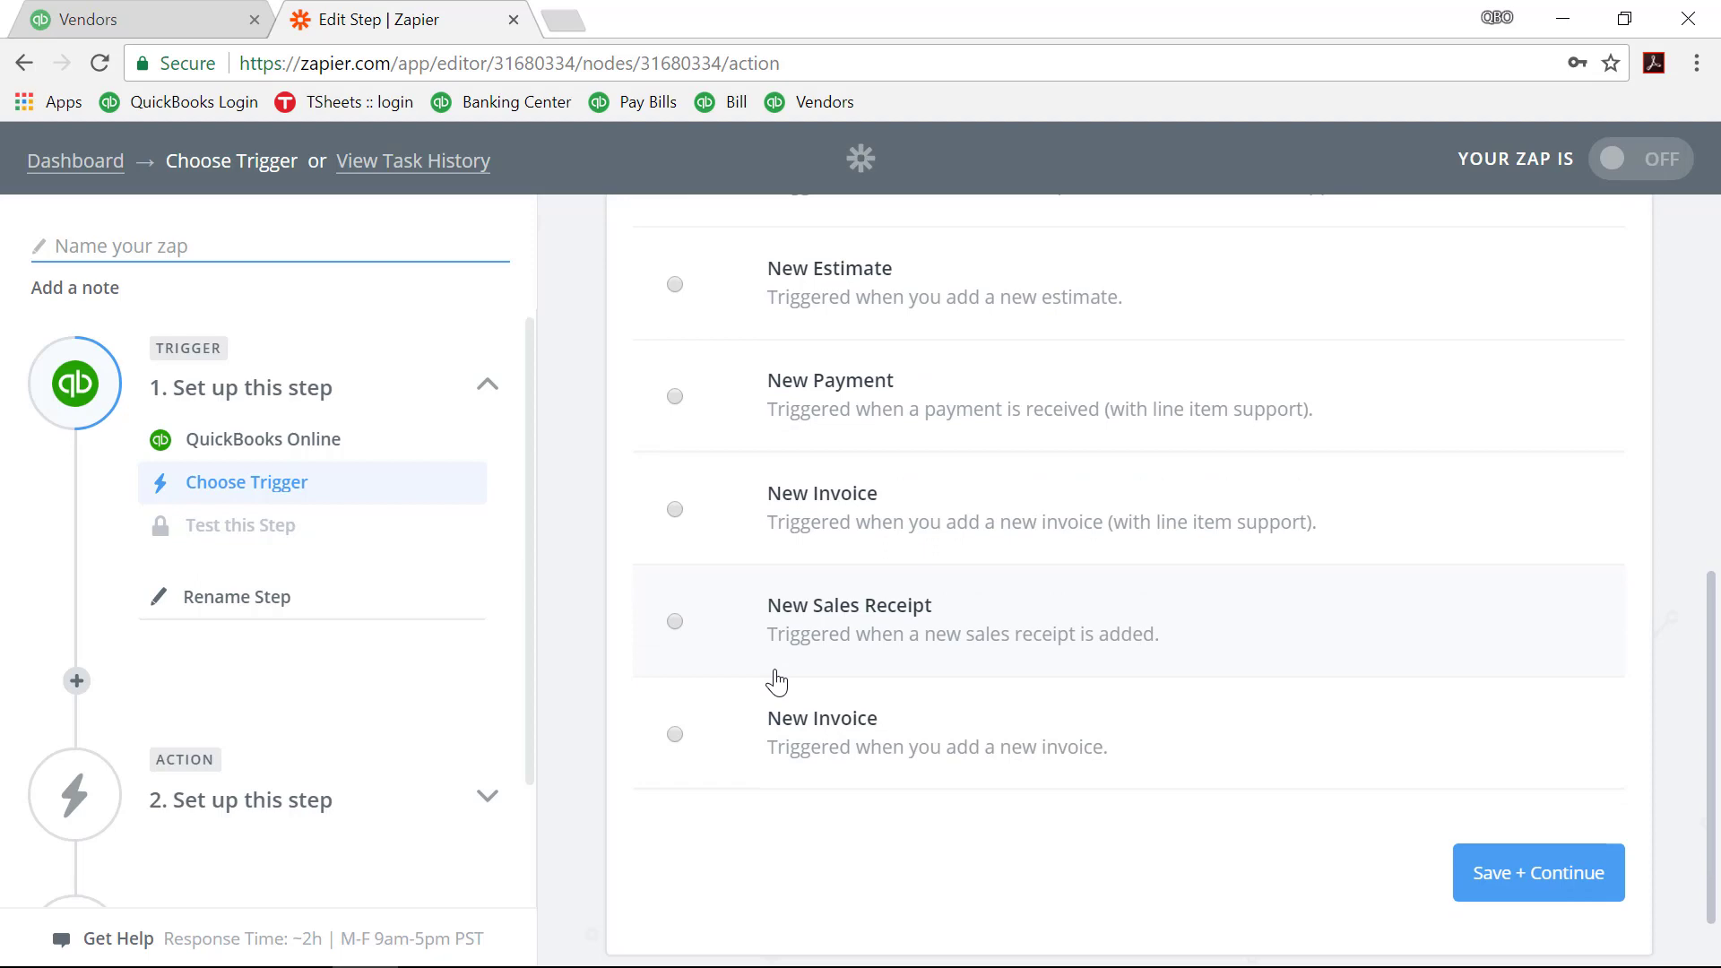
scroll(780, 679, up, 4)
scroll(1187, 810, down, 5)
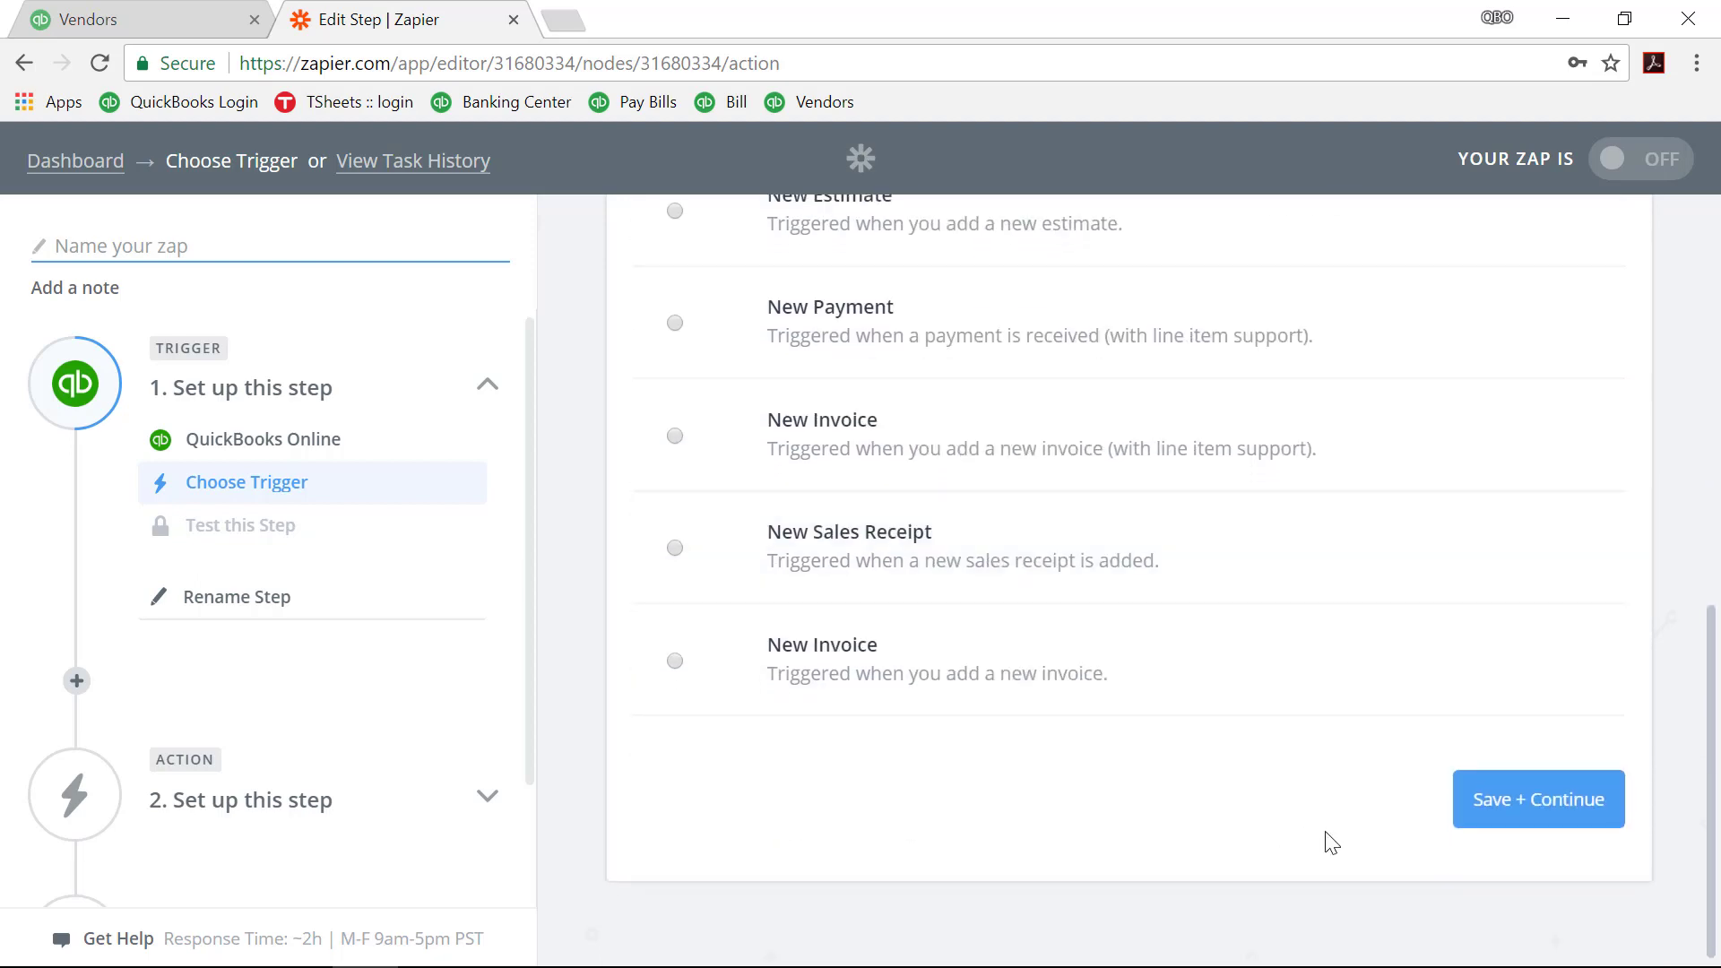
click(1514, 799)
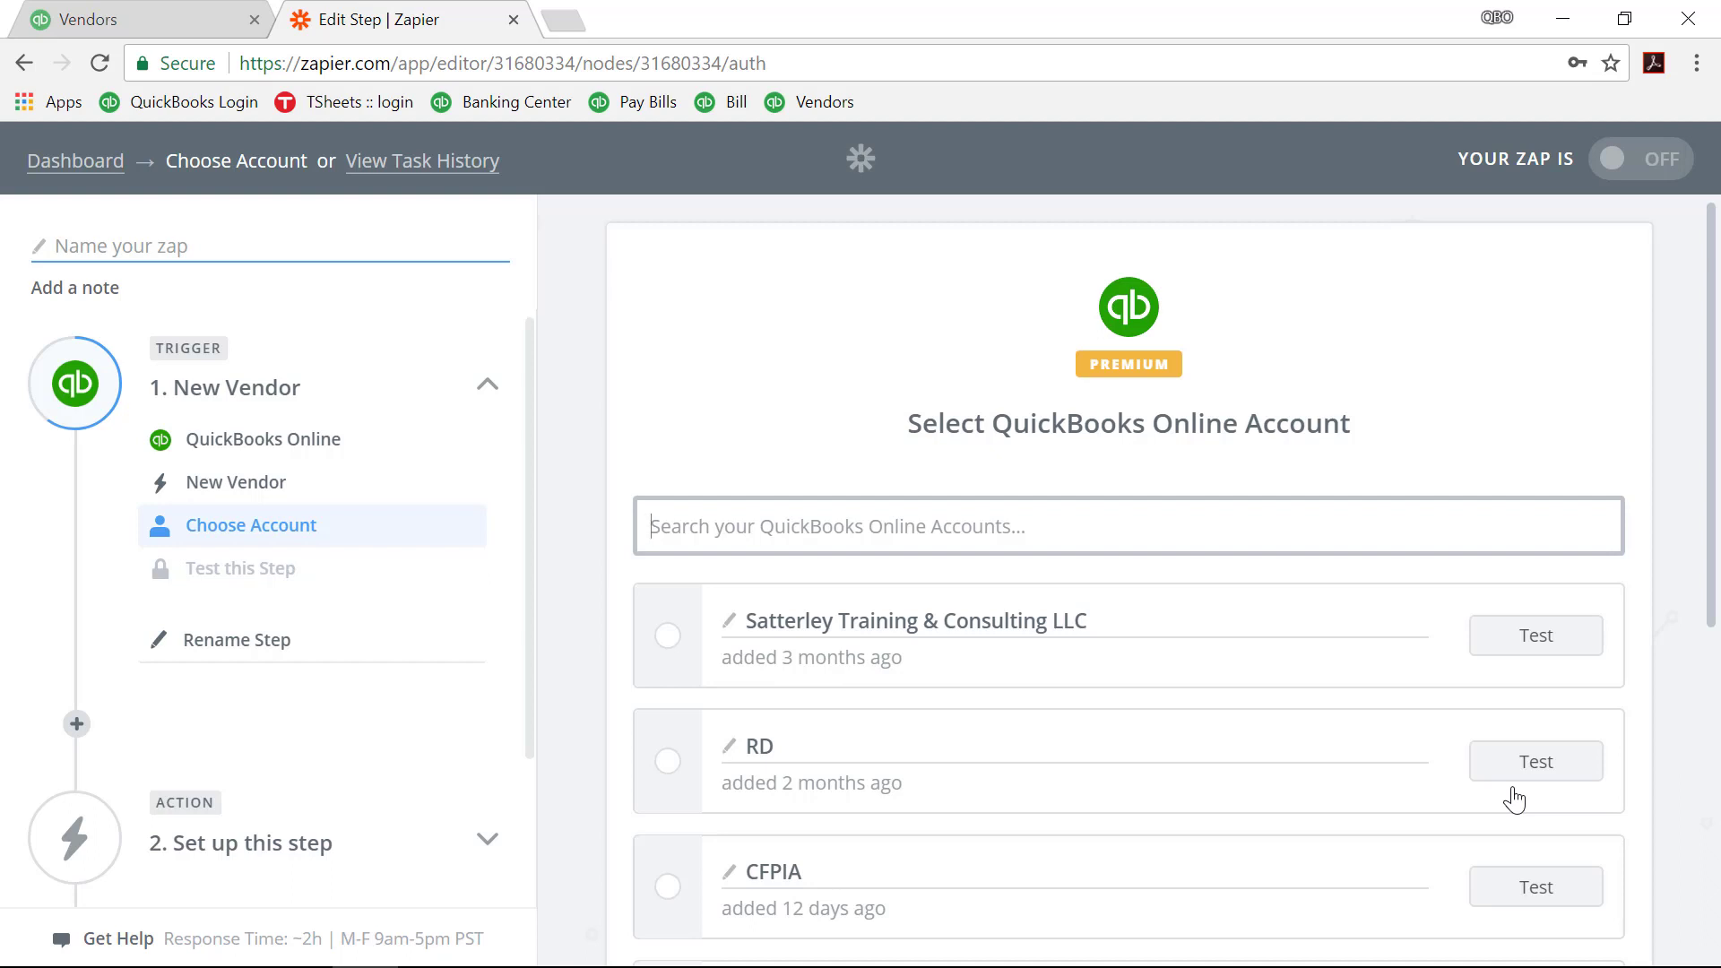
Step: Select and test the Chloe's Cookies QuickBooks account, then begin connecting a QuickBooks Online account
scroll(1514, 799, down, 3)
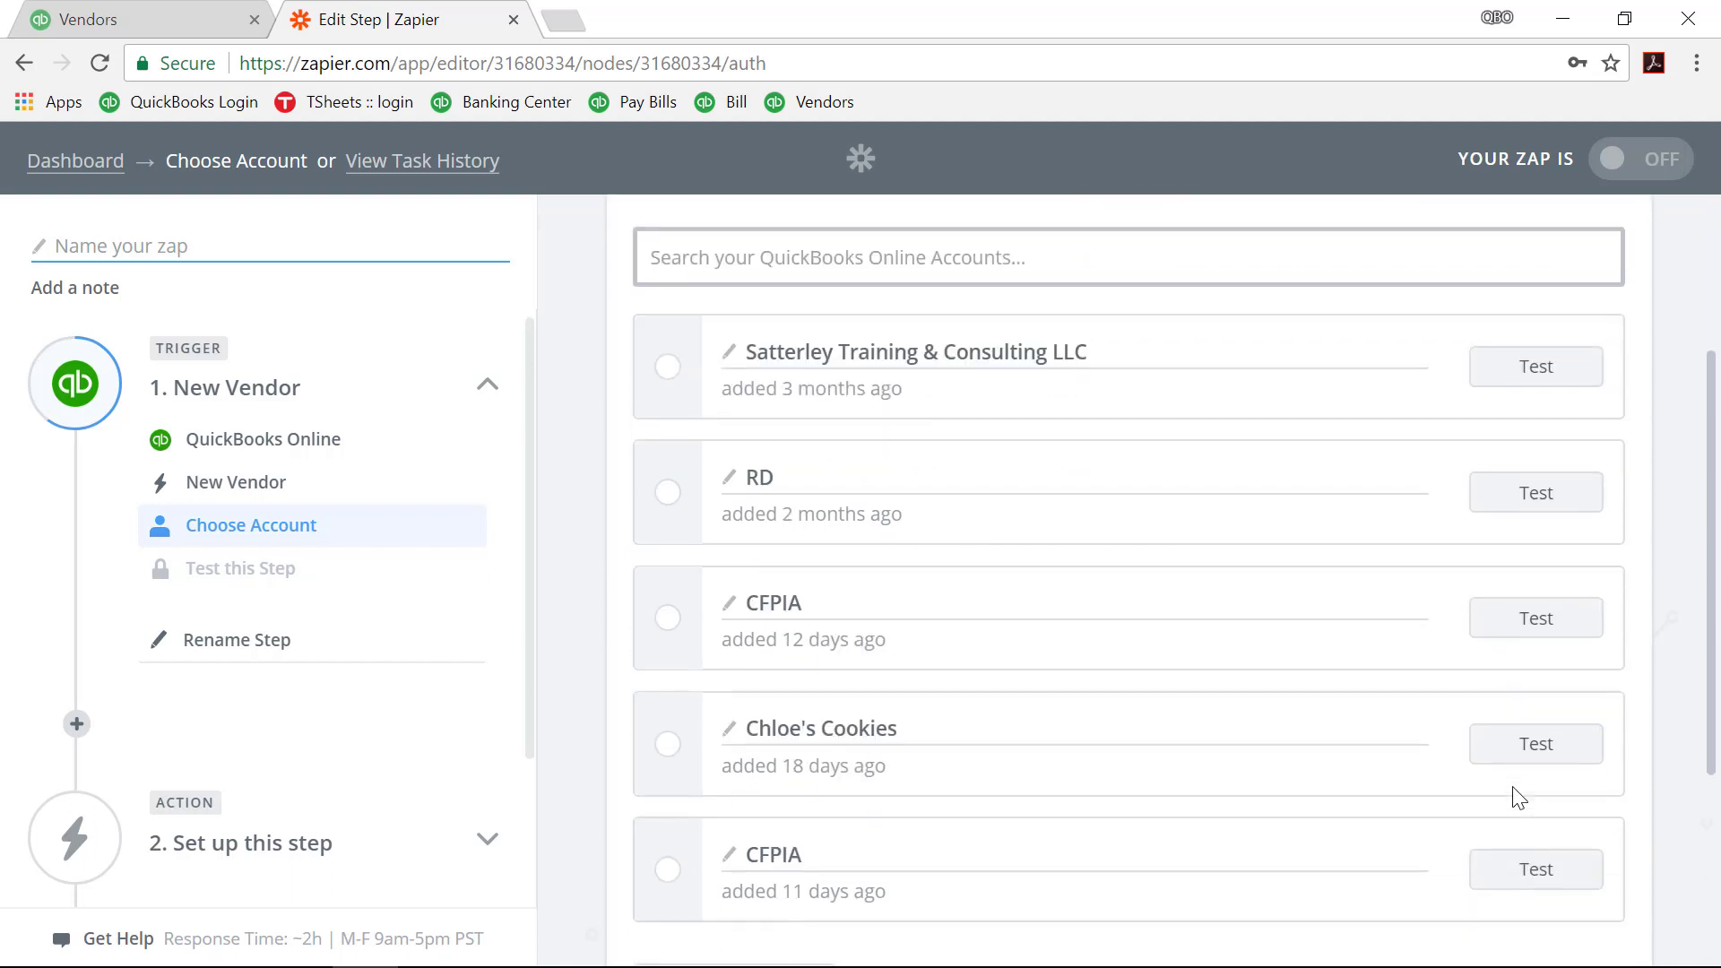
click(668, 744)
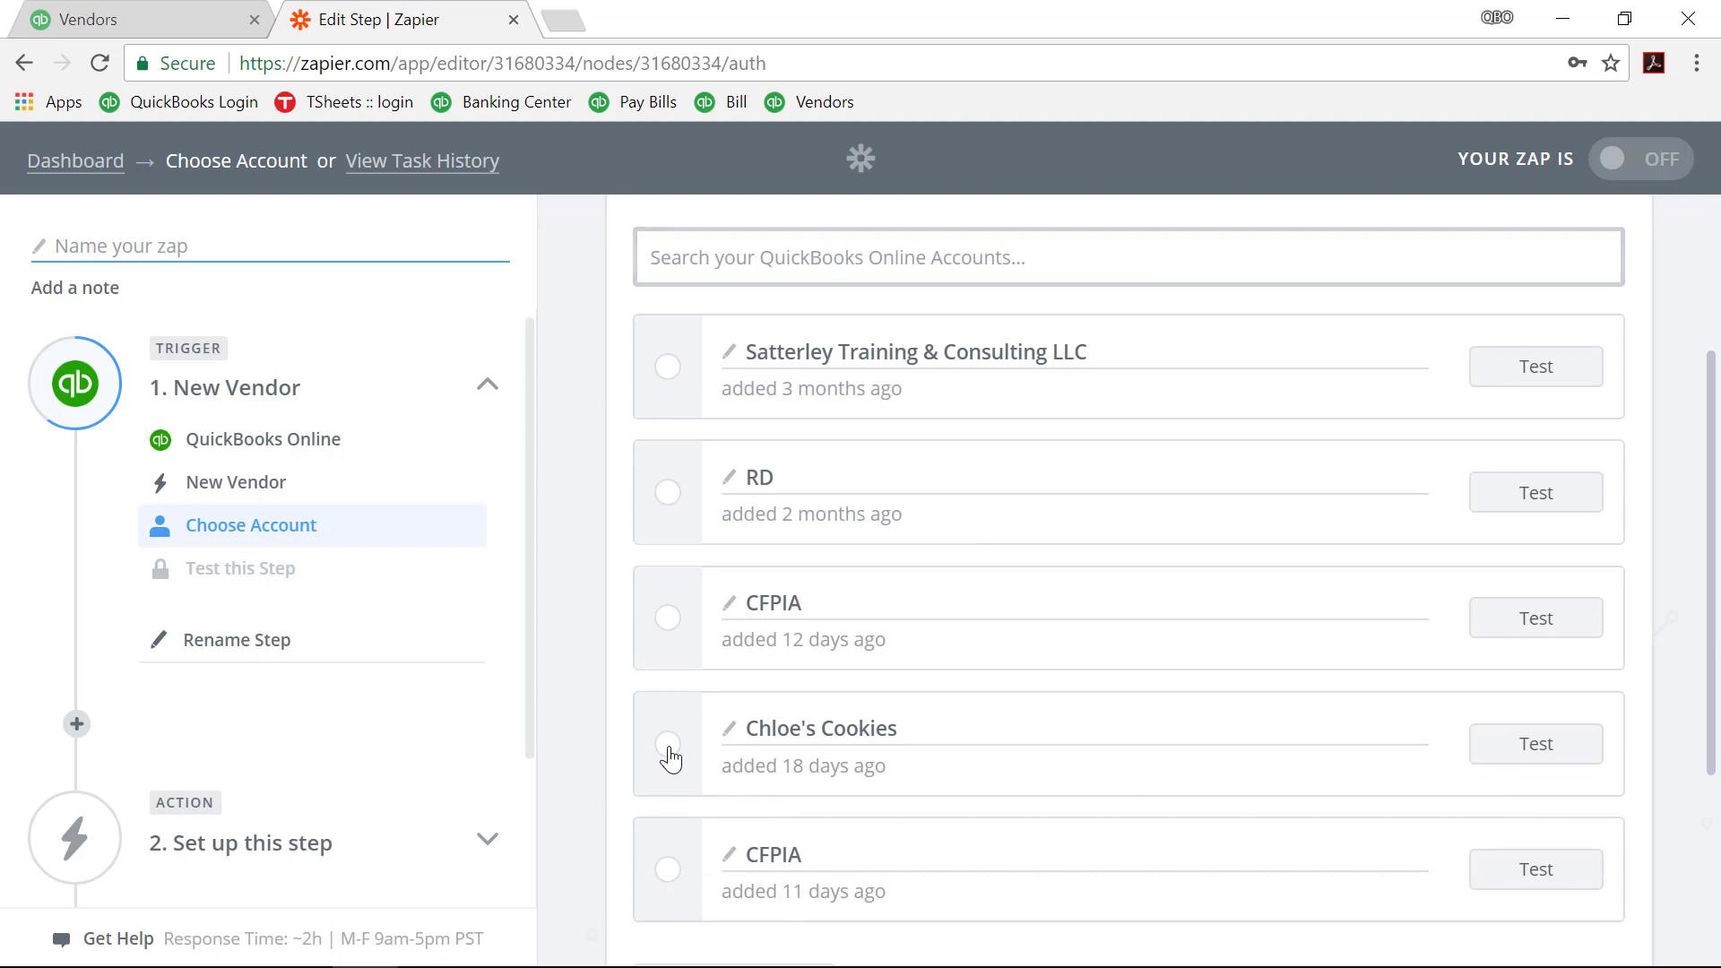
click(1503, 758)
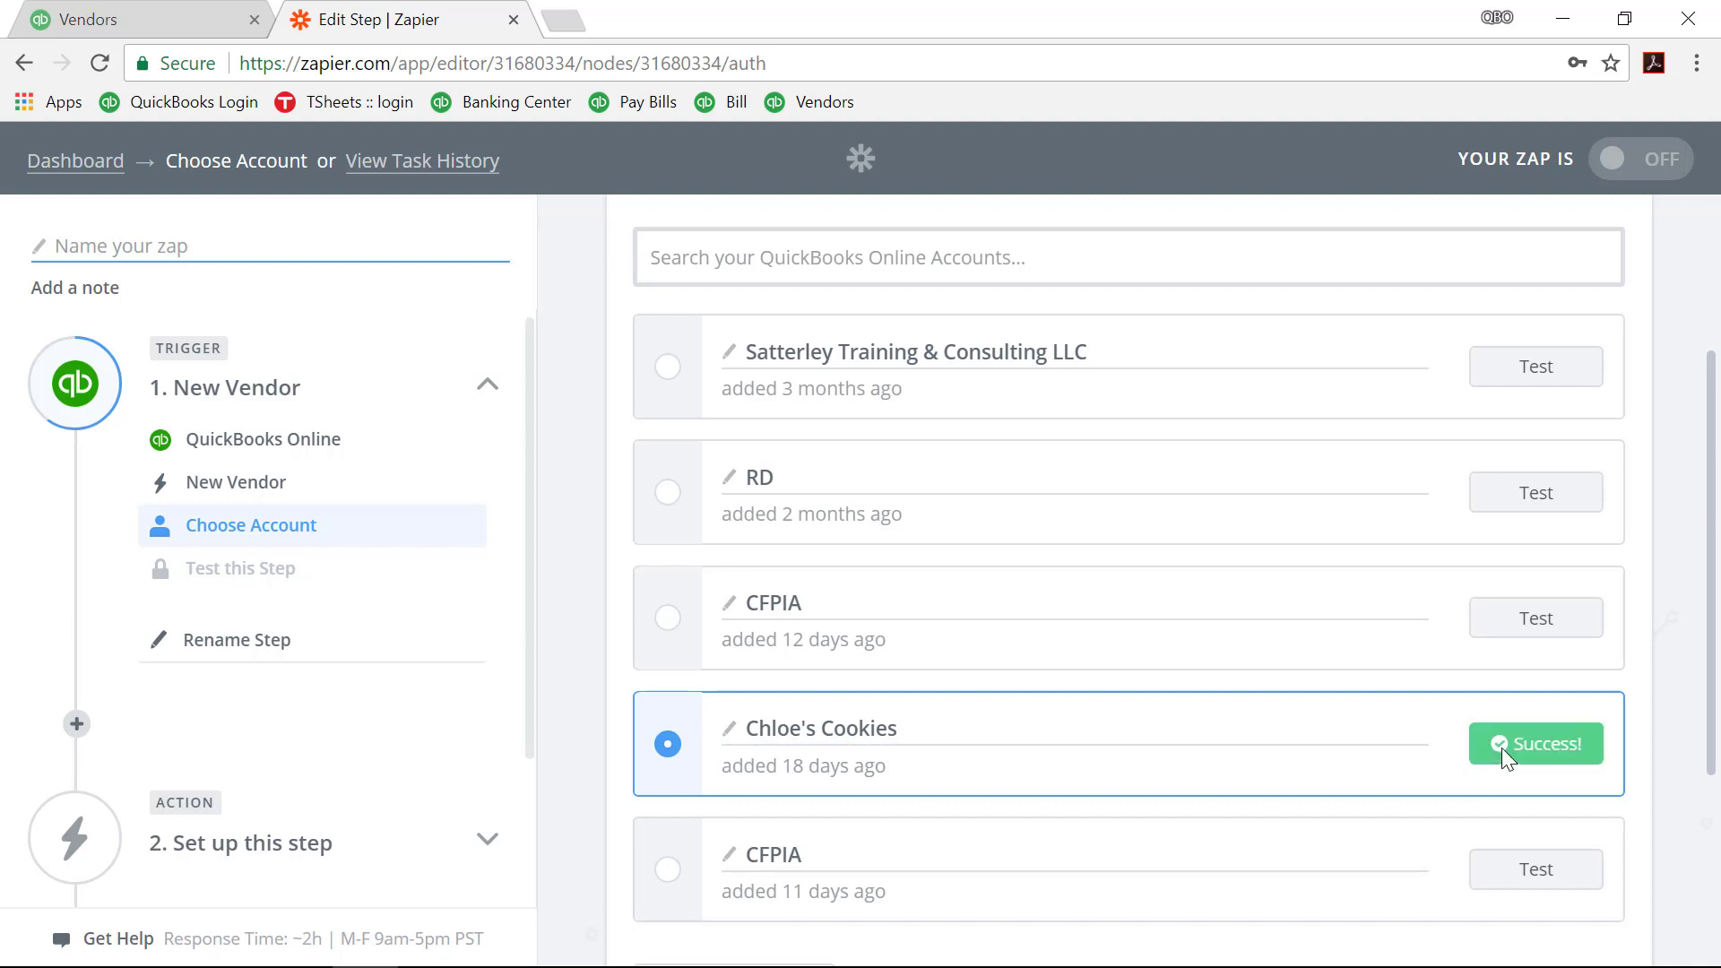
scroll(1460, 738, down, 3)
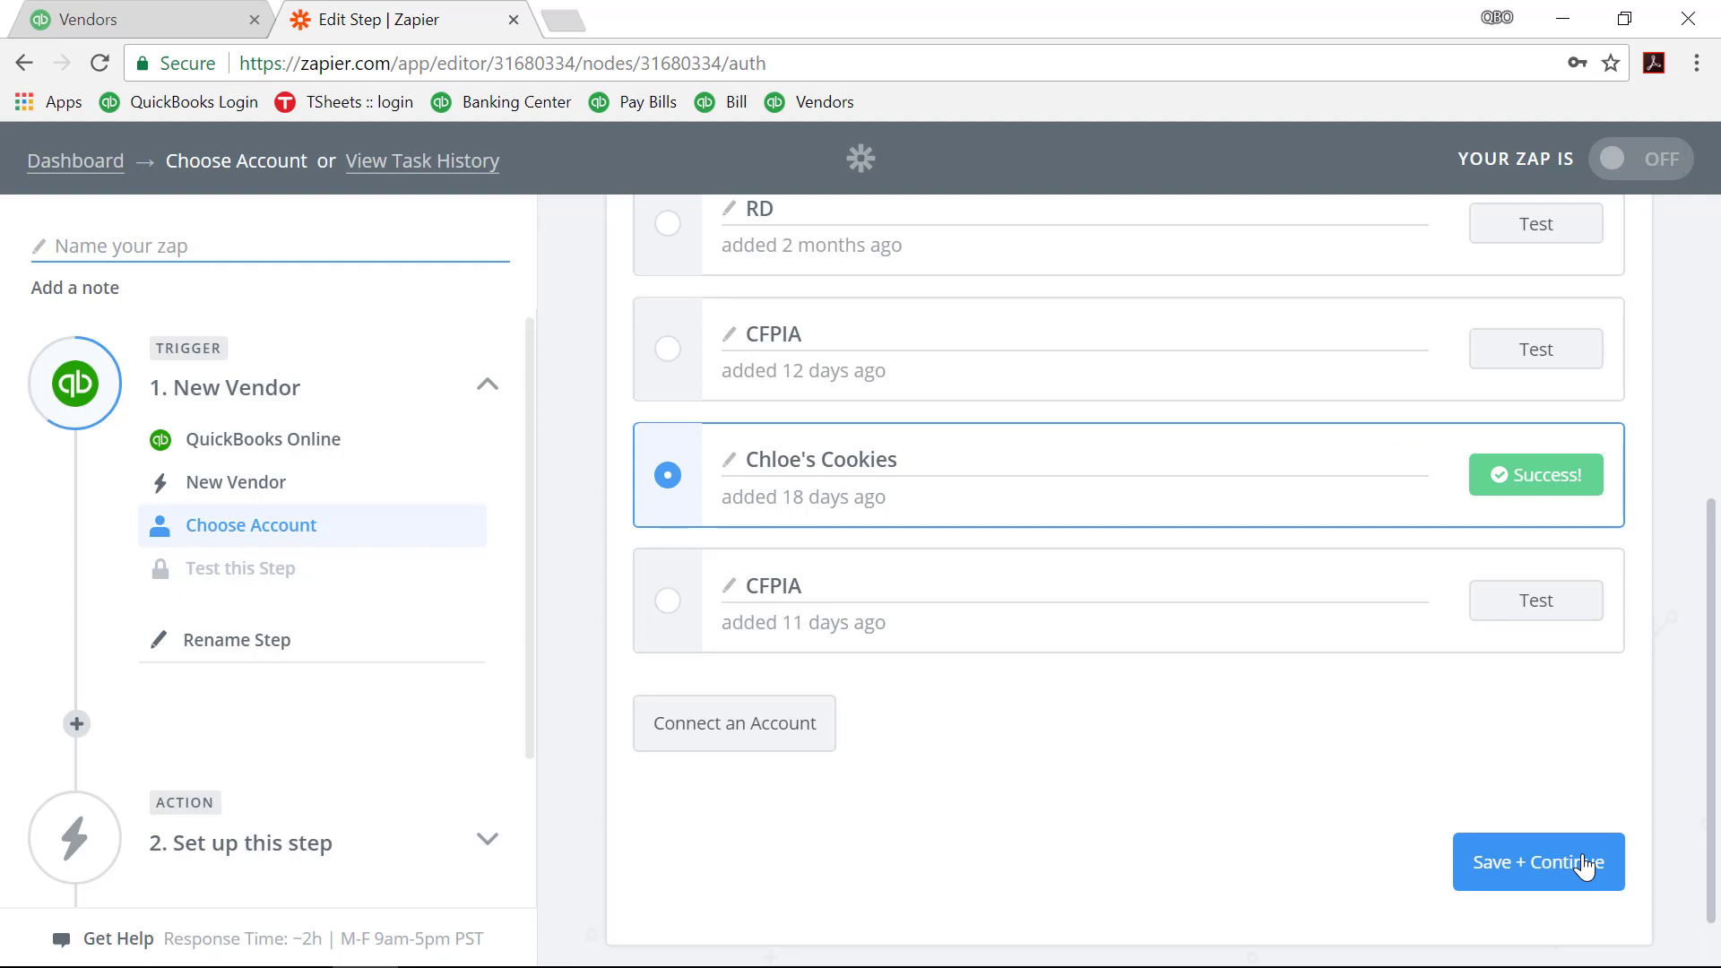
click(697, 732)
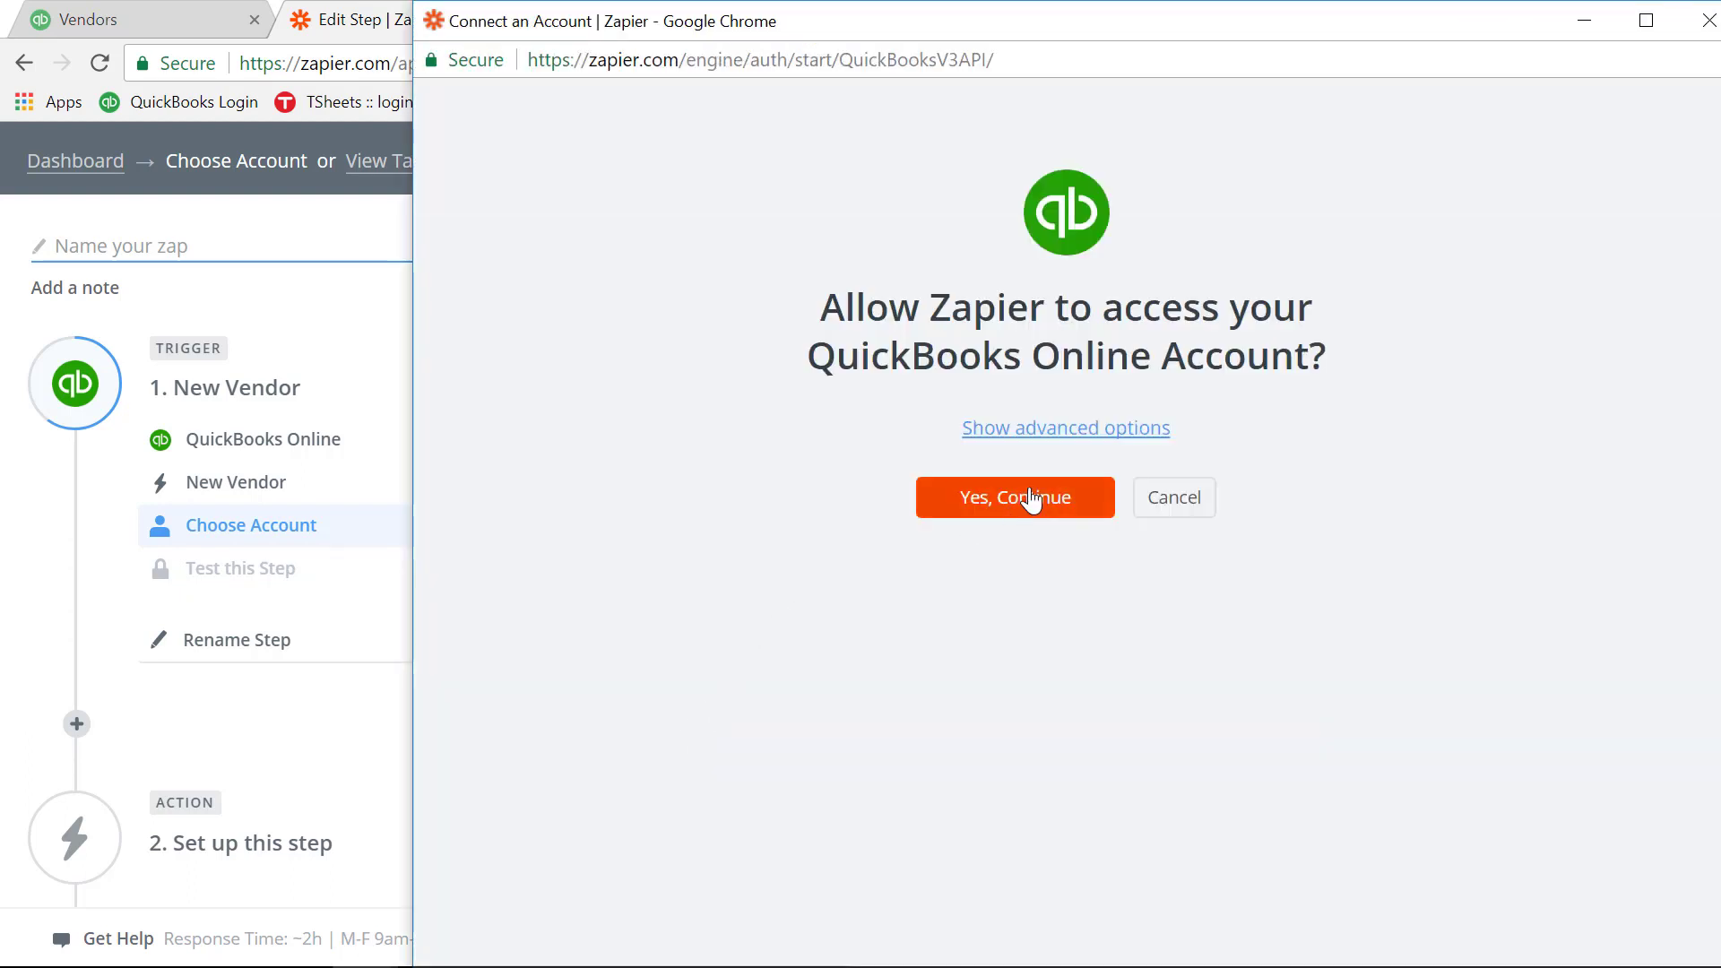
Step: Authorize Zapier's access to the QuickBooks company and save the Chloe's Cookies account choice
click(1031, 495)
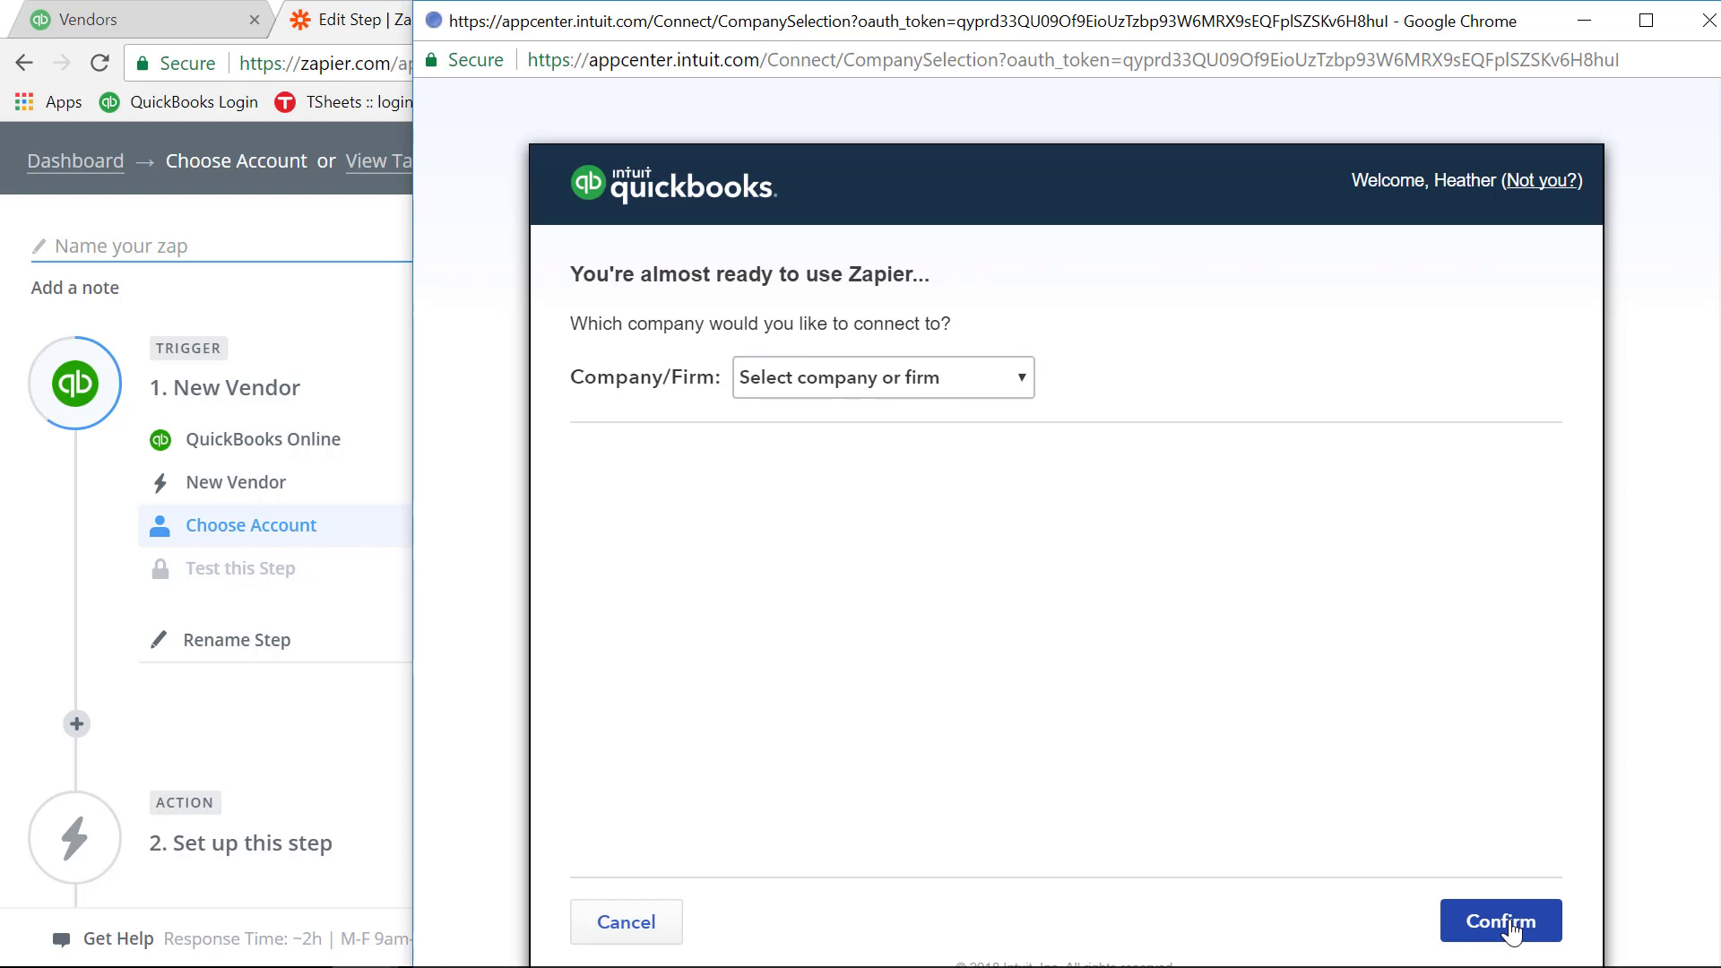
click(1511, 932)
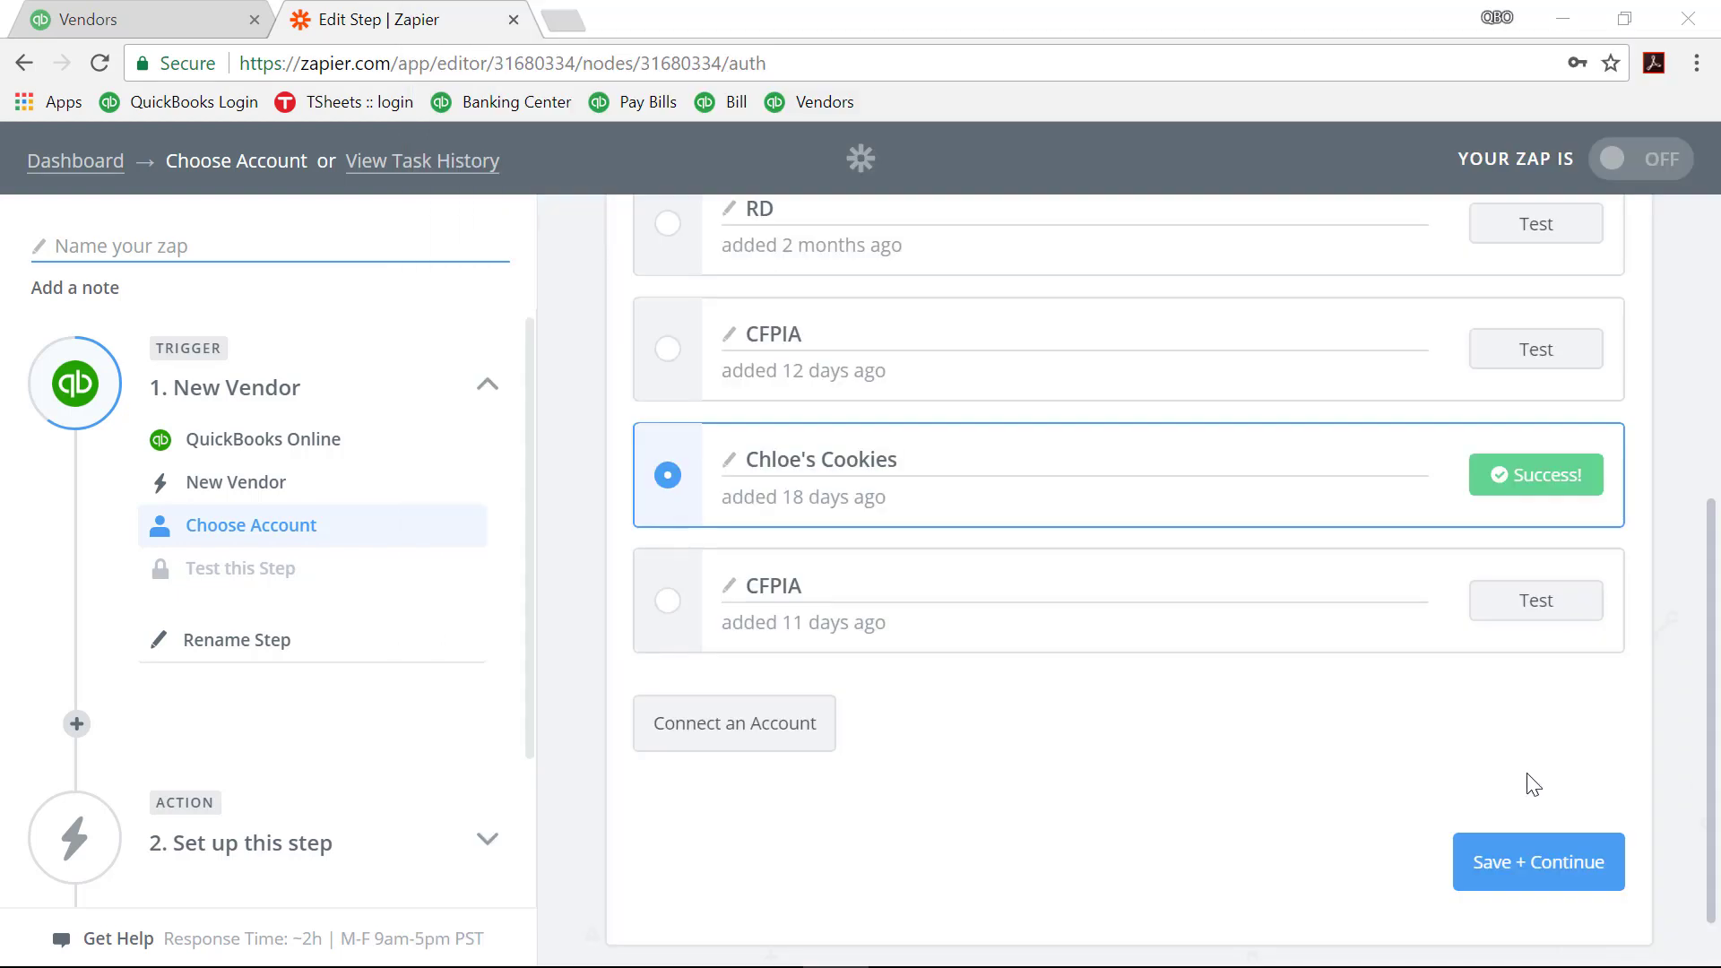
click(1486, 866)
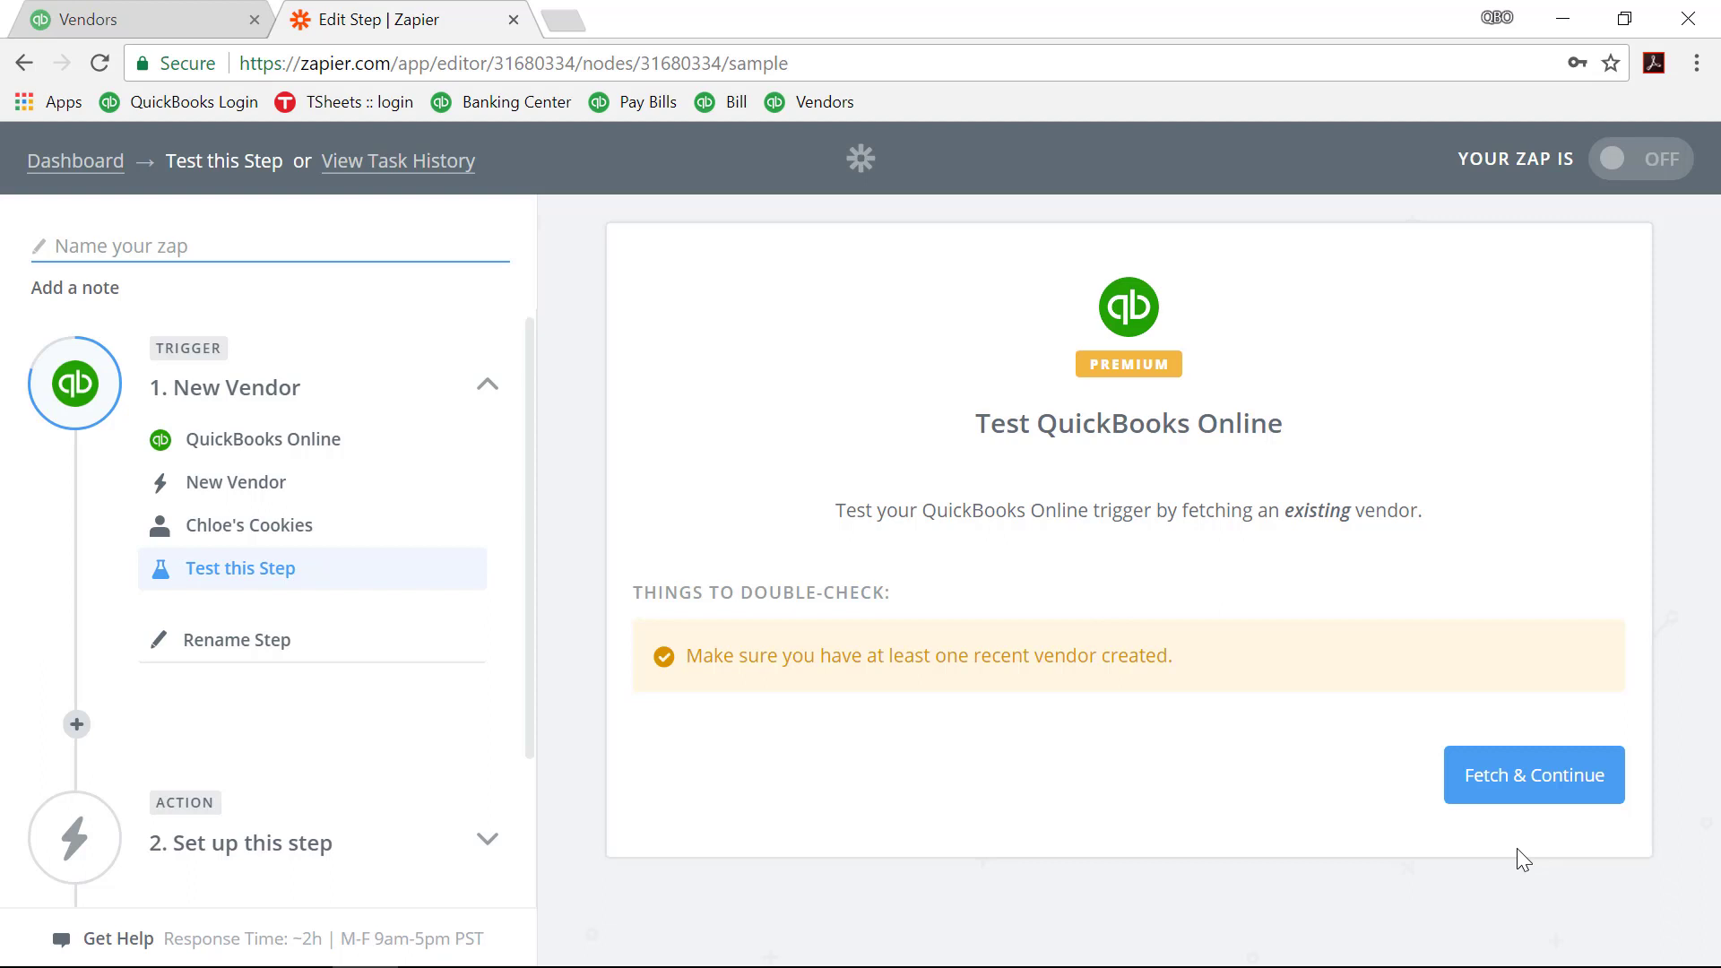
Step: Fetch a sample vendor to test the New Vendor trigger, review its data, and continue
click(1561, 793)
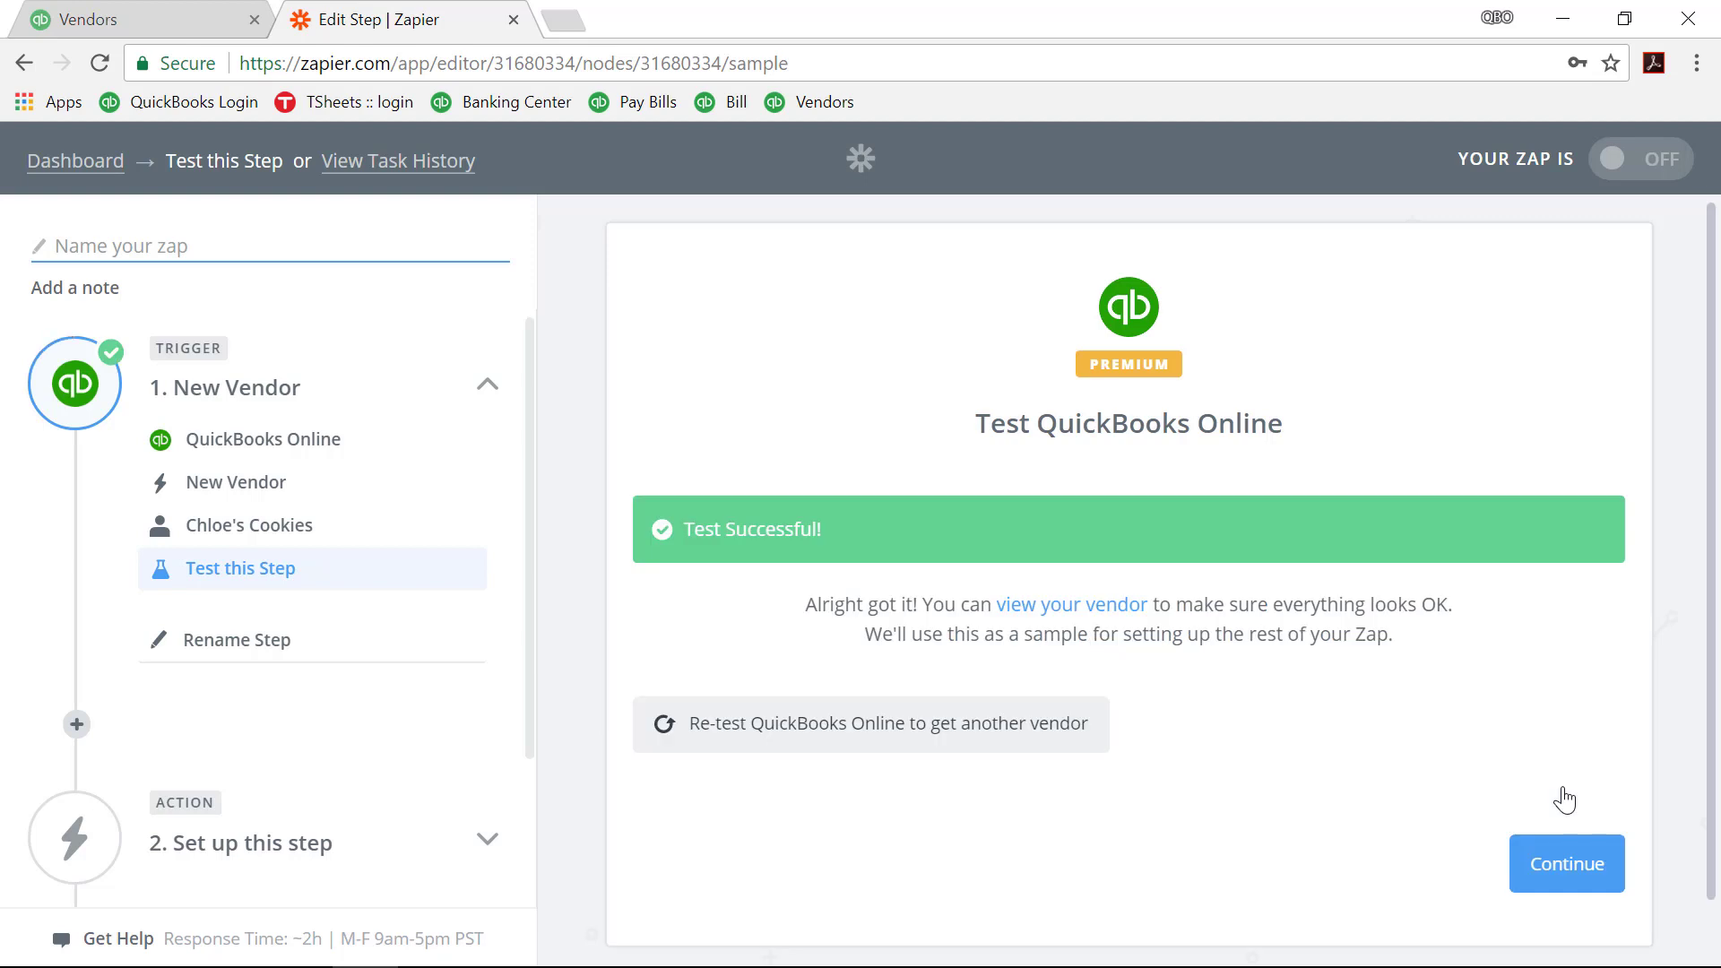
click(1076, 610)
scroll(1078, 602, down, 3)
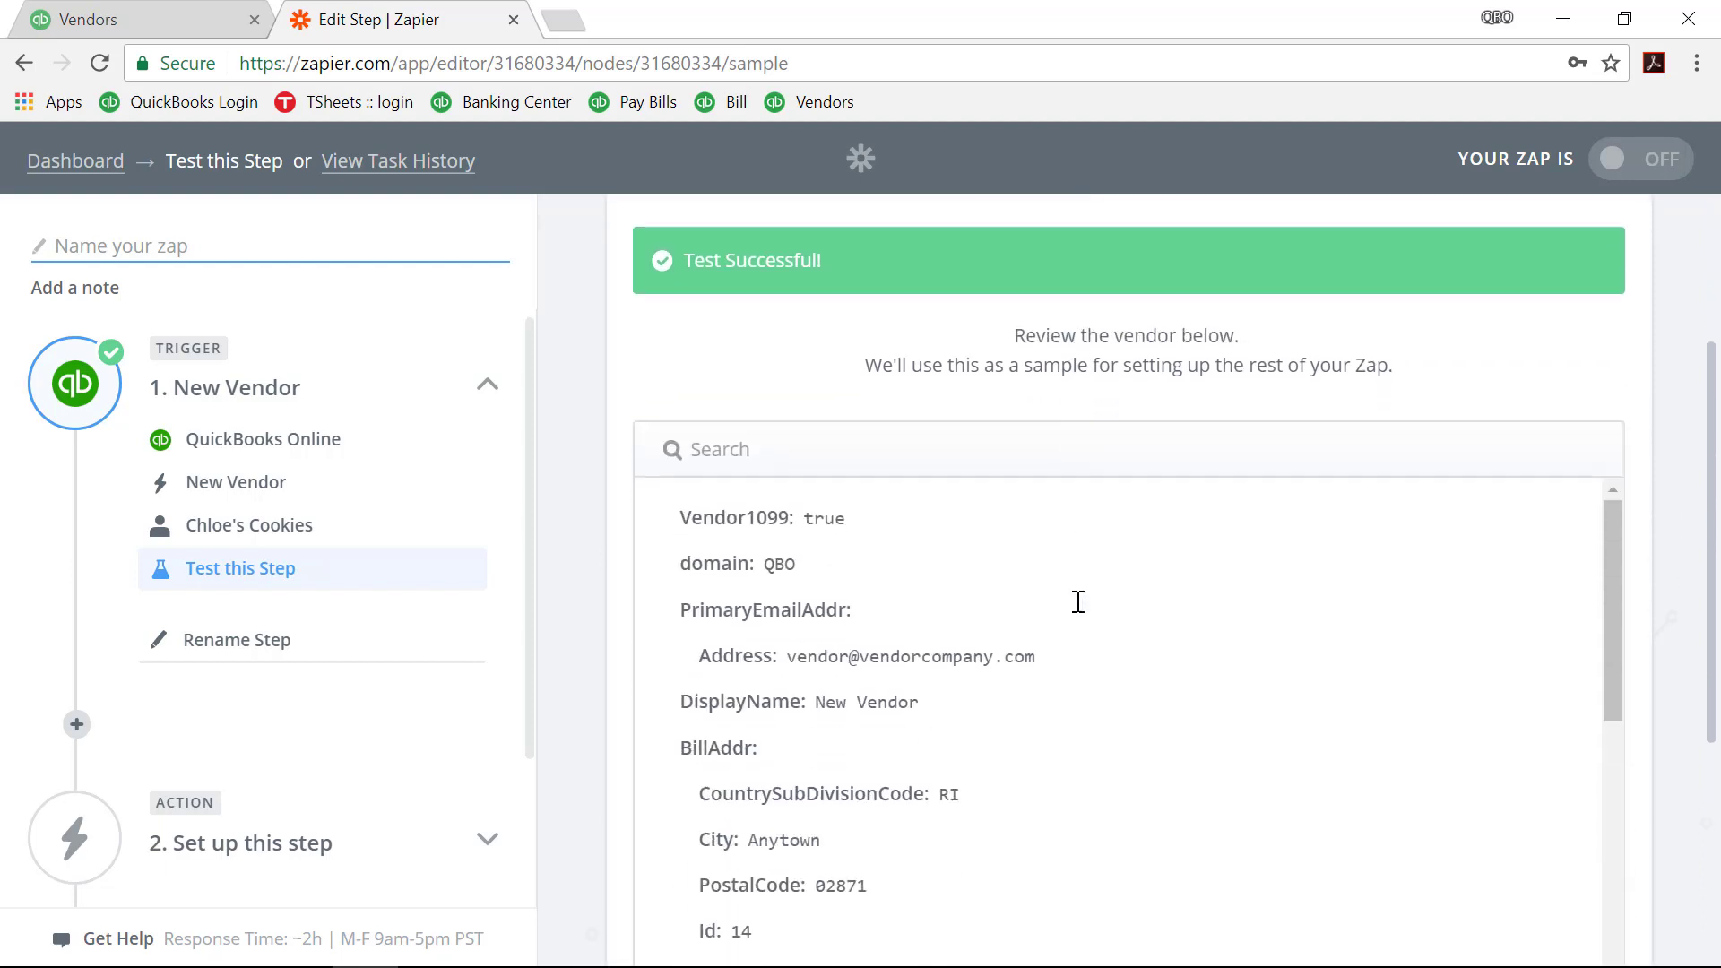
scroll(1079, 602, down, 3)
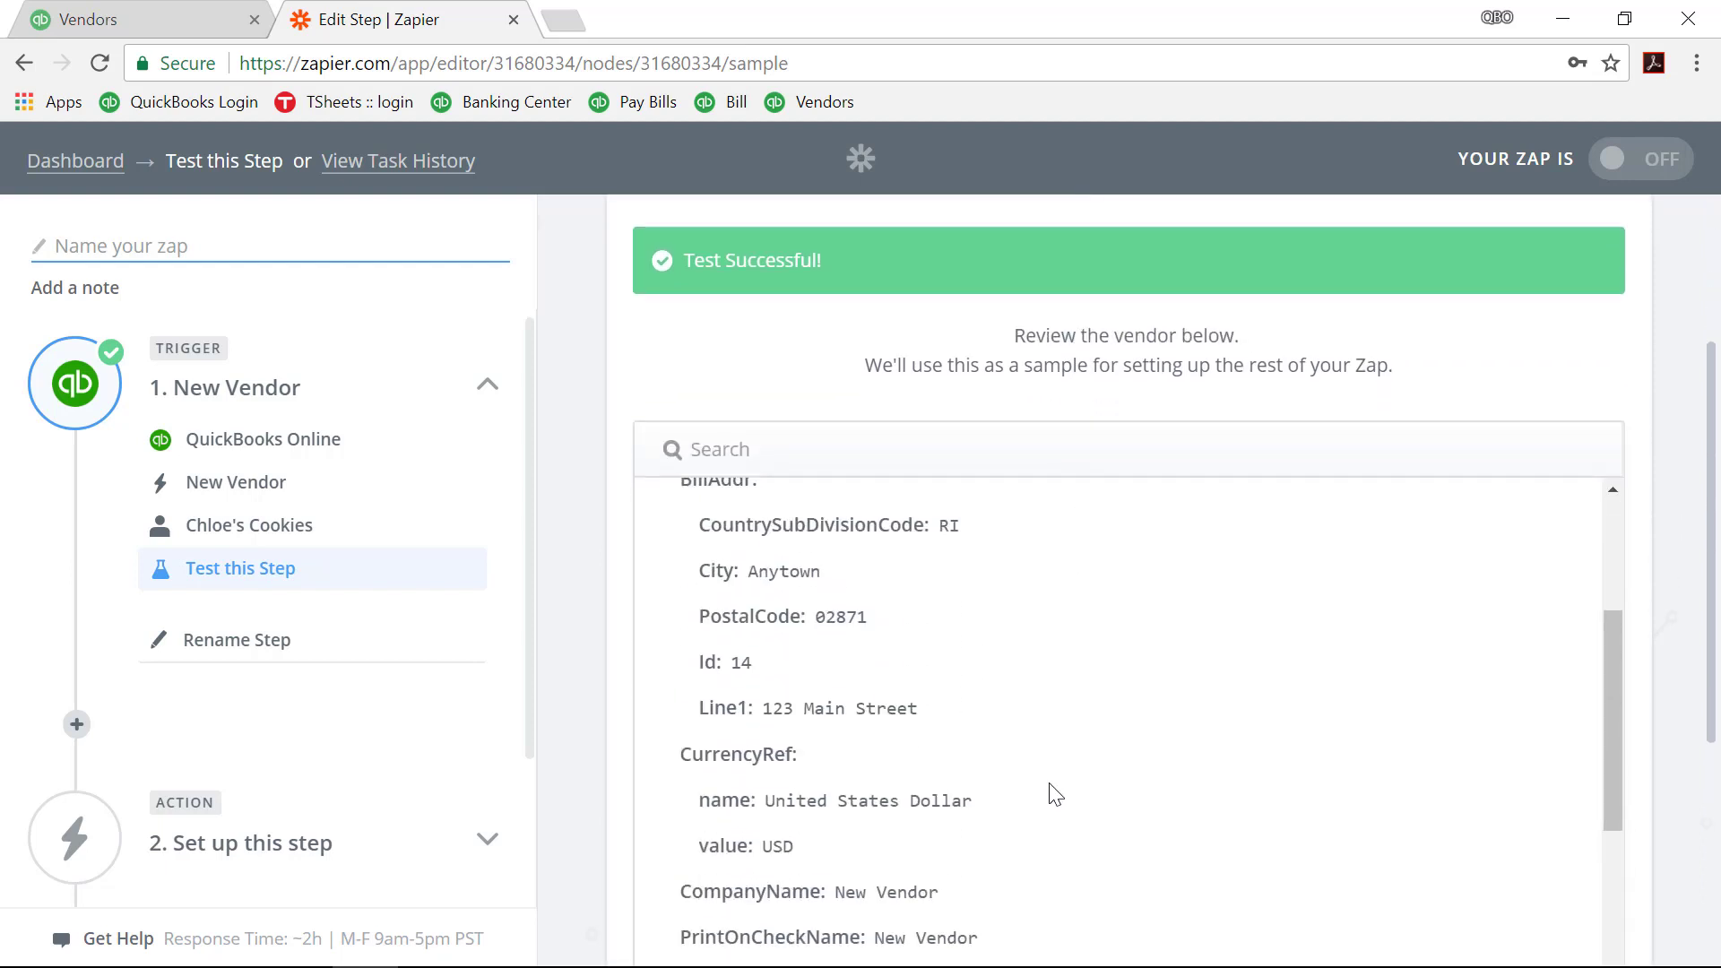
scroll(1054, 794, down, 7)
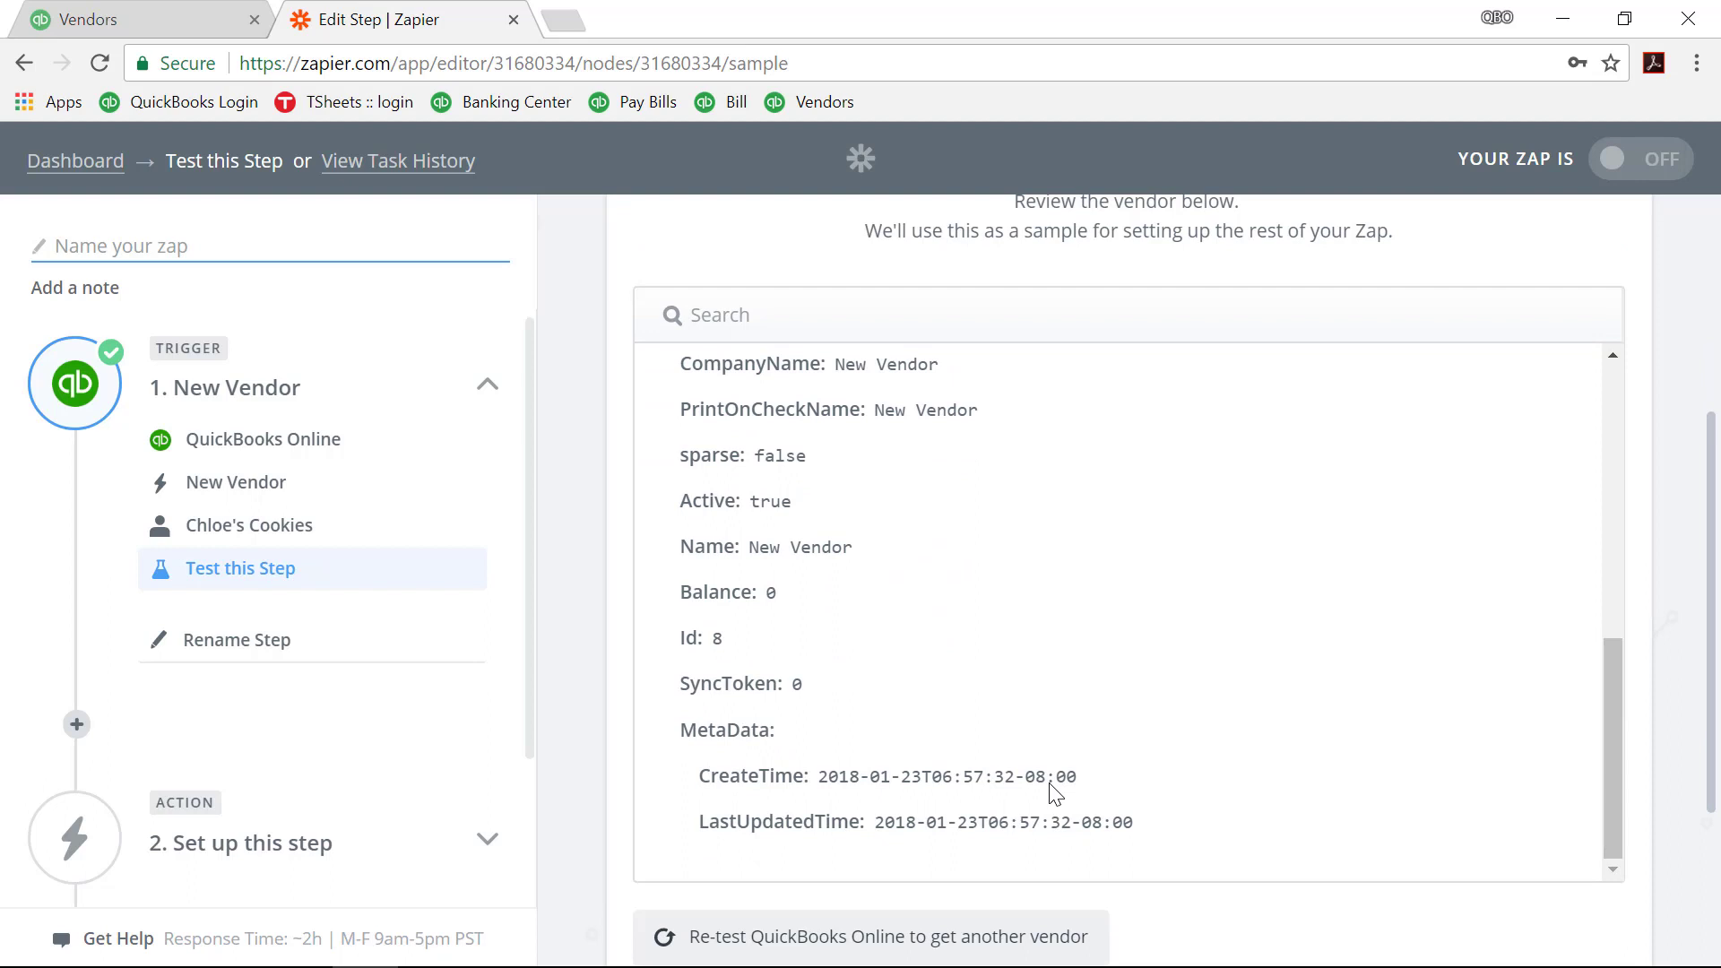
scroll(1054, 794, up, 4)
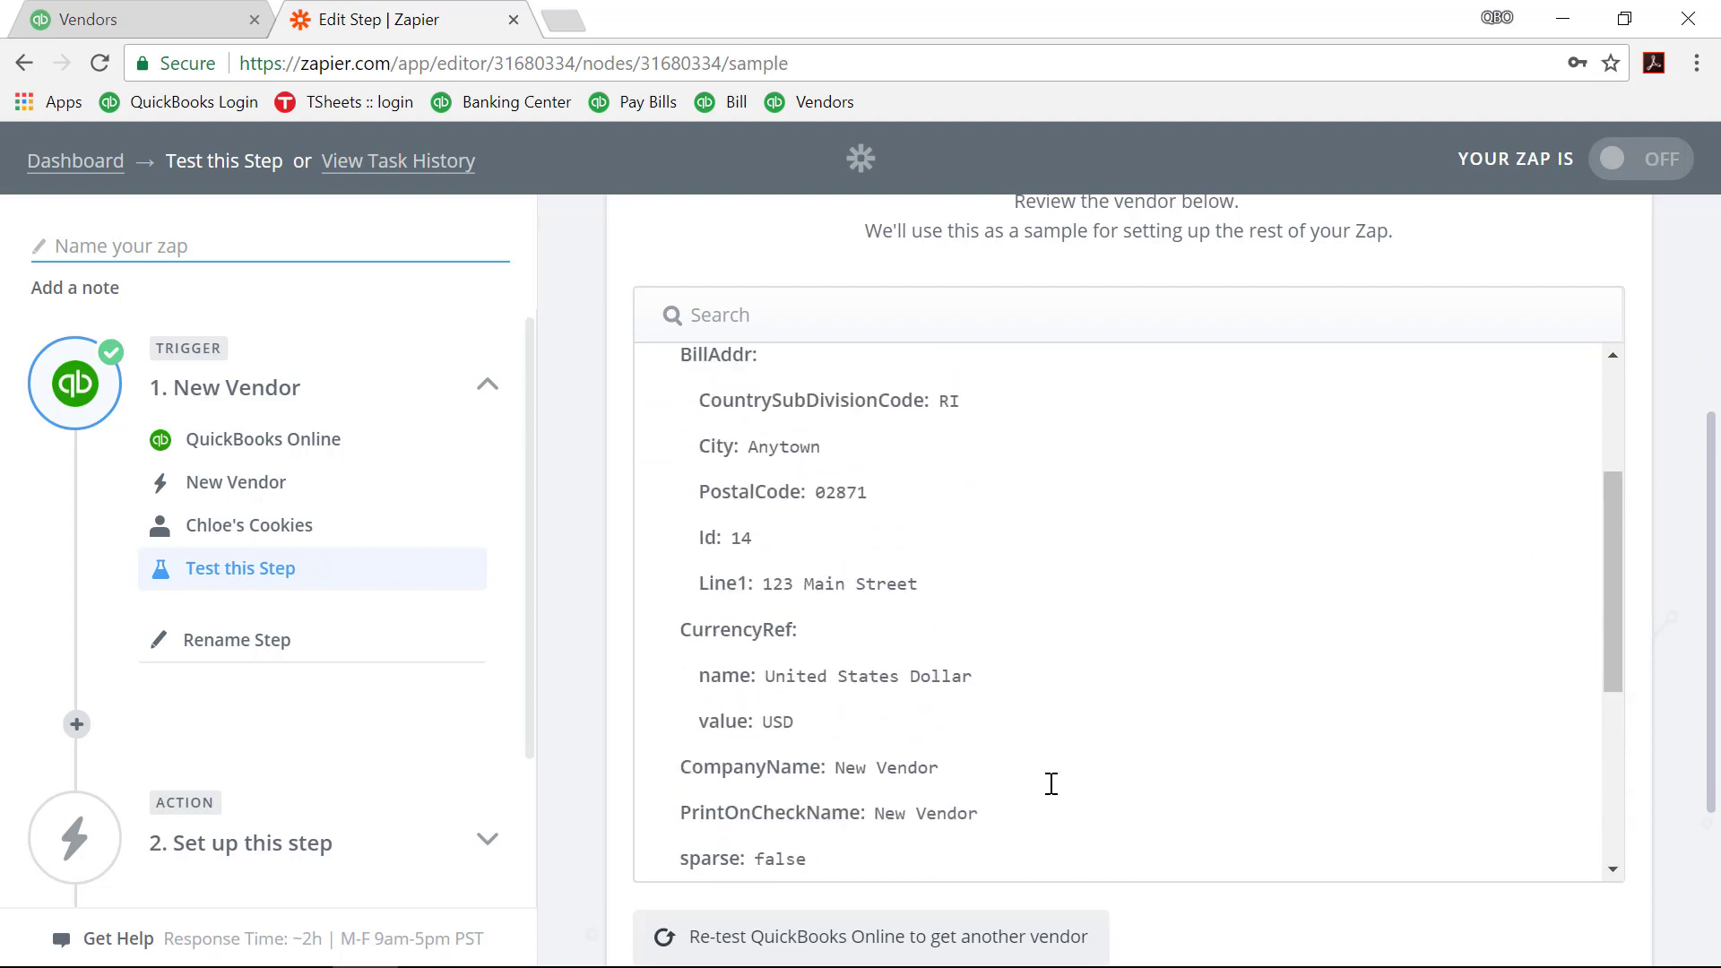
scroll(1051, 783, down, 9)
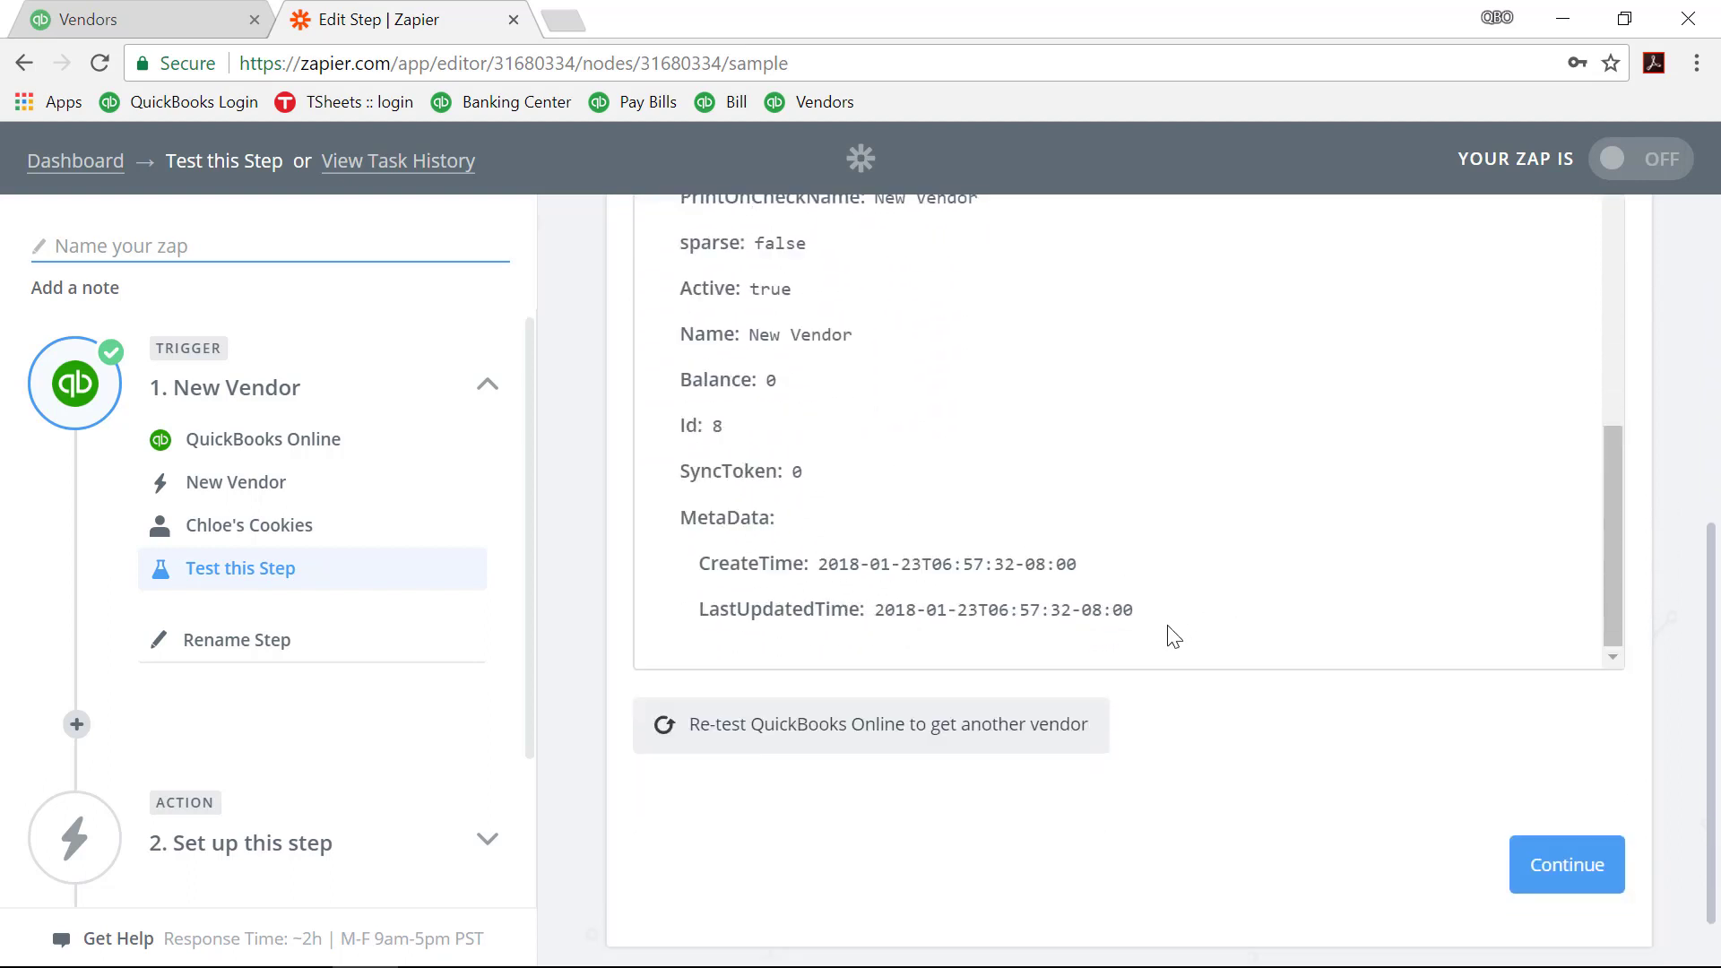
click(1571, 818)
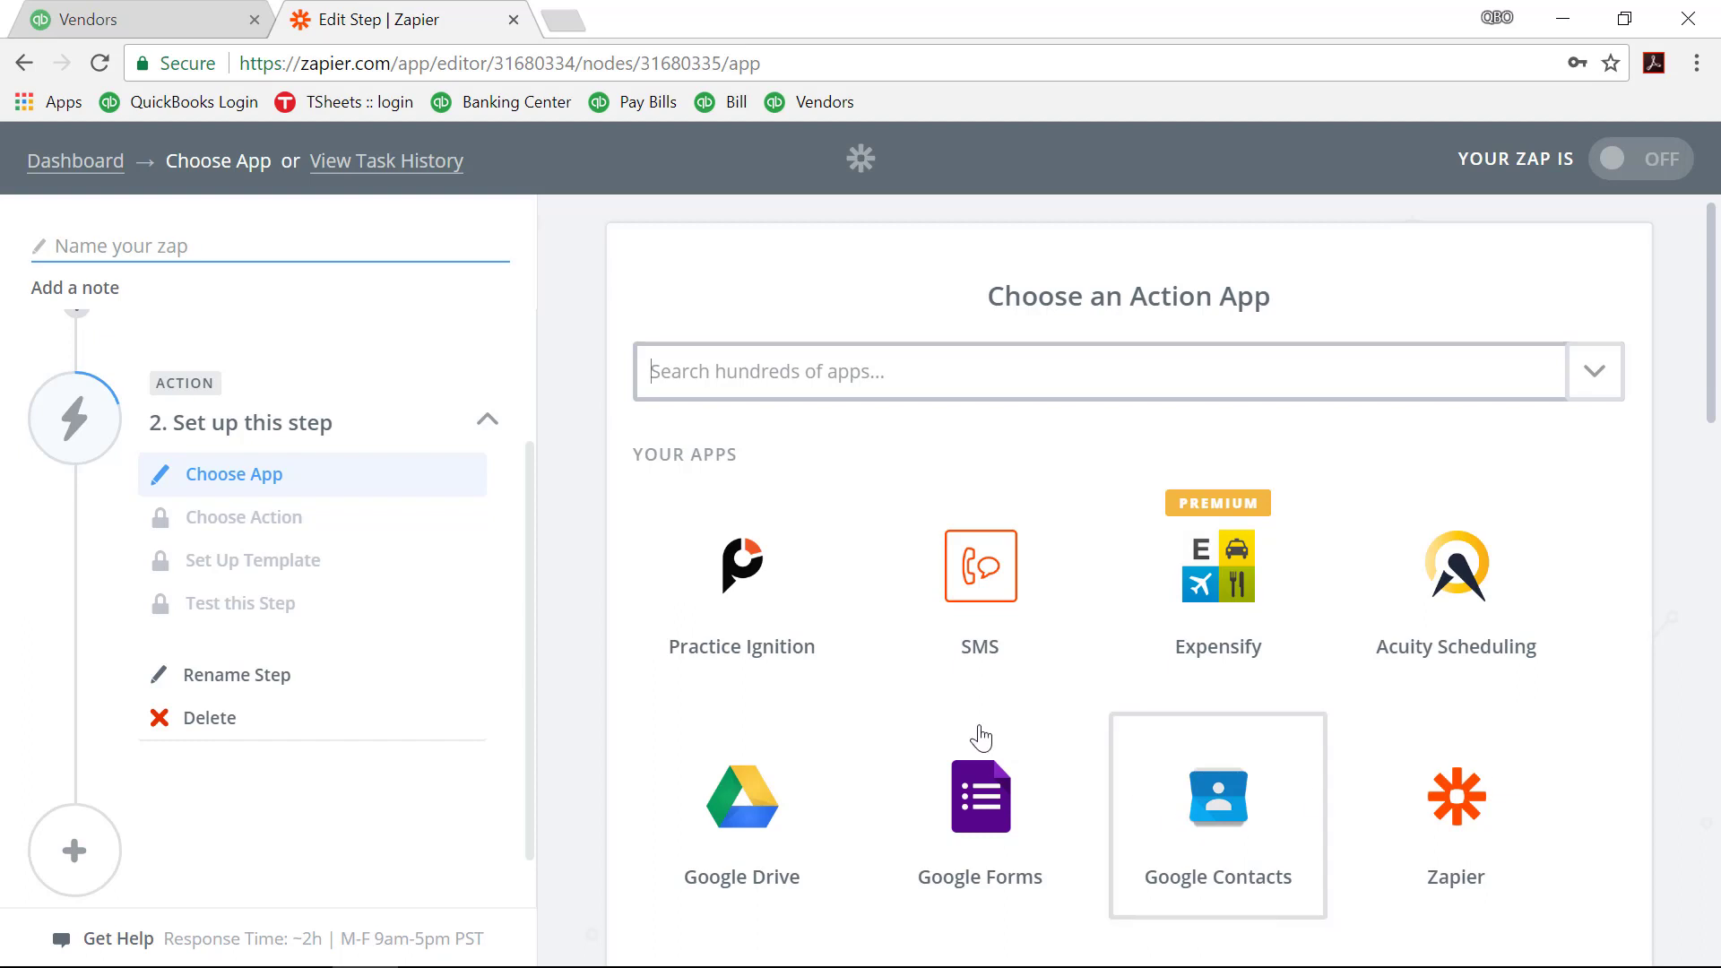
Step: Add a Filter by Zapier step of type 'Only continue if...' after the trigger
scroll(451, 593, up, 2)
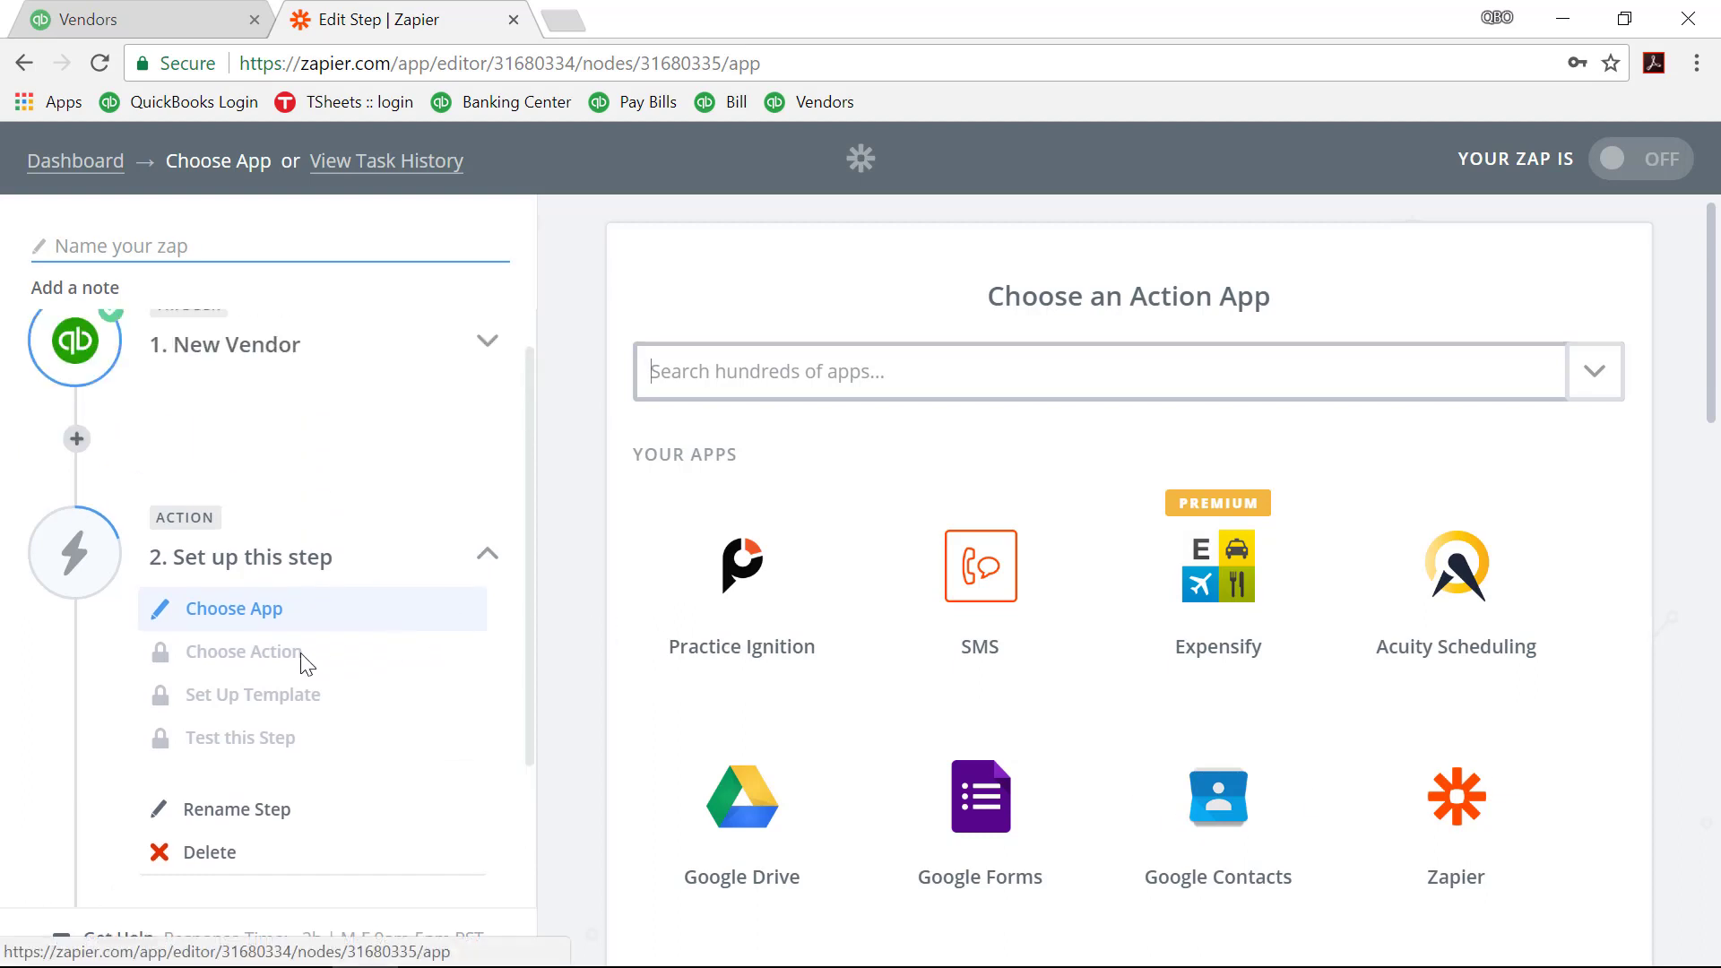
click(78, 441)
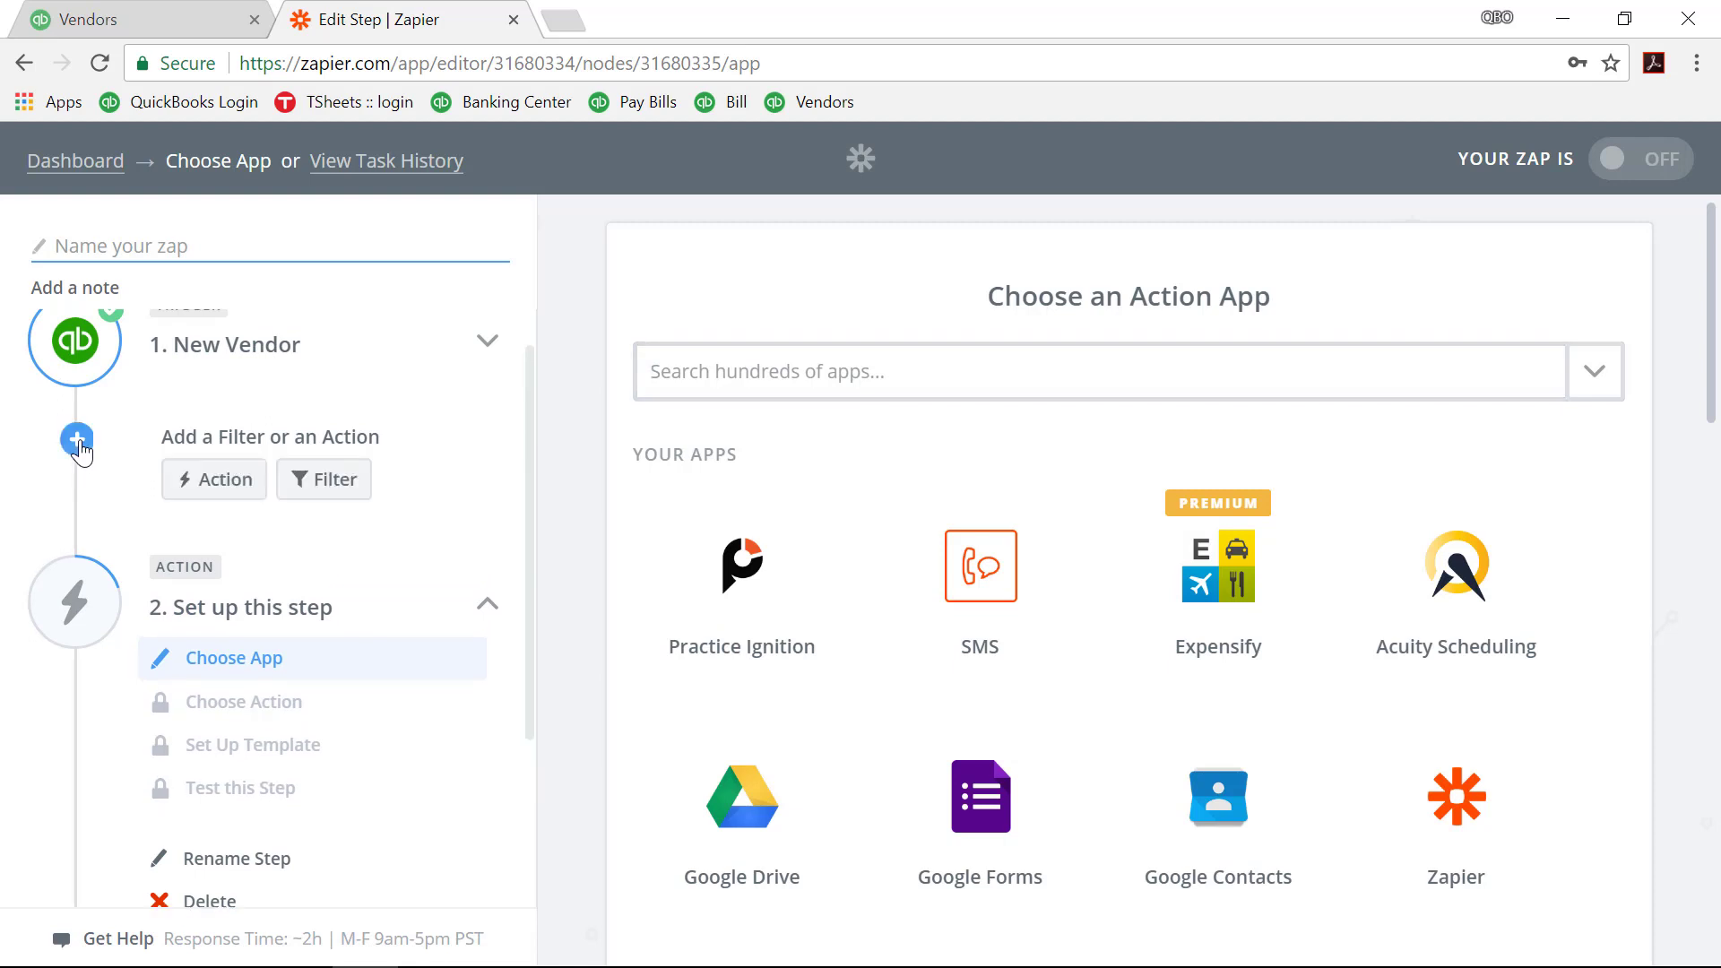
click(331, 482)
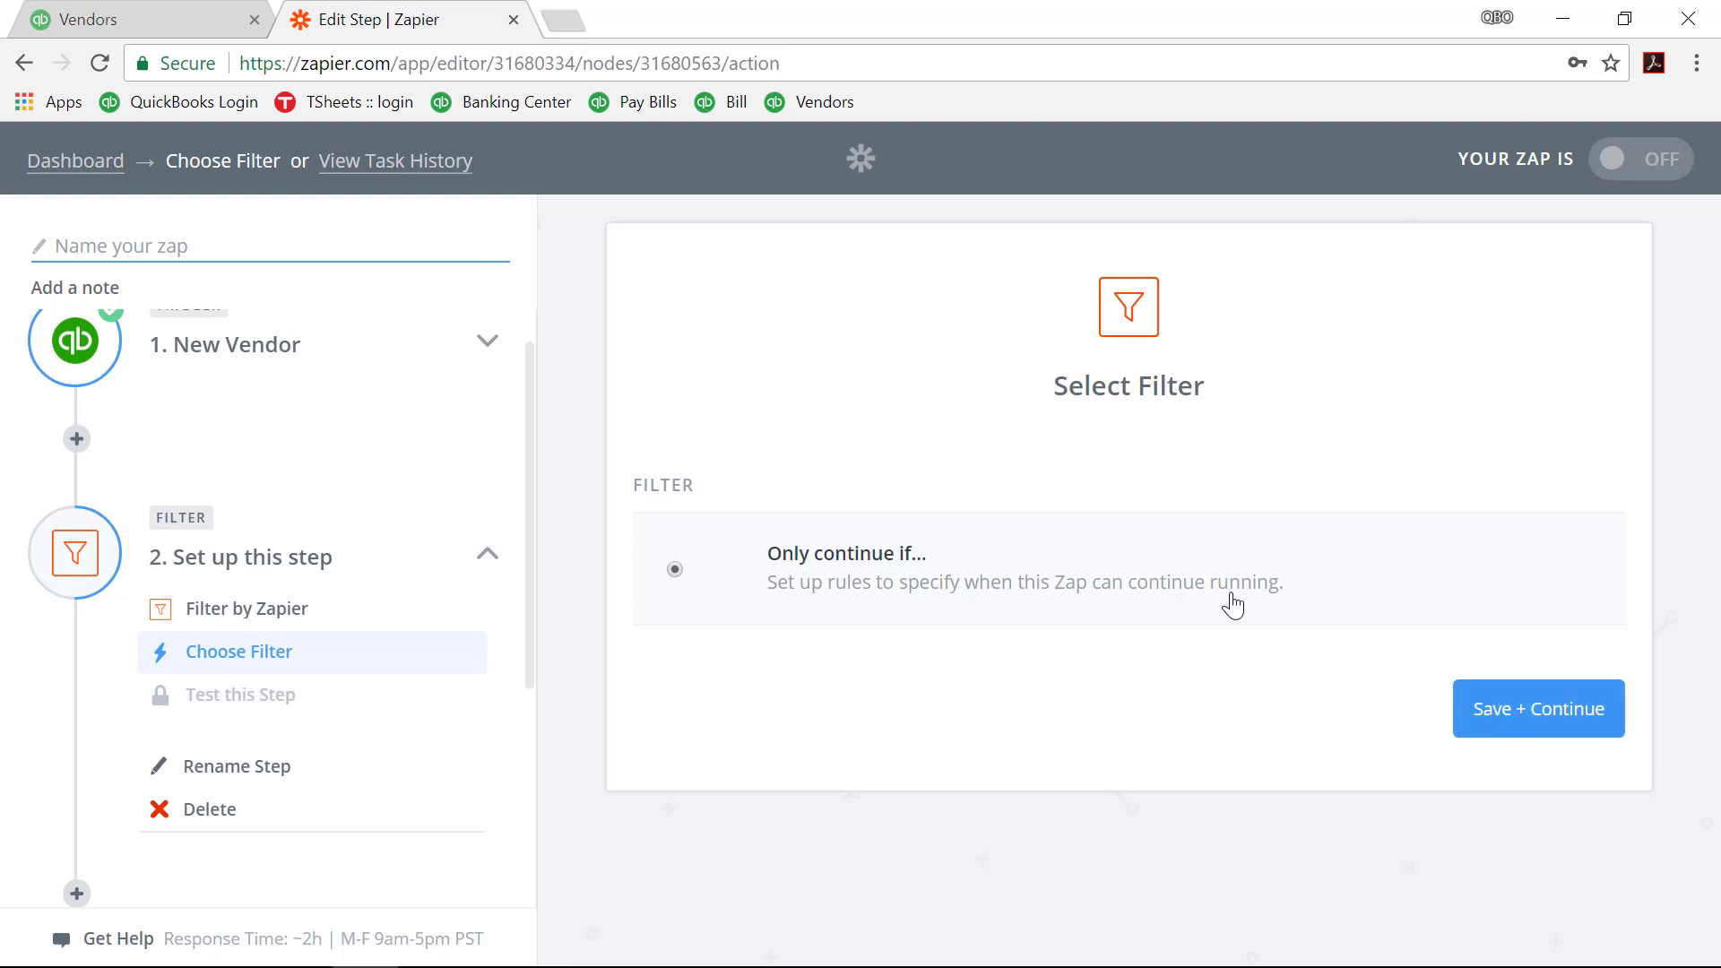
click(1505, 723)
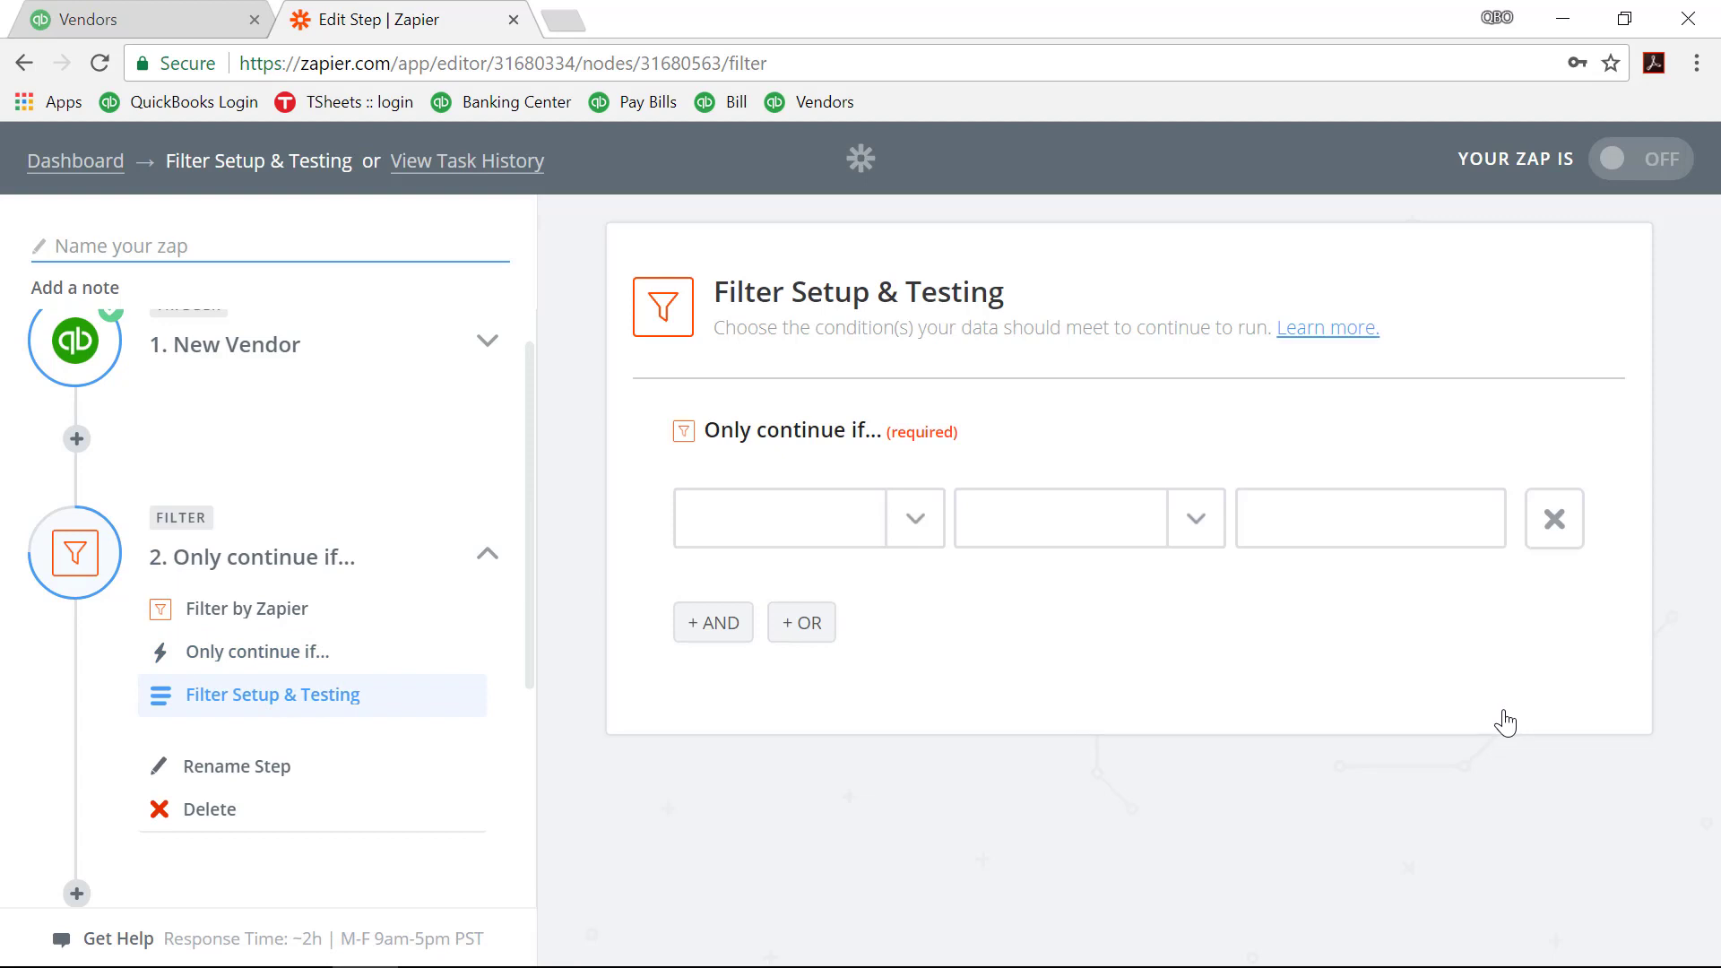
Step: Set the filter condition to Vendor1099 (Boolean) Is true
click(922, 530)
scroll(923, 524, down, 10)
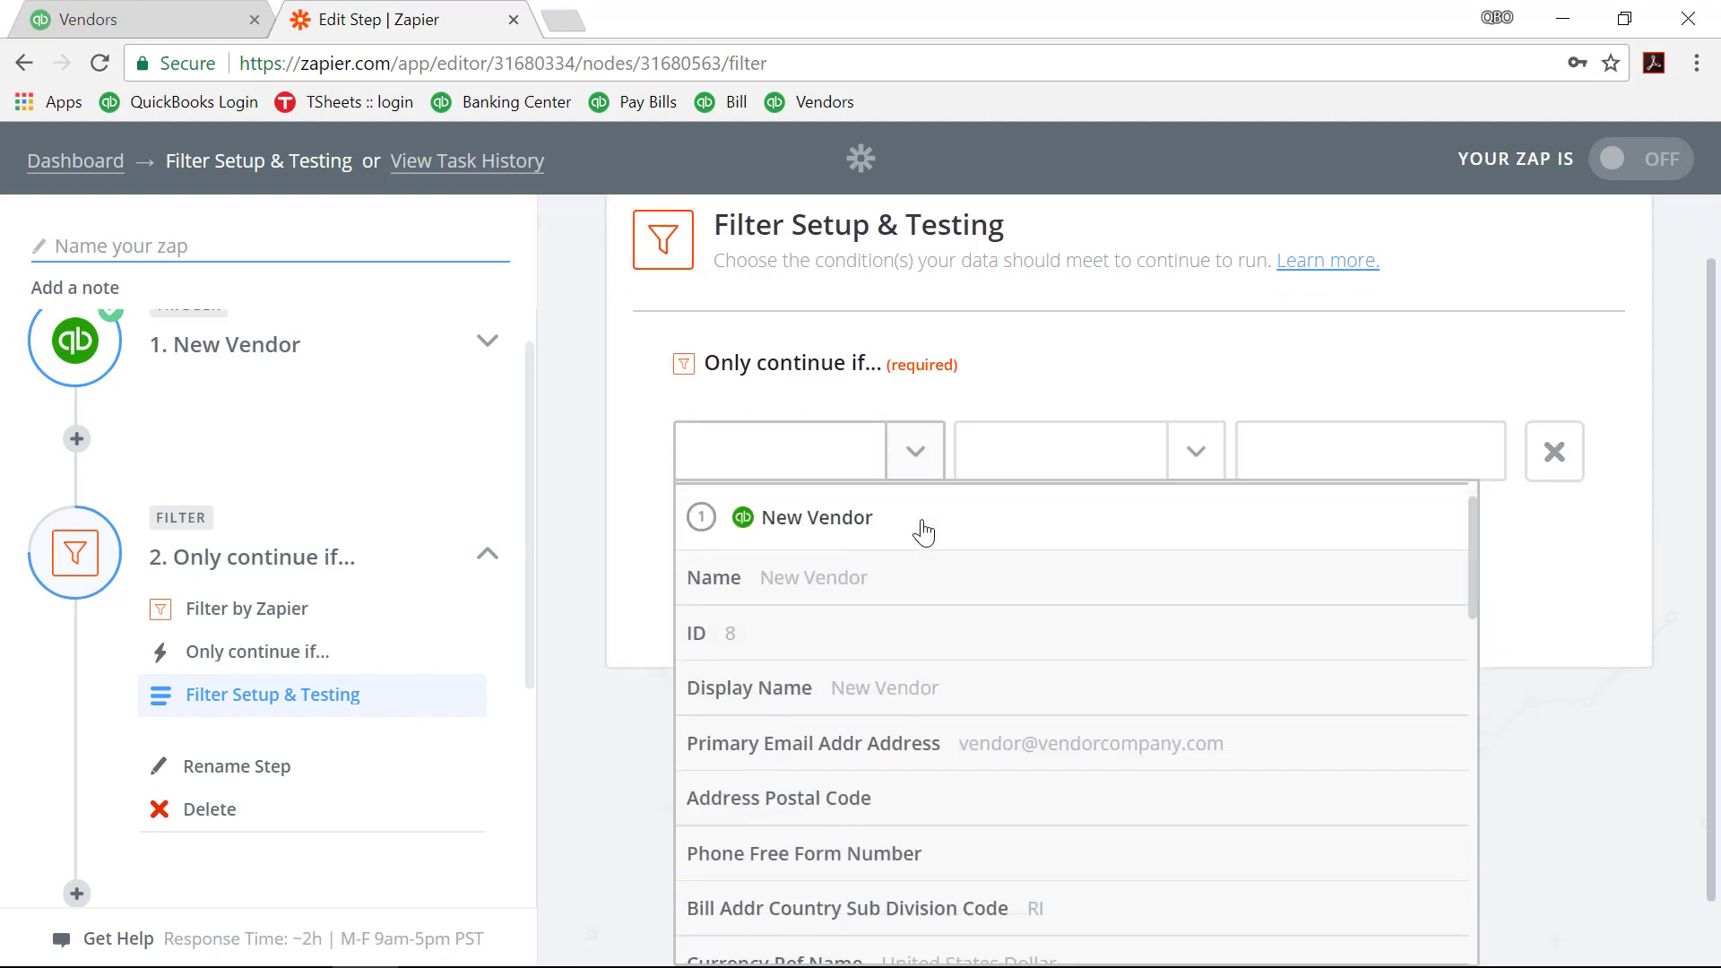
scroll(923, 520, down, 5)
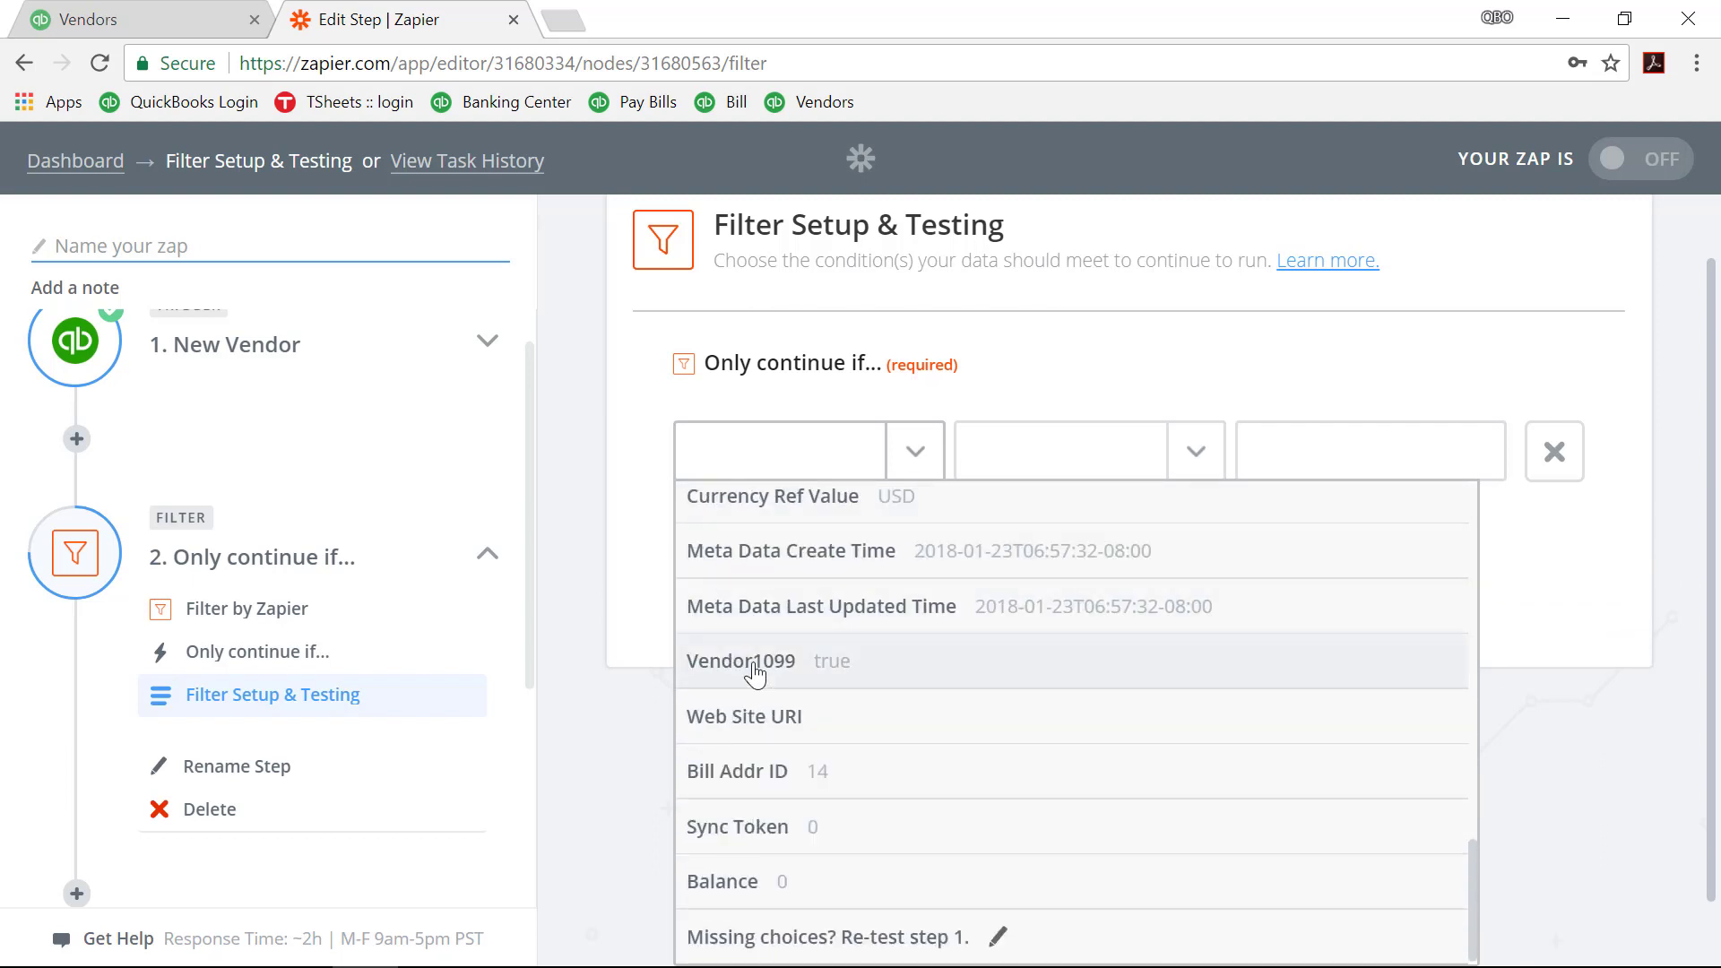
click(756, 674)
click(1201, 522)
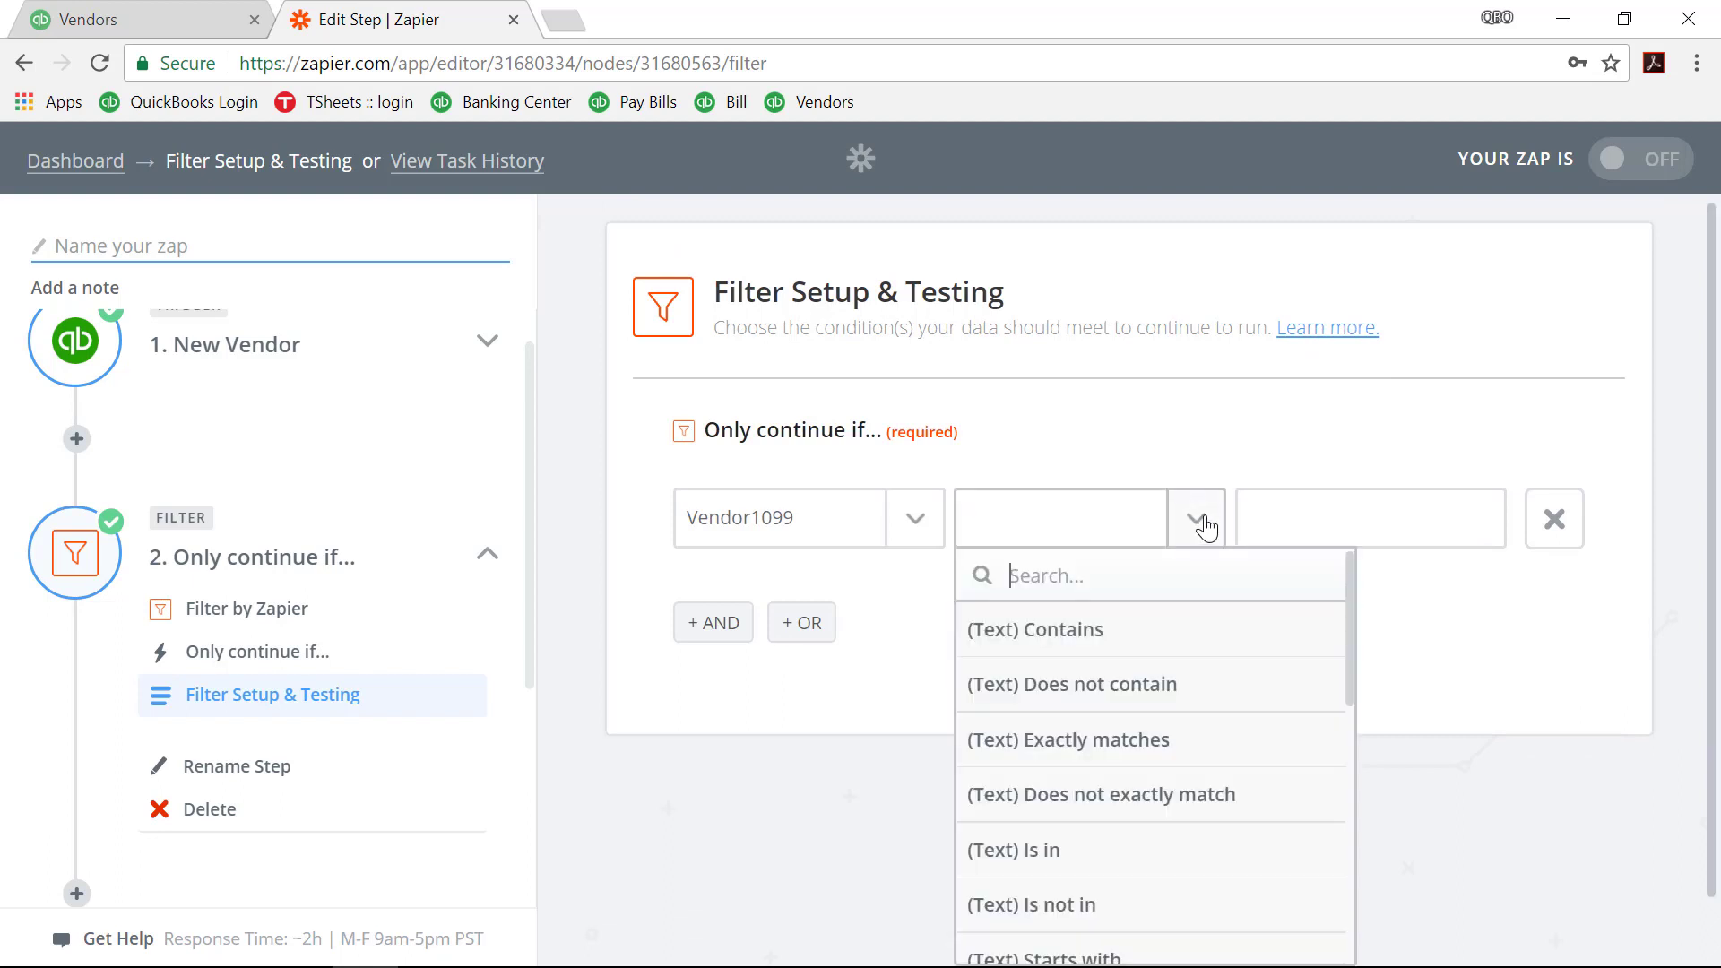
scroll(1013, 715, down, 8)
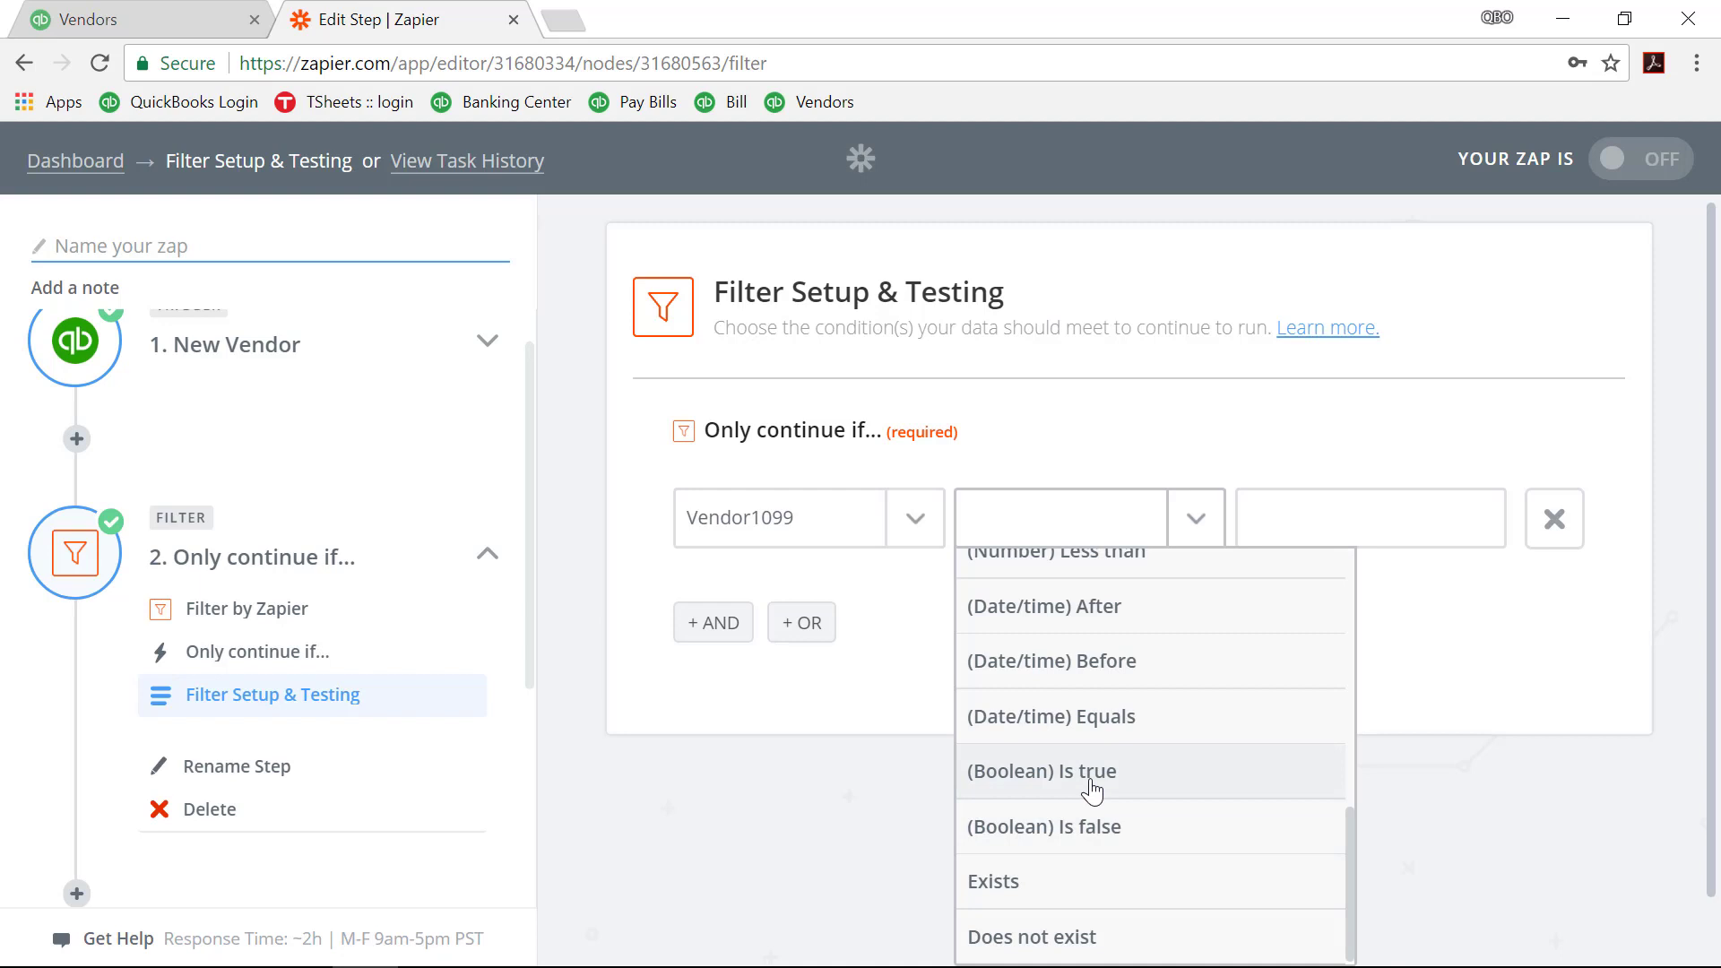
click(1091, 791)
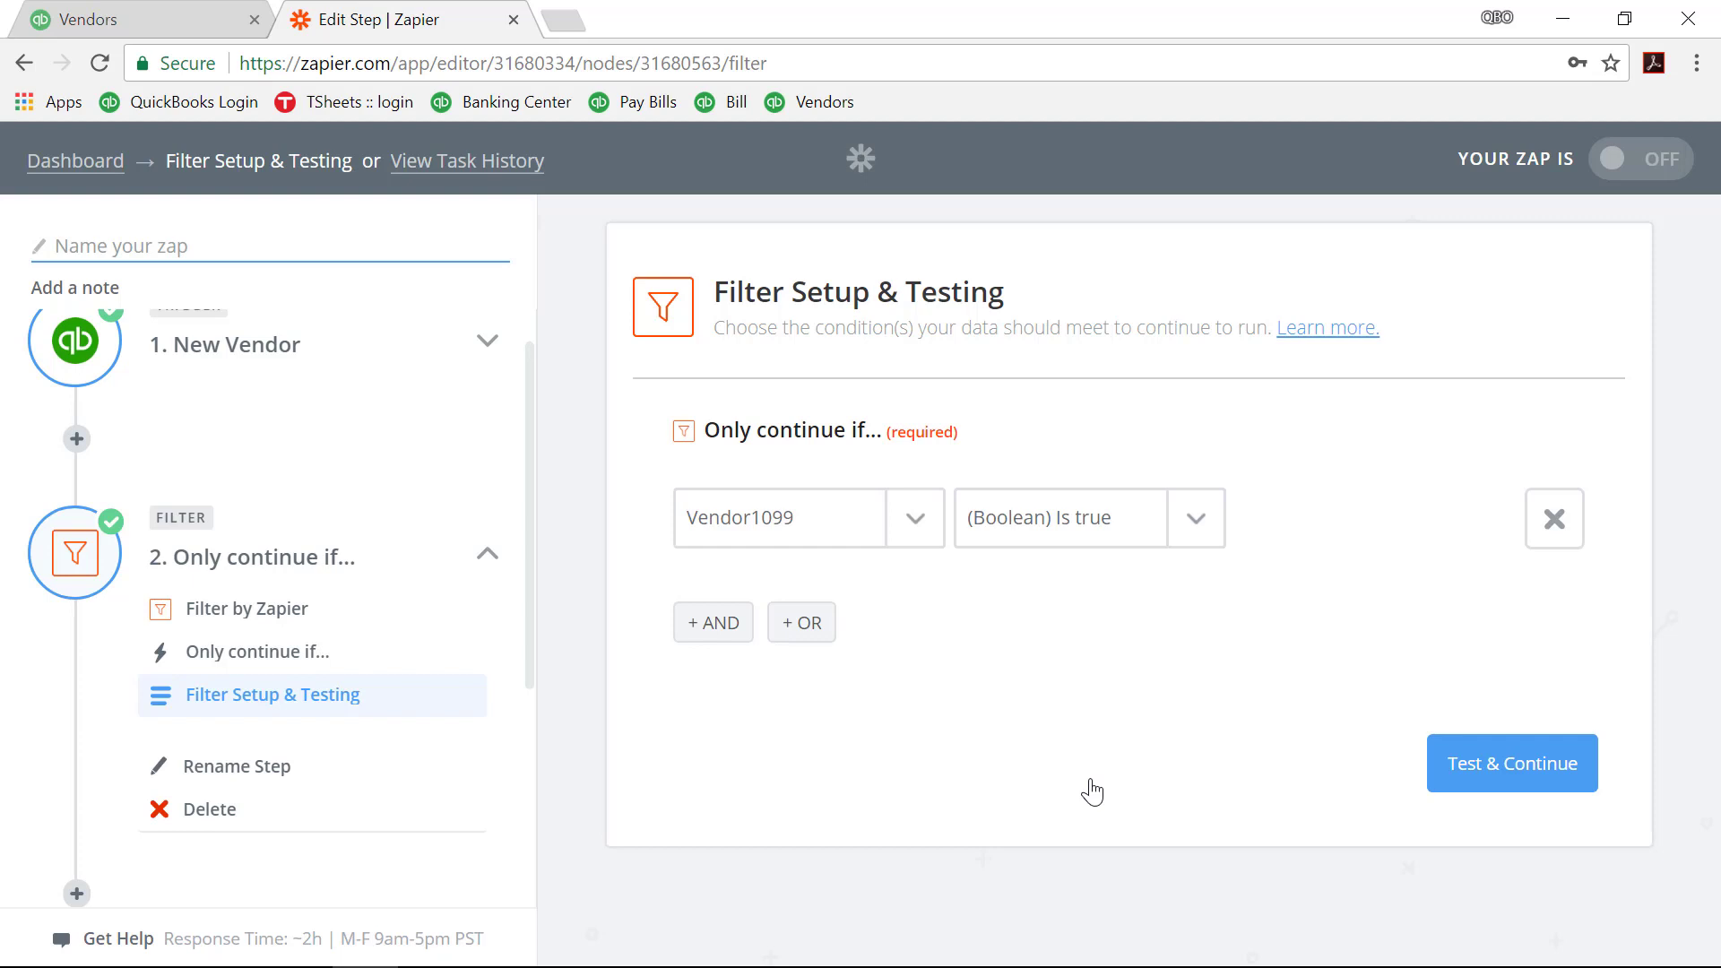
Step: Test the filter against the sample vendor and continue to the next step
click(1502, 766)
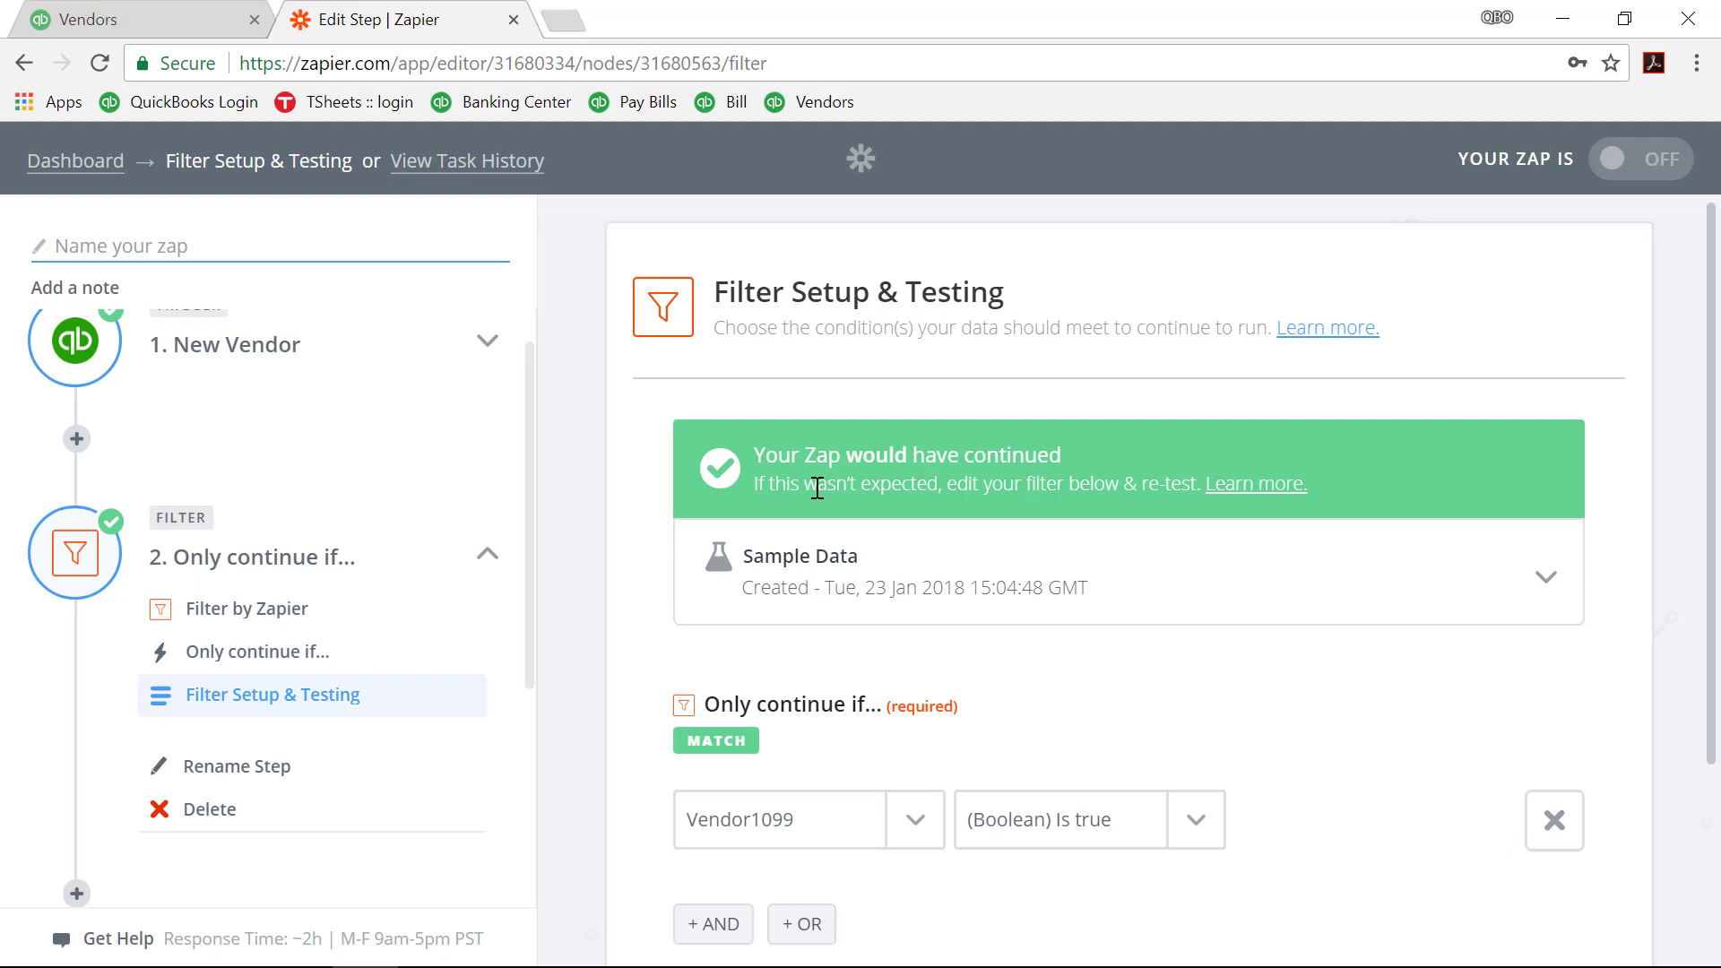
scroll(818, 489, down, 2)
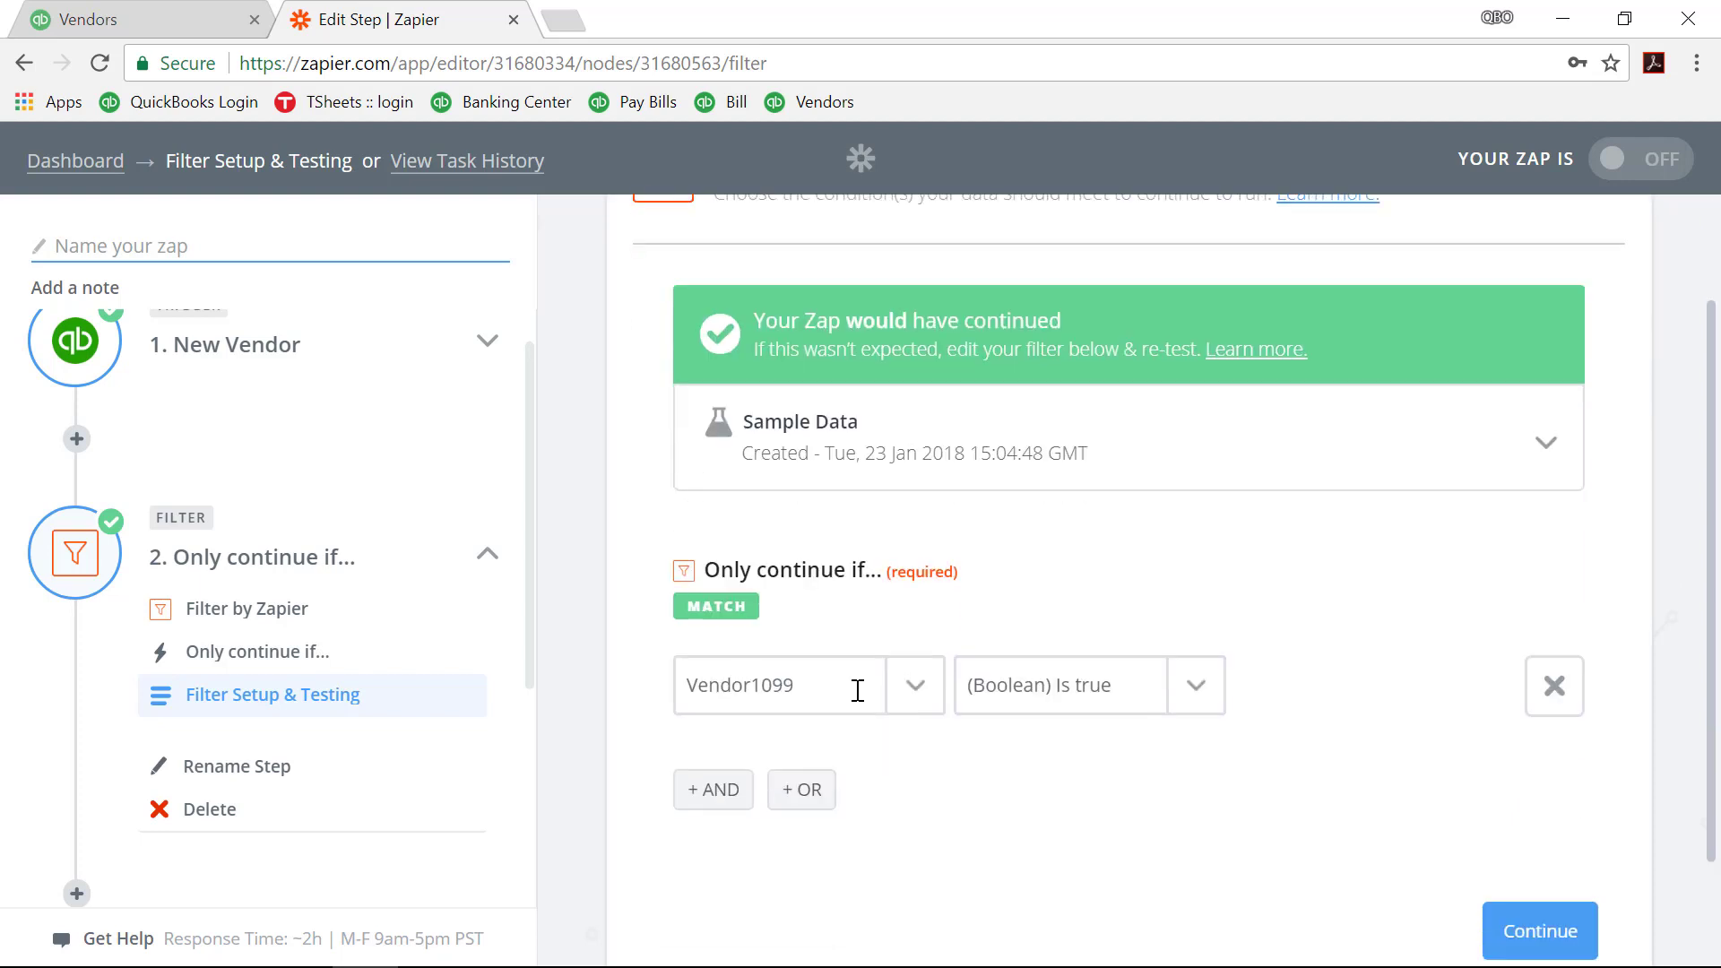
click(1570, 928)
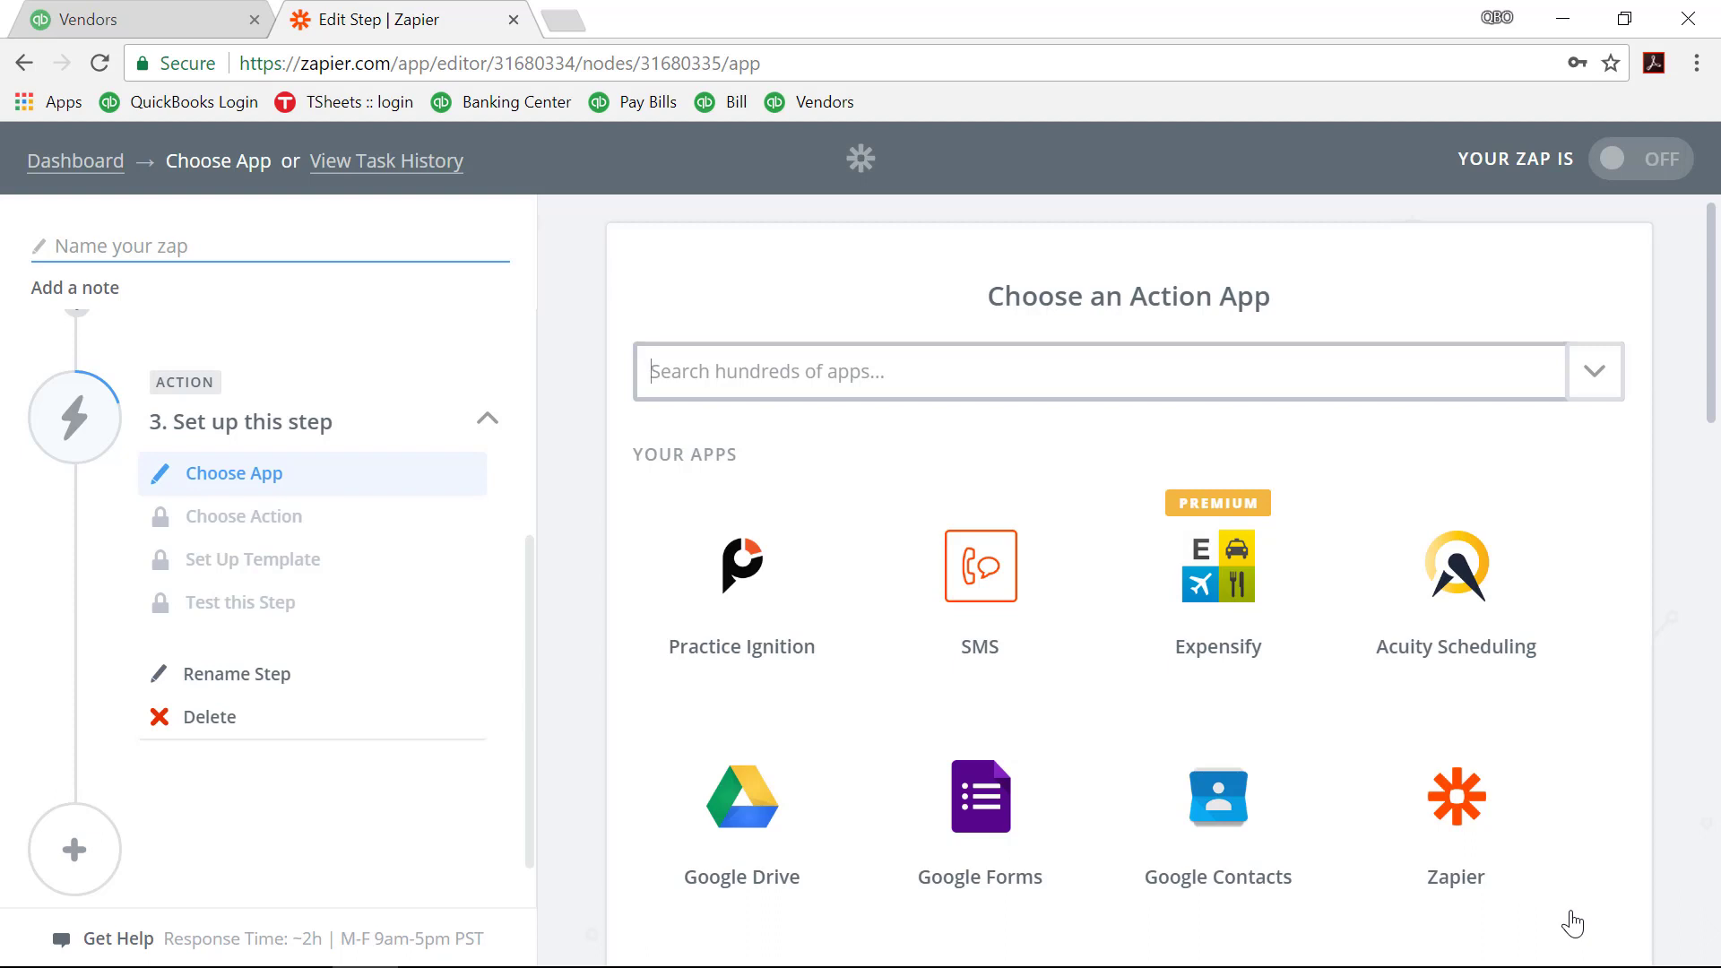
Step: Set step 3 to Gmail with the Send Email action and save it
click(901, 365)
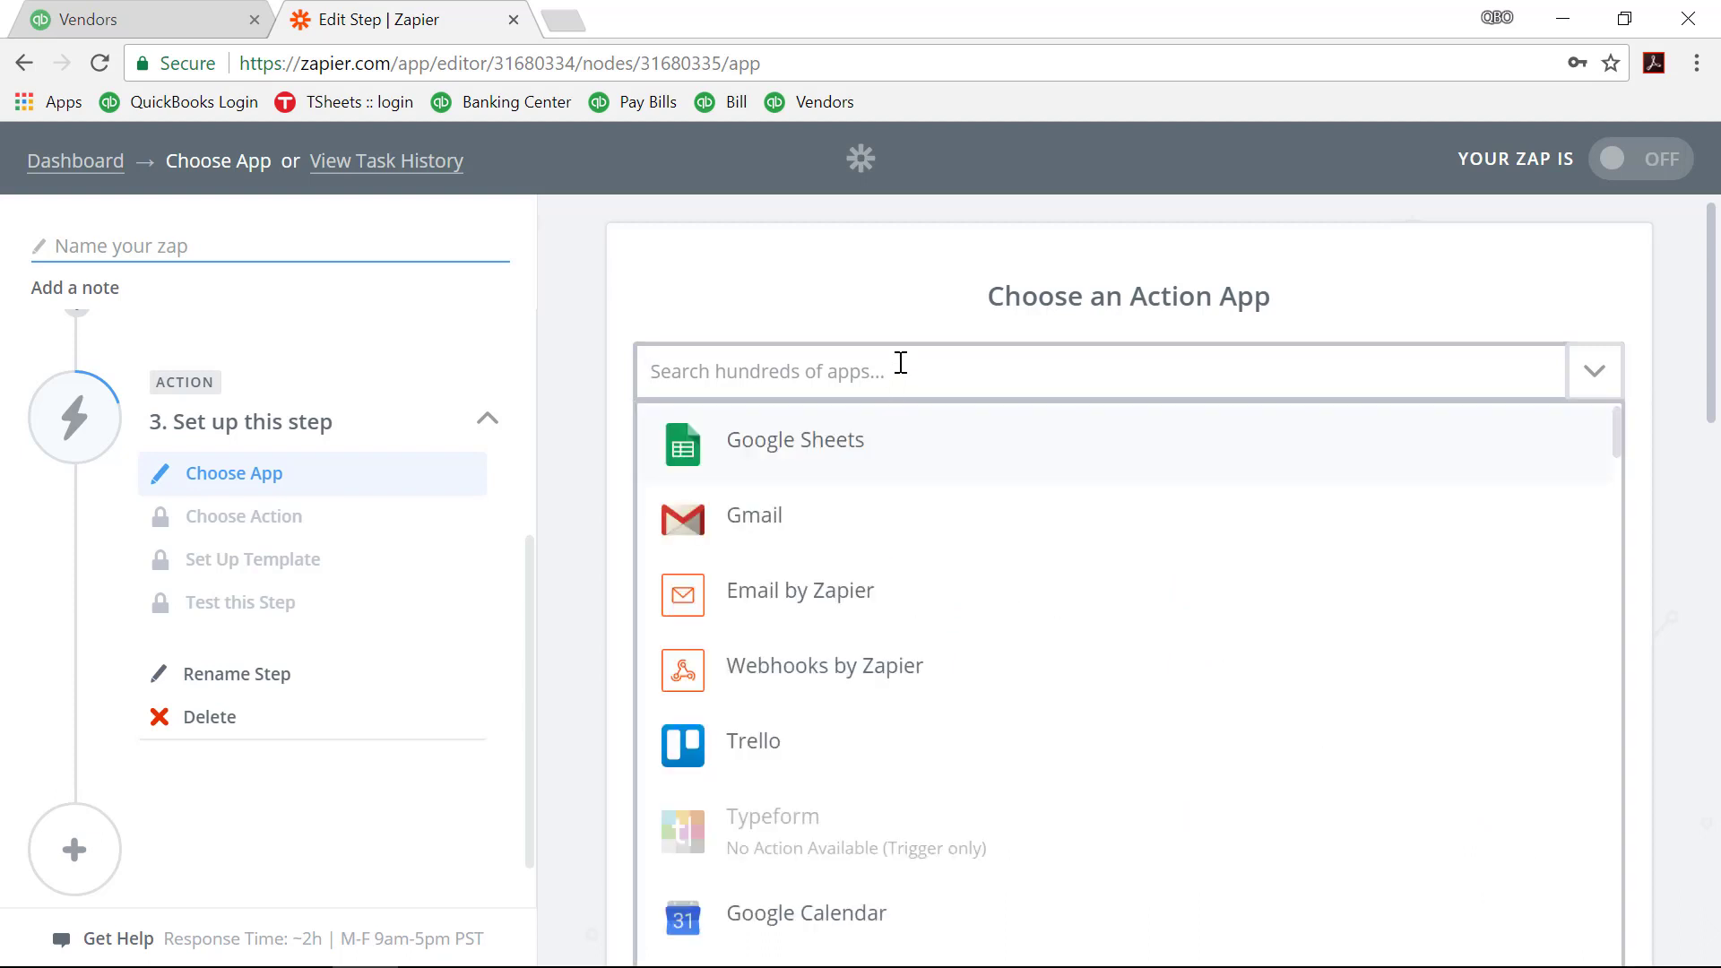
click(803, 528)
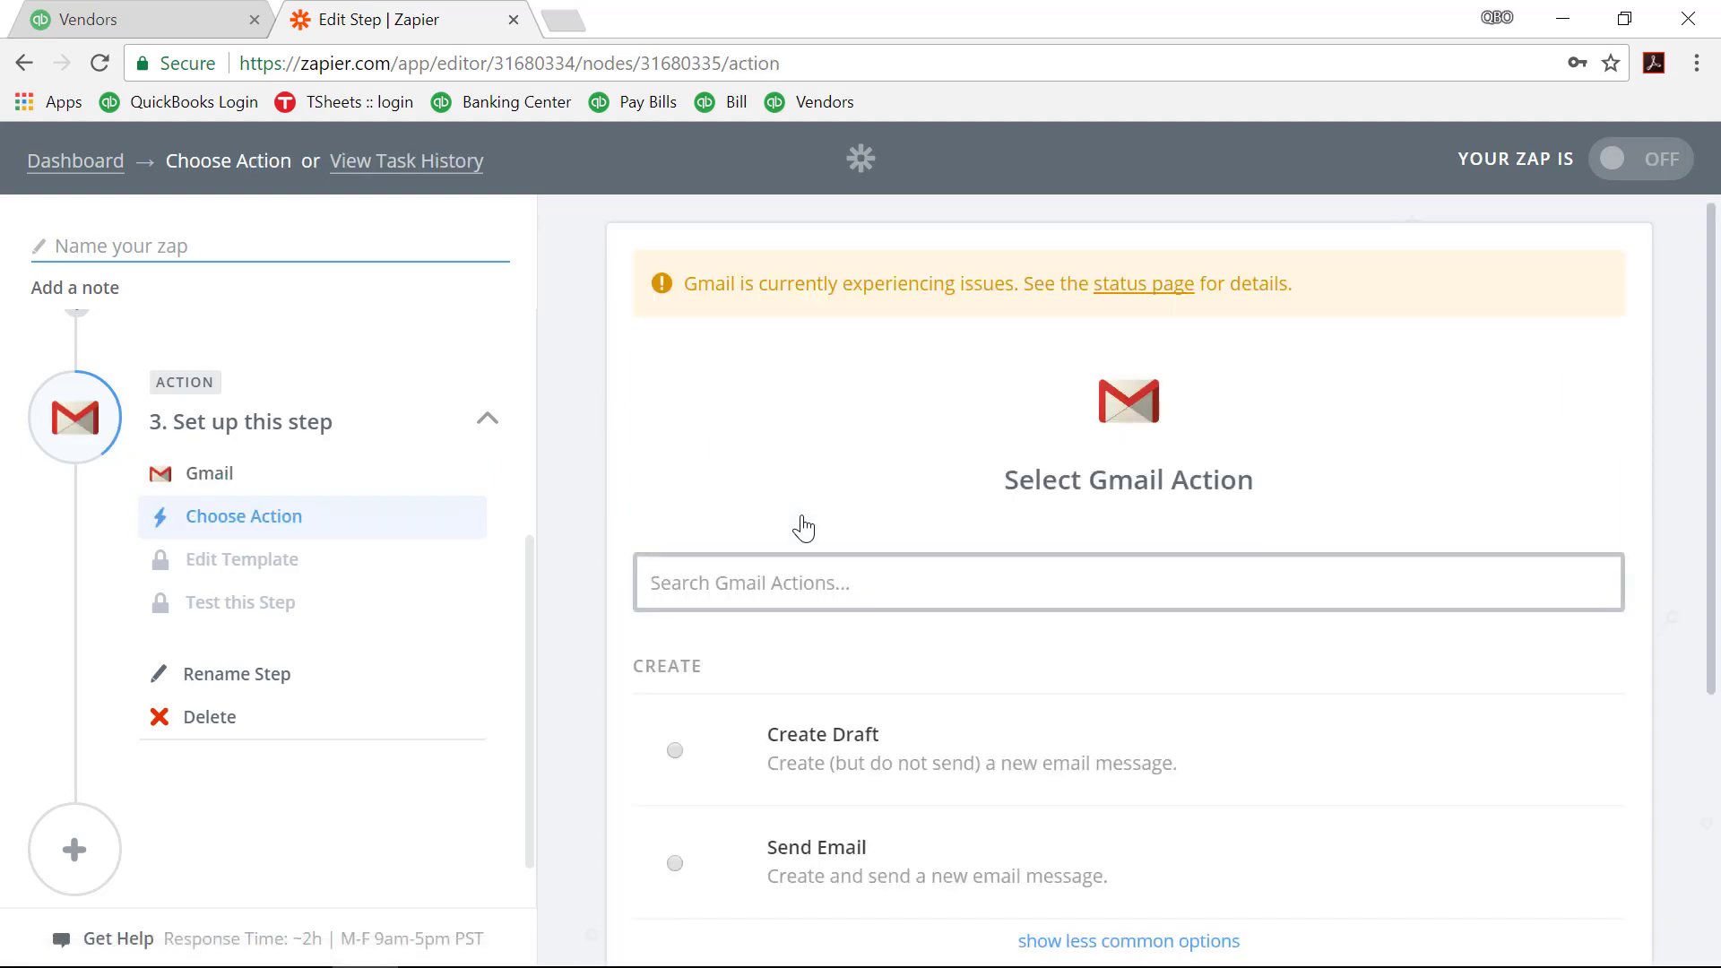
scroll(1171, 548, down, 1)
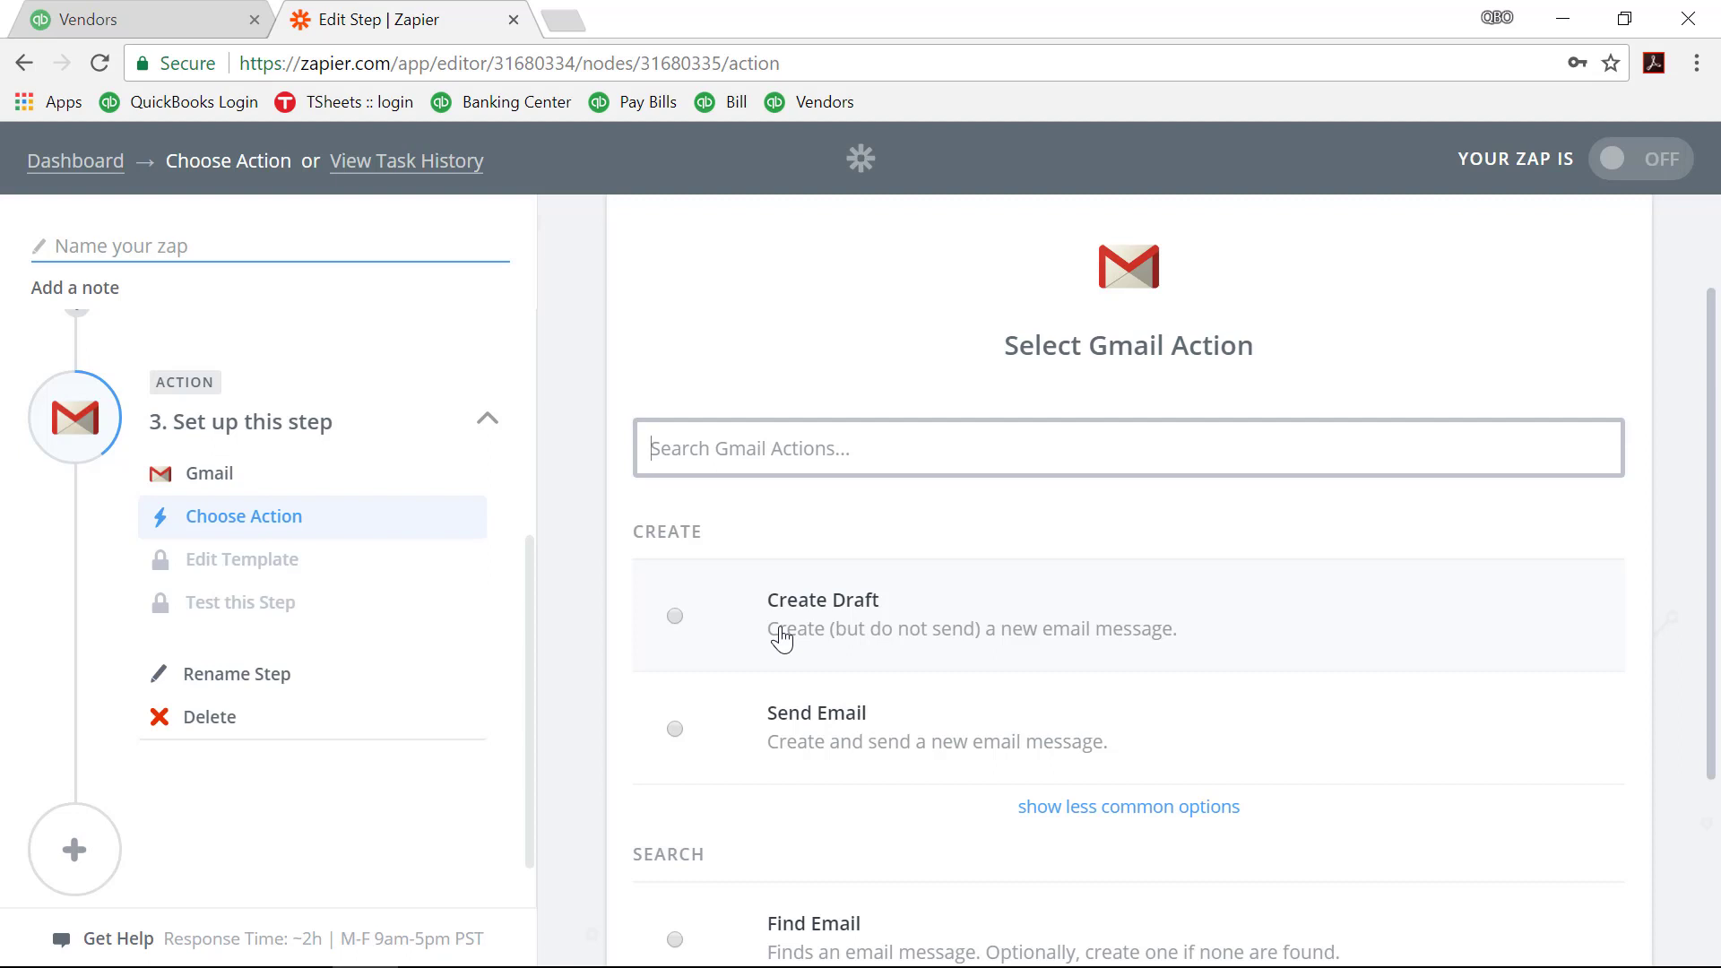
click(675, 728)
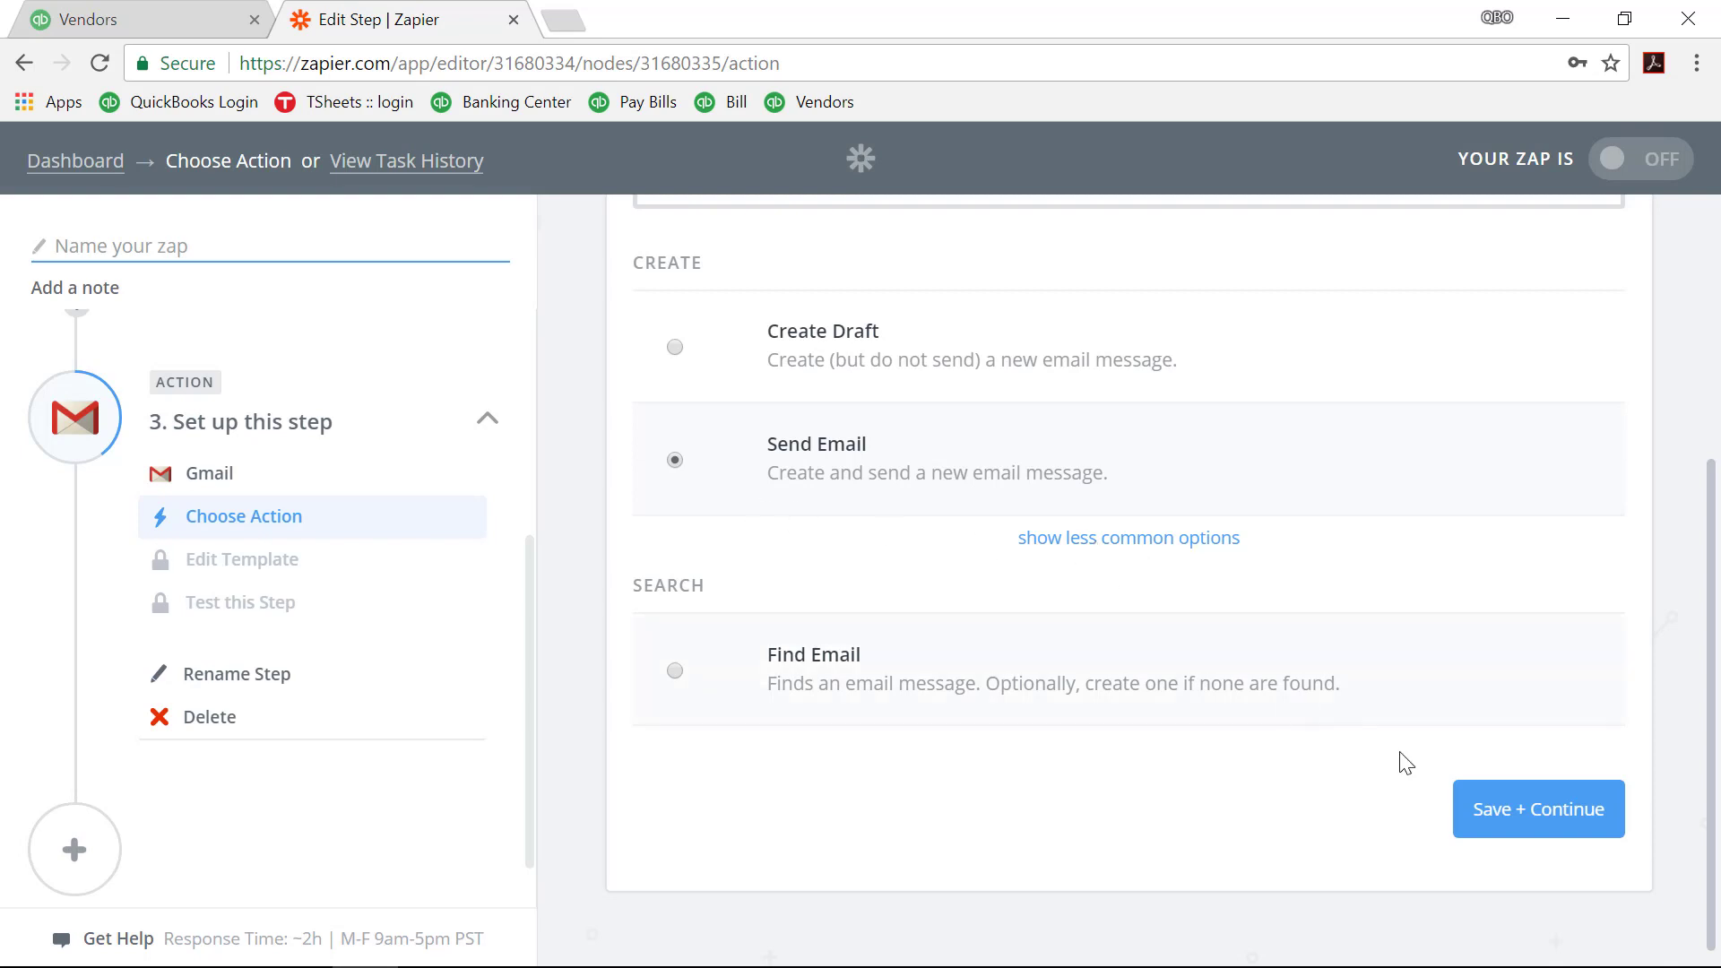
click(1481, 812)
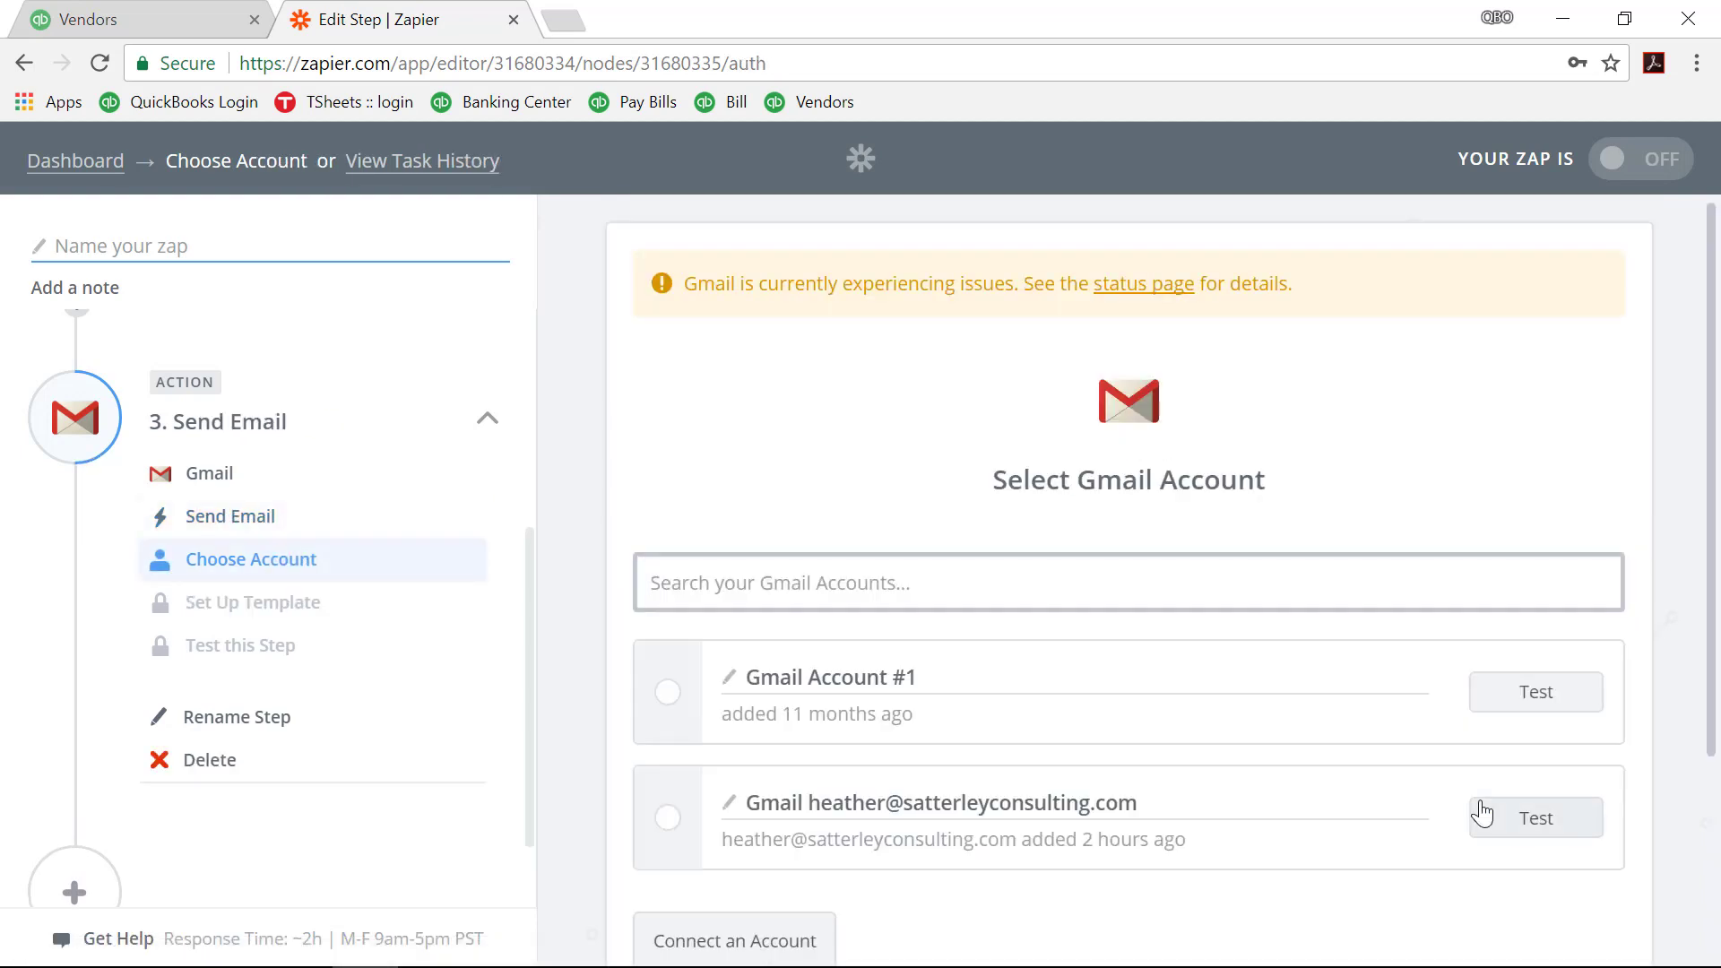
Step: Attach and test the second Gmail account, then save to reach the email template
click(667, 819)
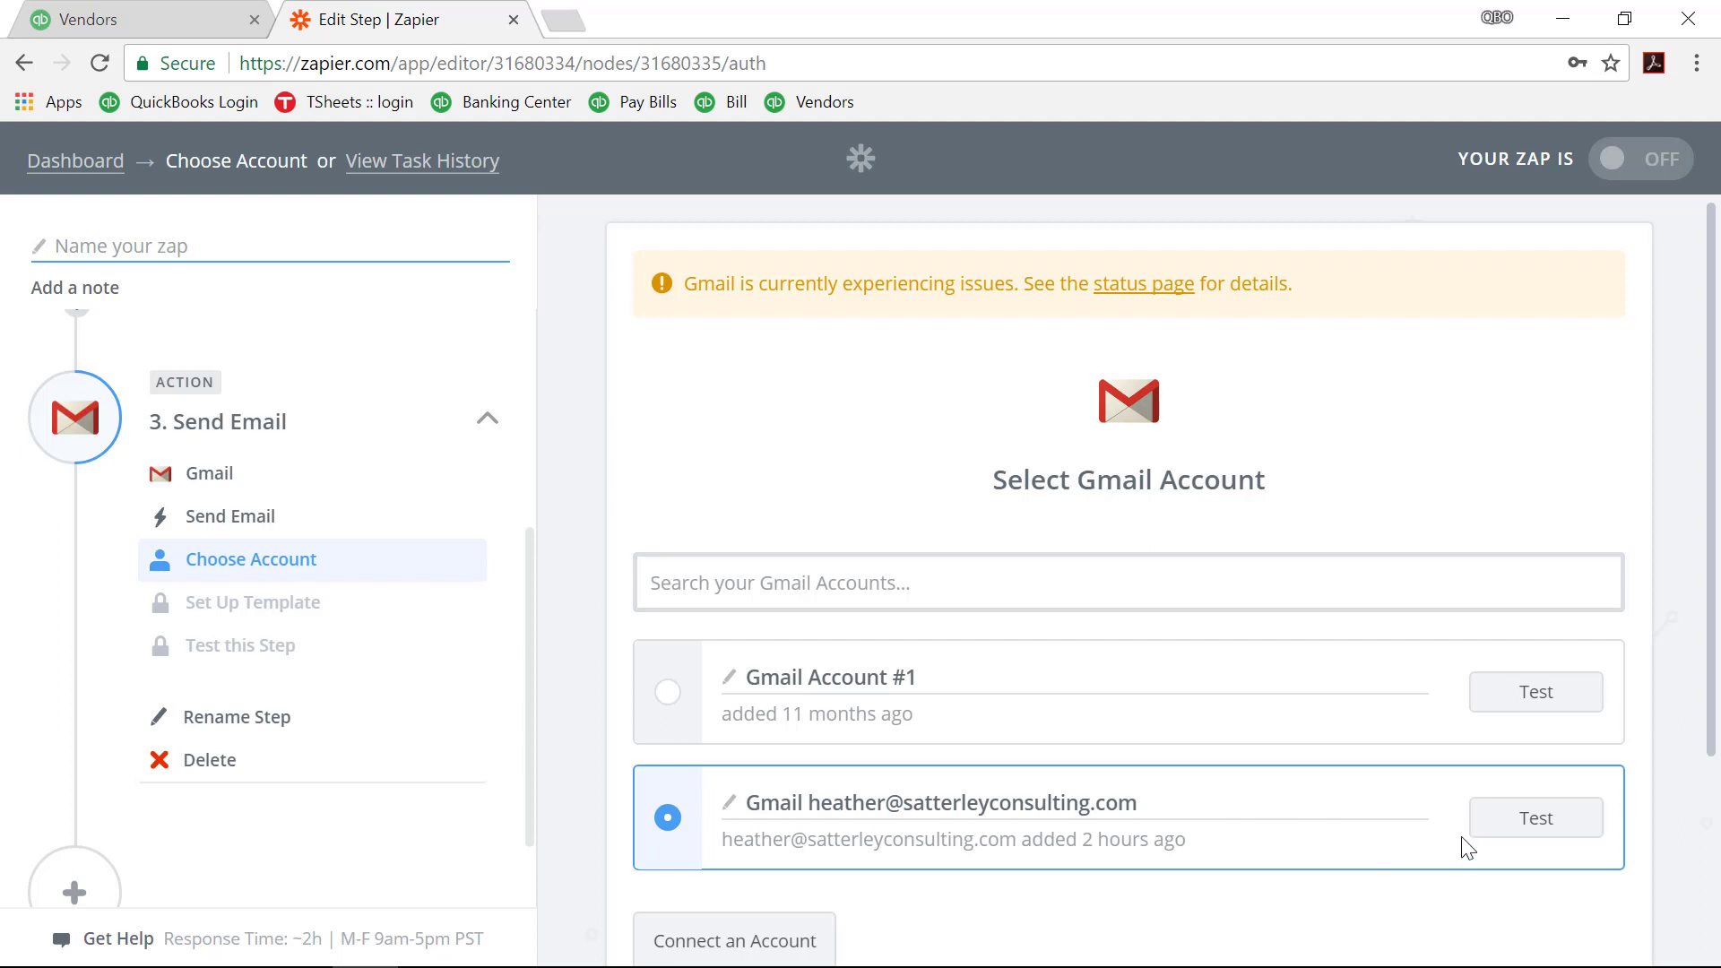
click(1486, 820)
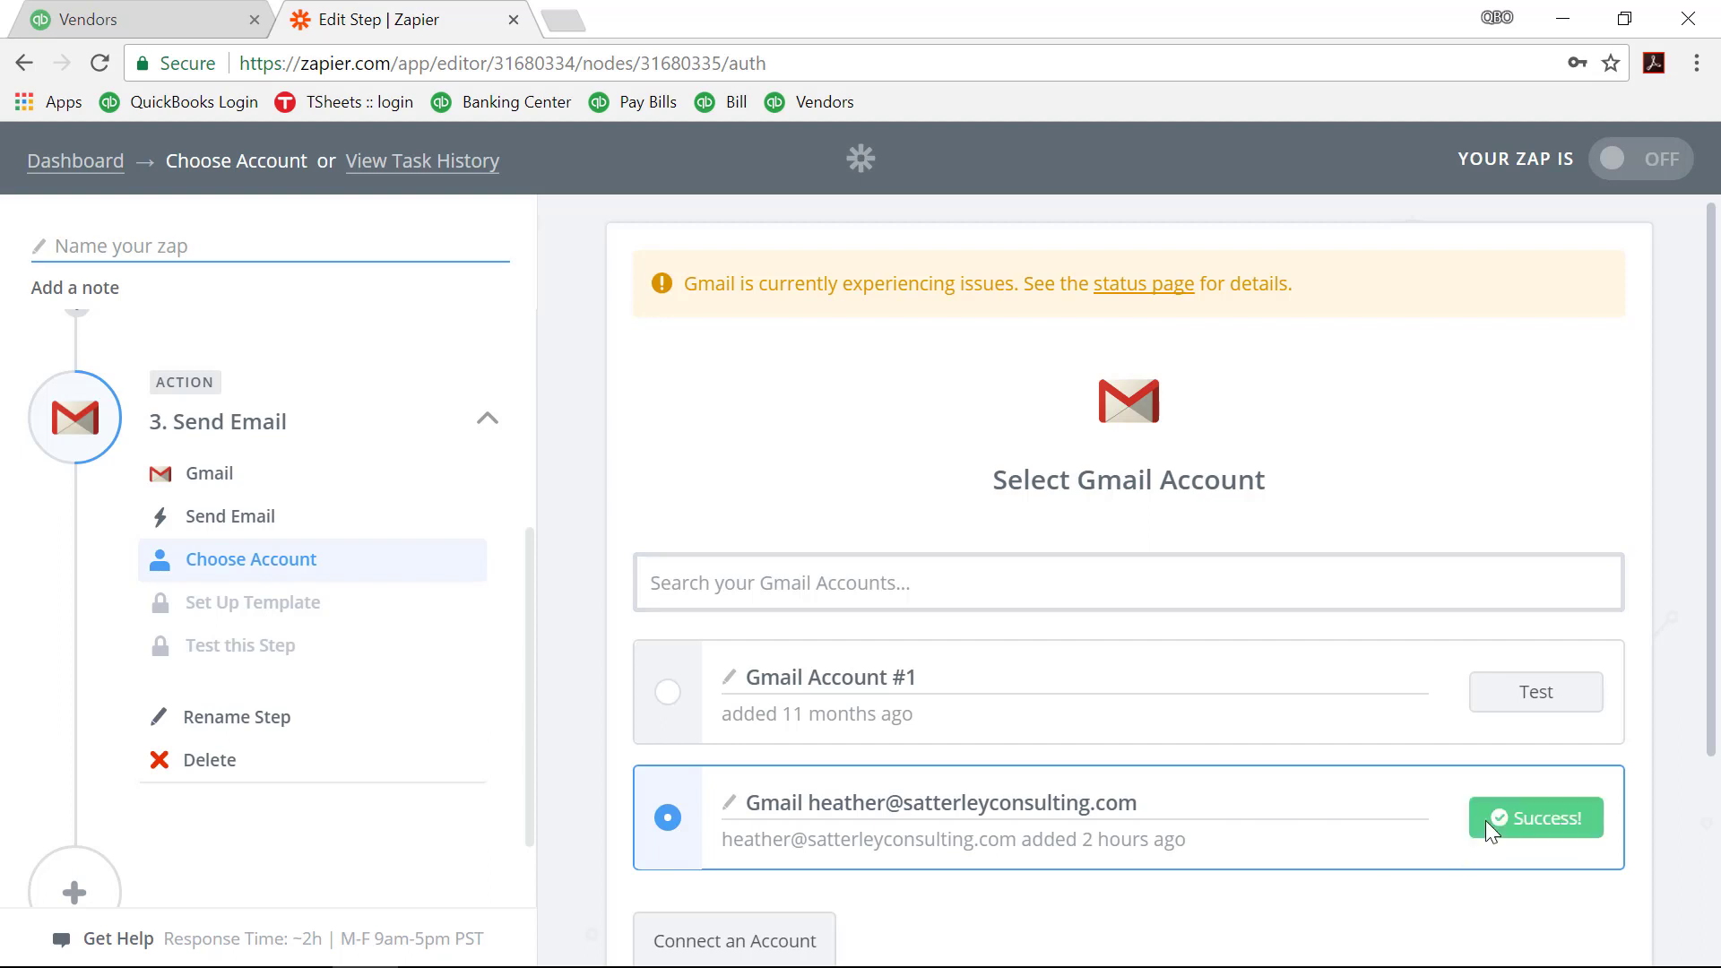
scroll(1202, 845, down, 1)
click(1560, 946)
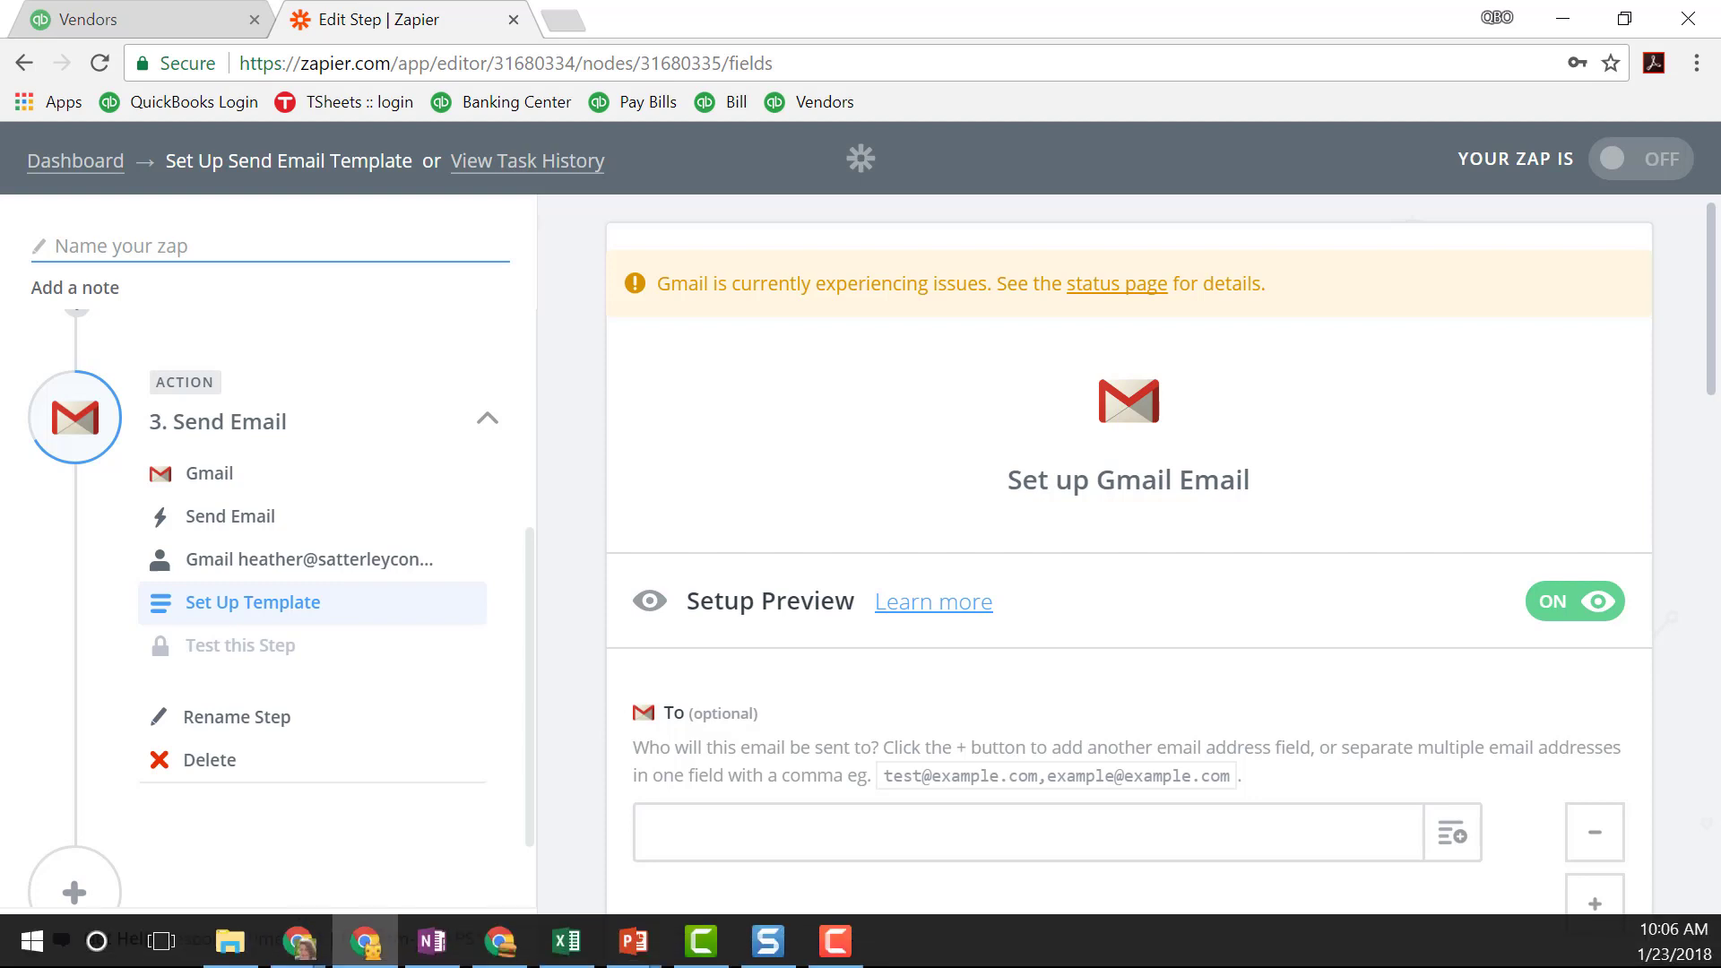
Step: Map the email's To field to the vendor's primary email from the New Vendor step
scroll(834, 721, down, 1)
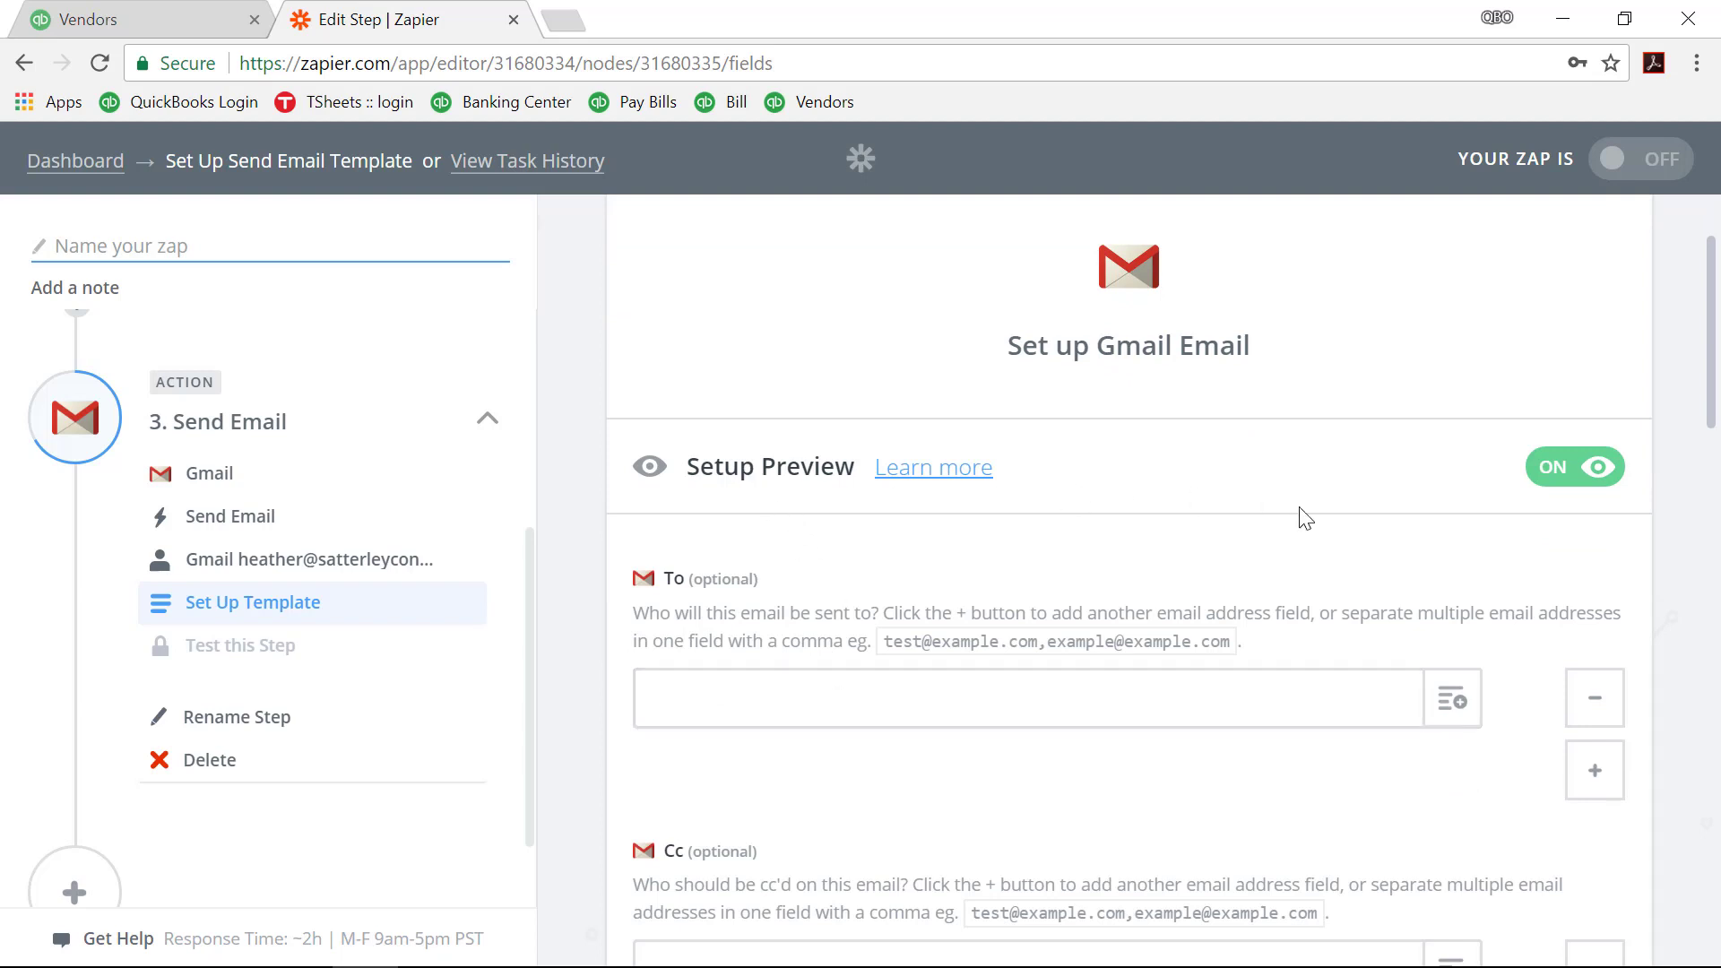
click(1555, 475)
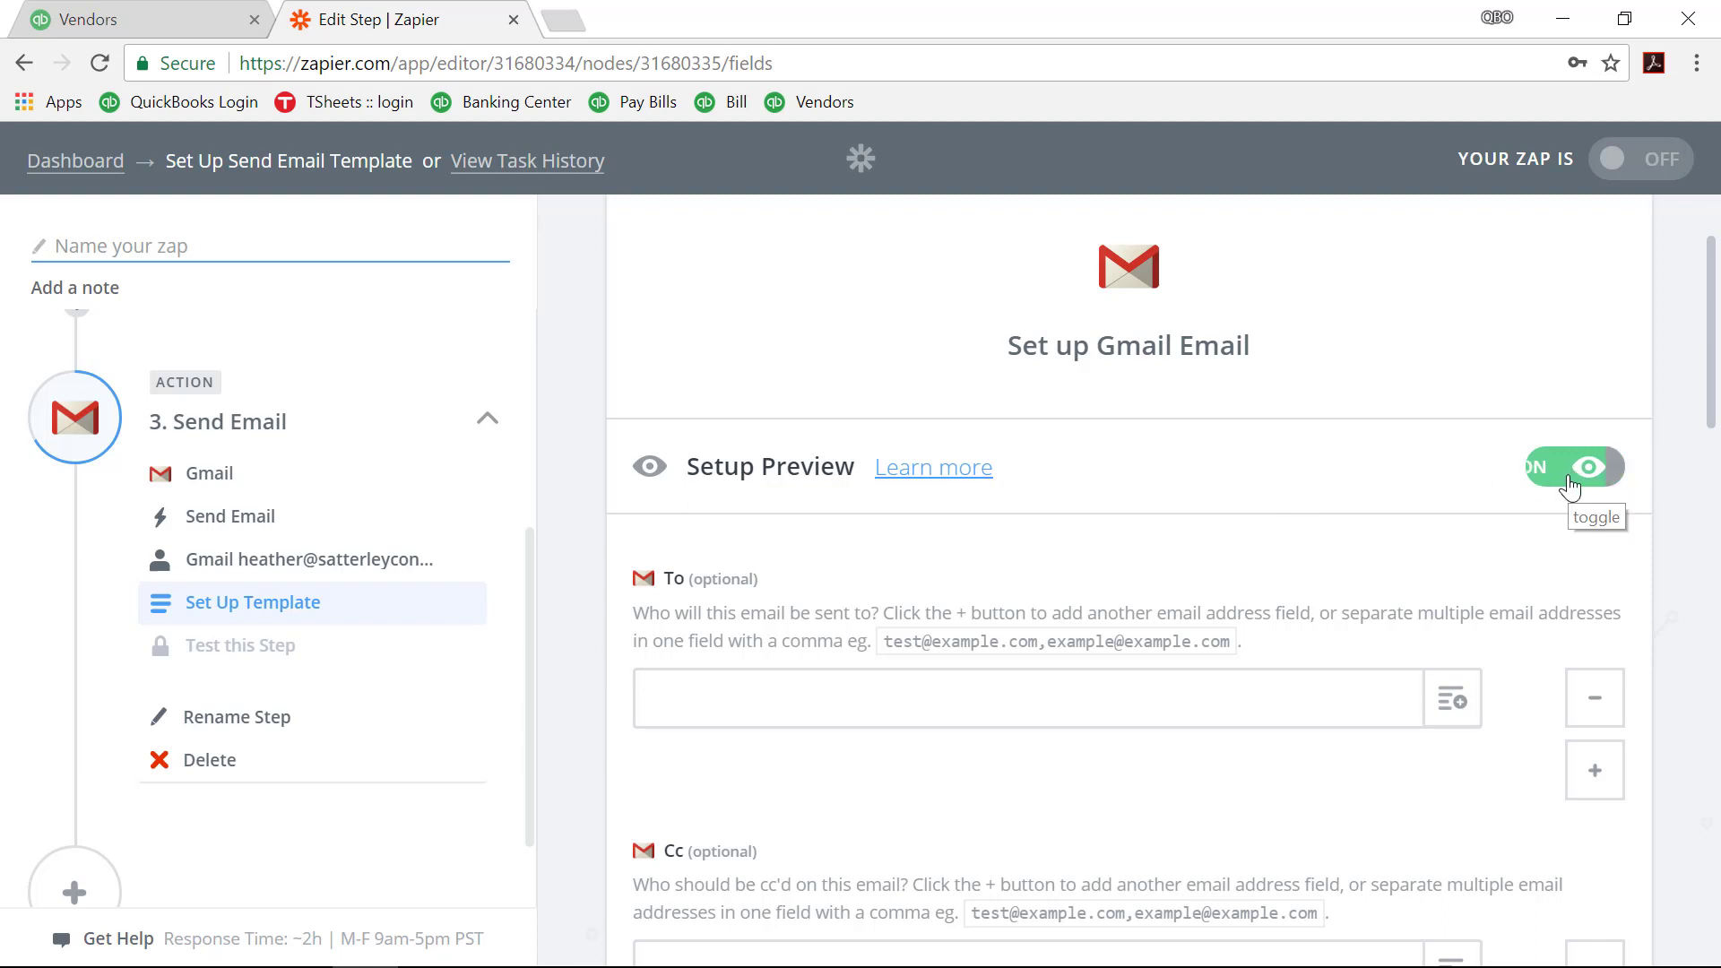
click(1571, 485)
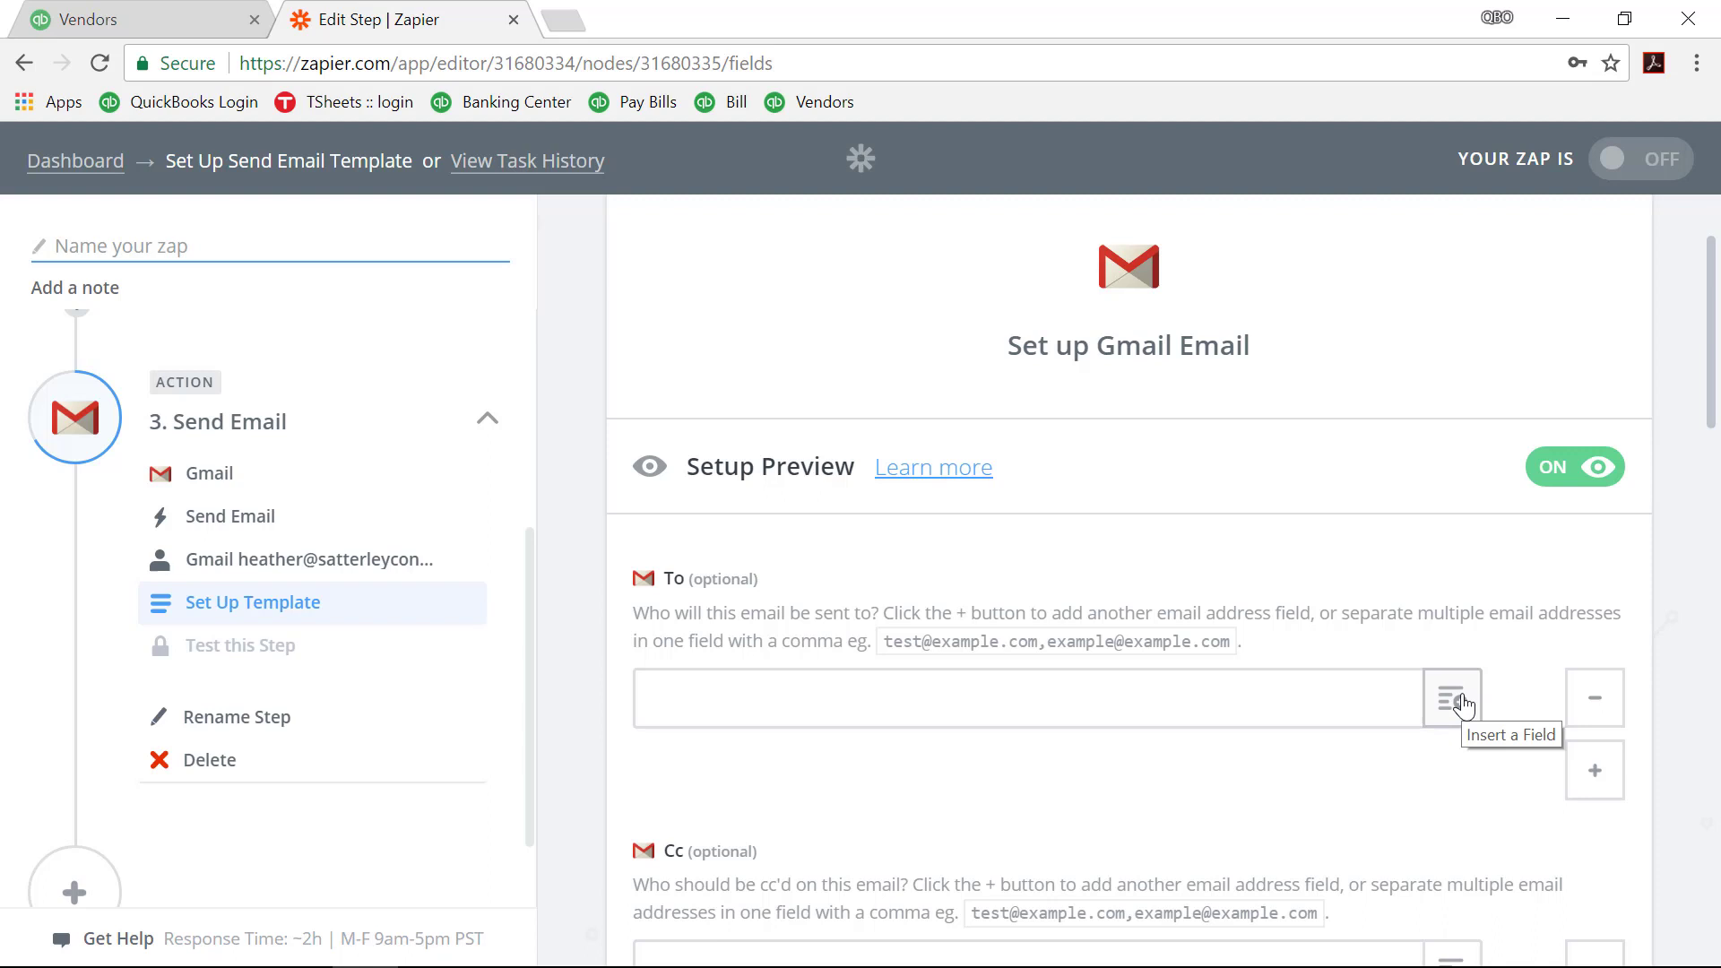
click(1452, 700)
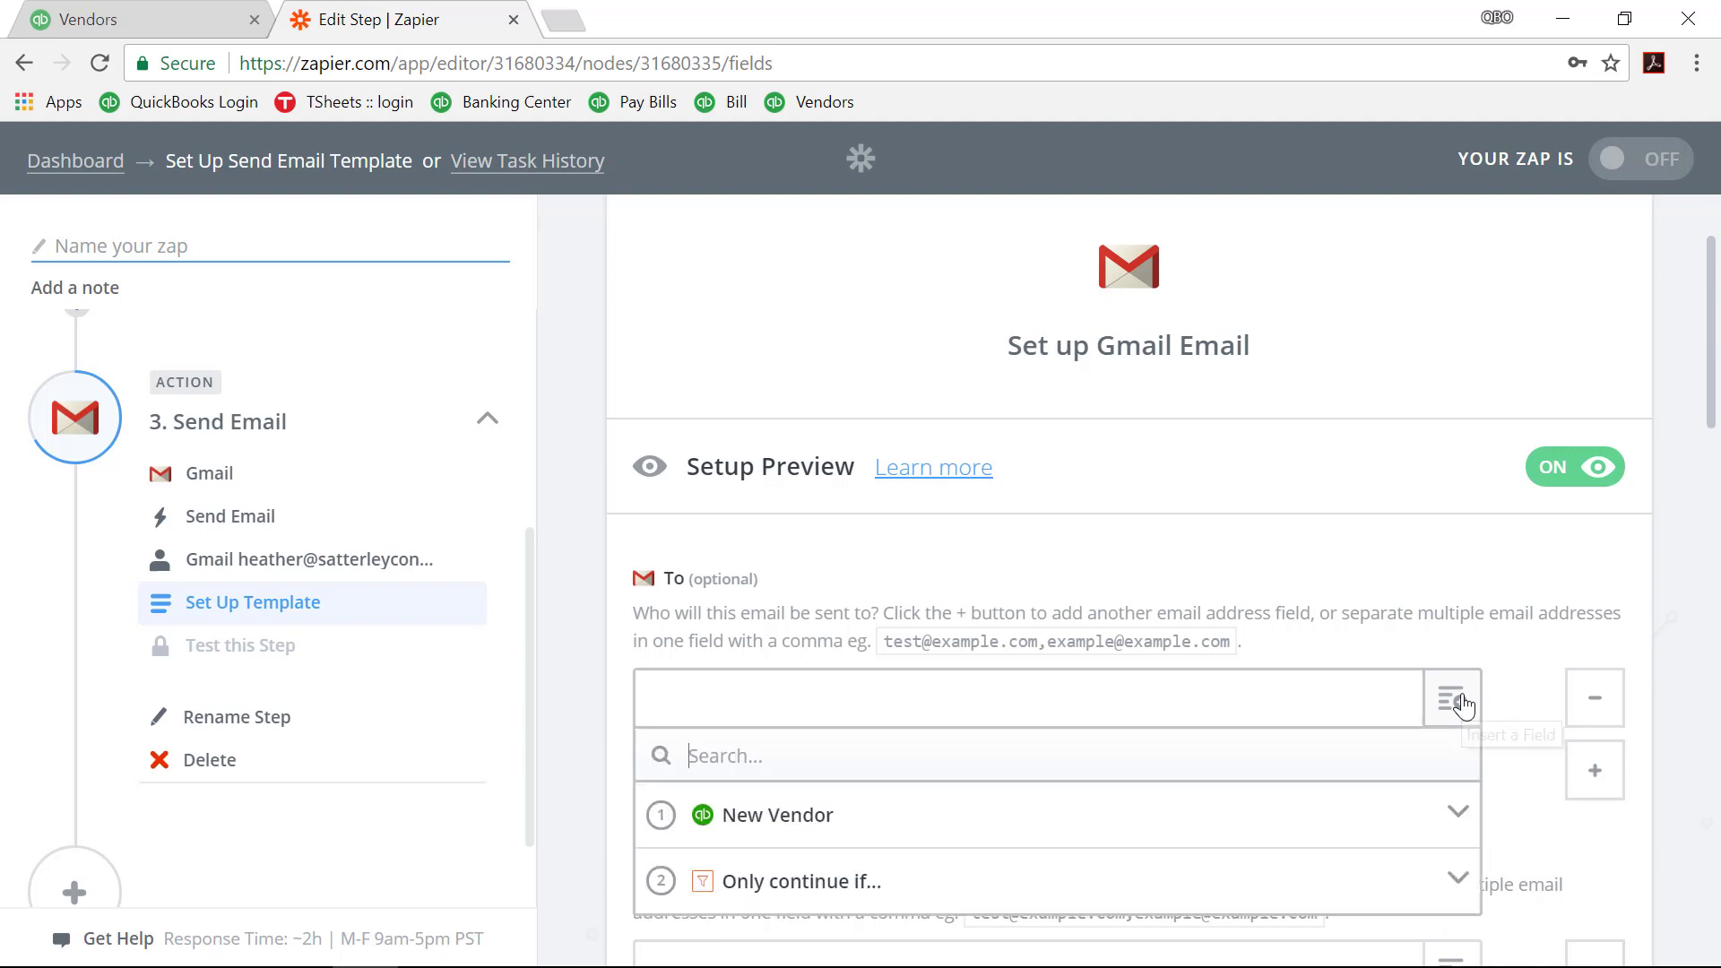
scroll(1352, 701, down, 2)
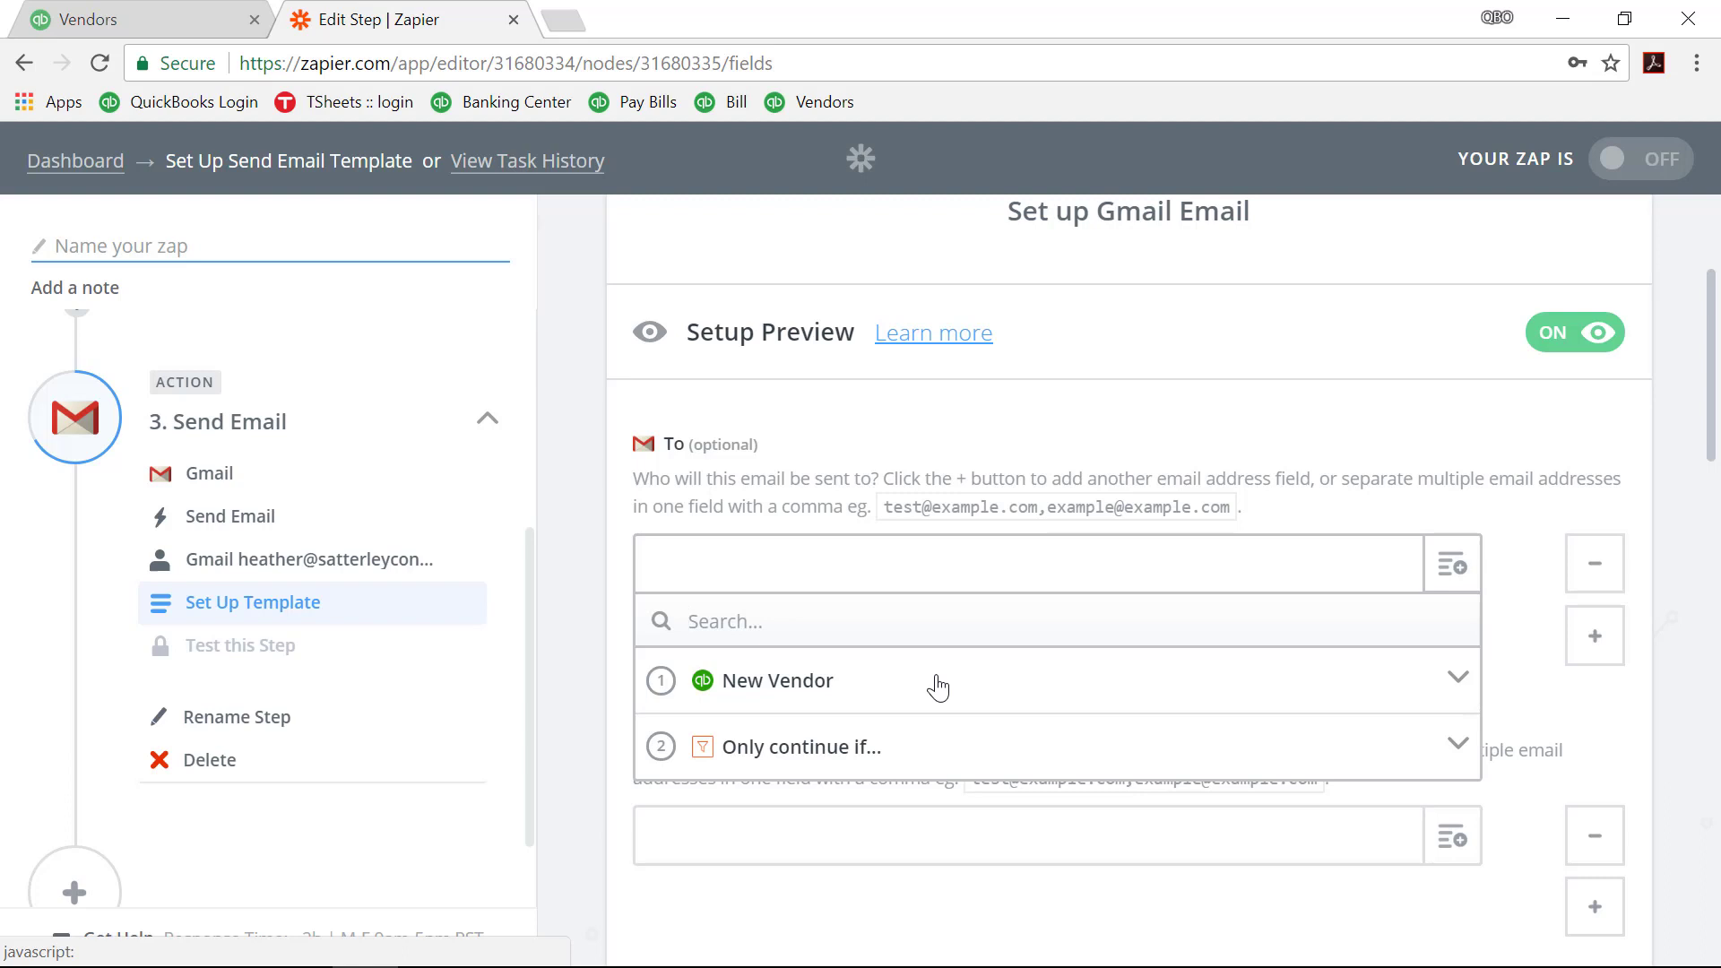
click(939, 688)
scroll(935, 685, down, 2)
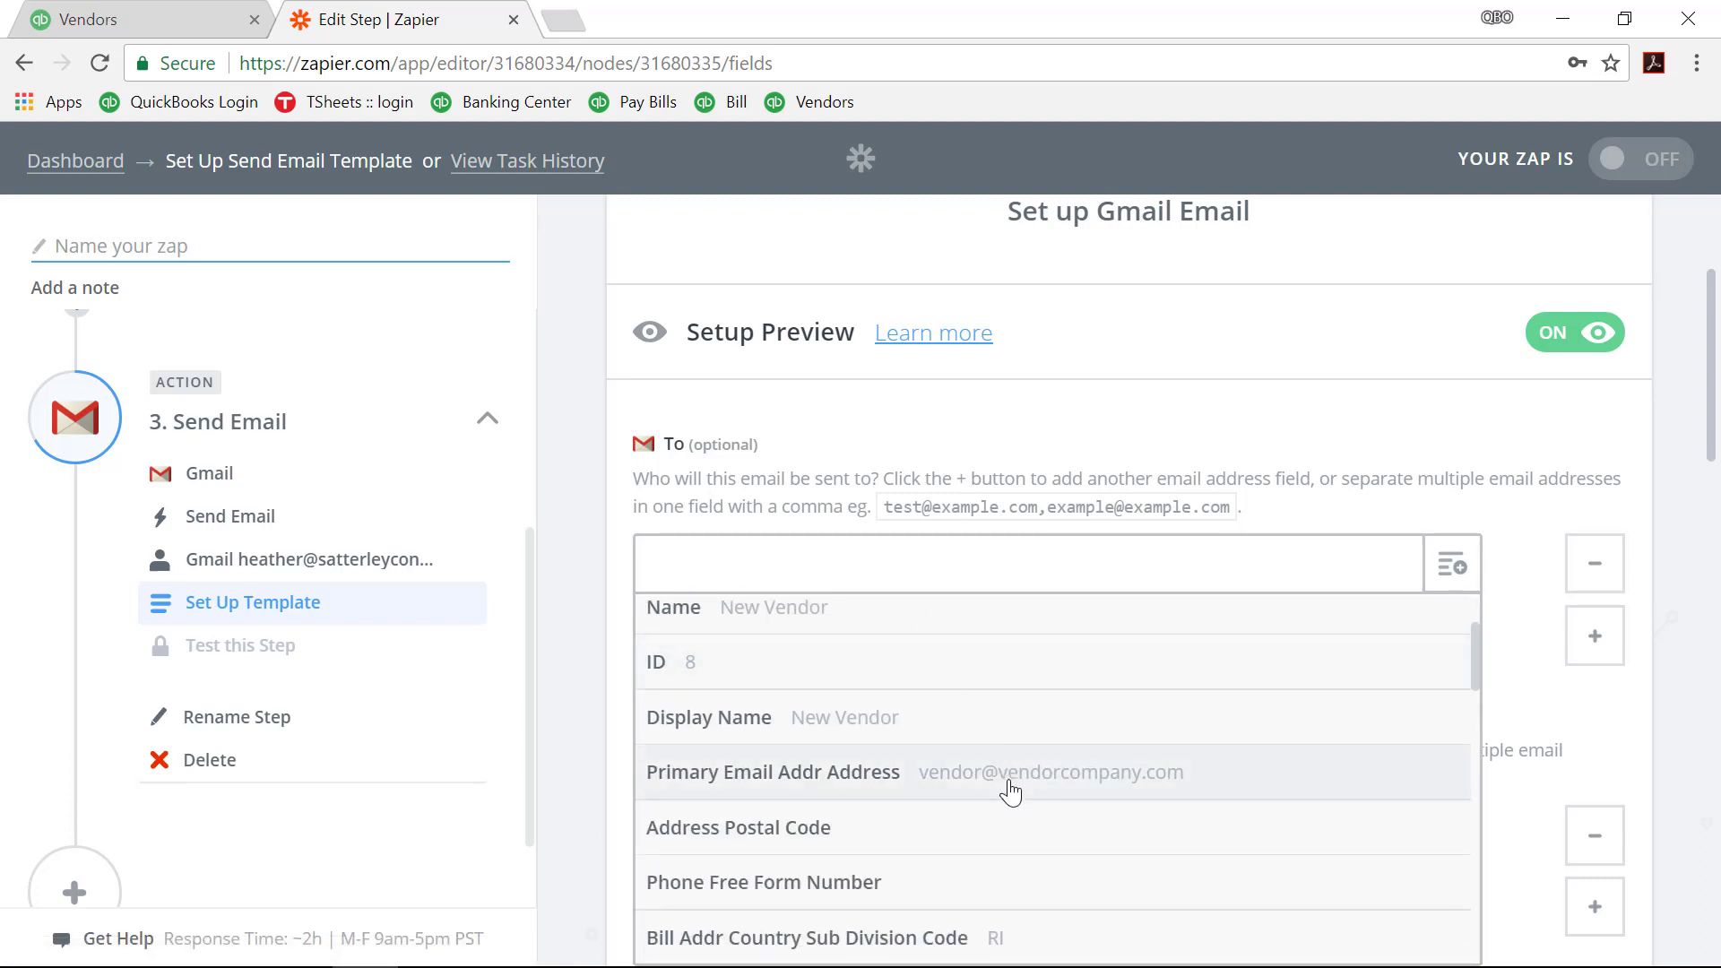
click(1010, 793)
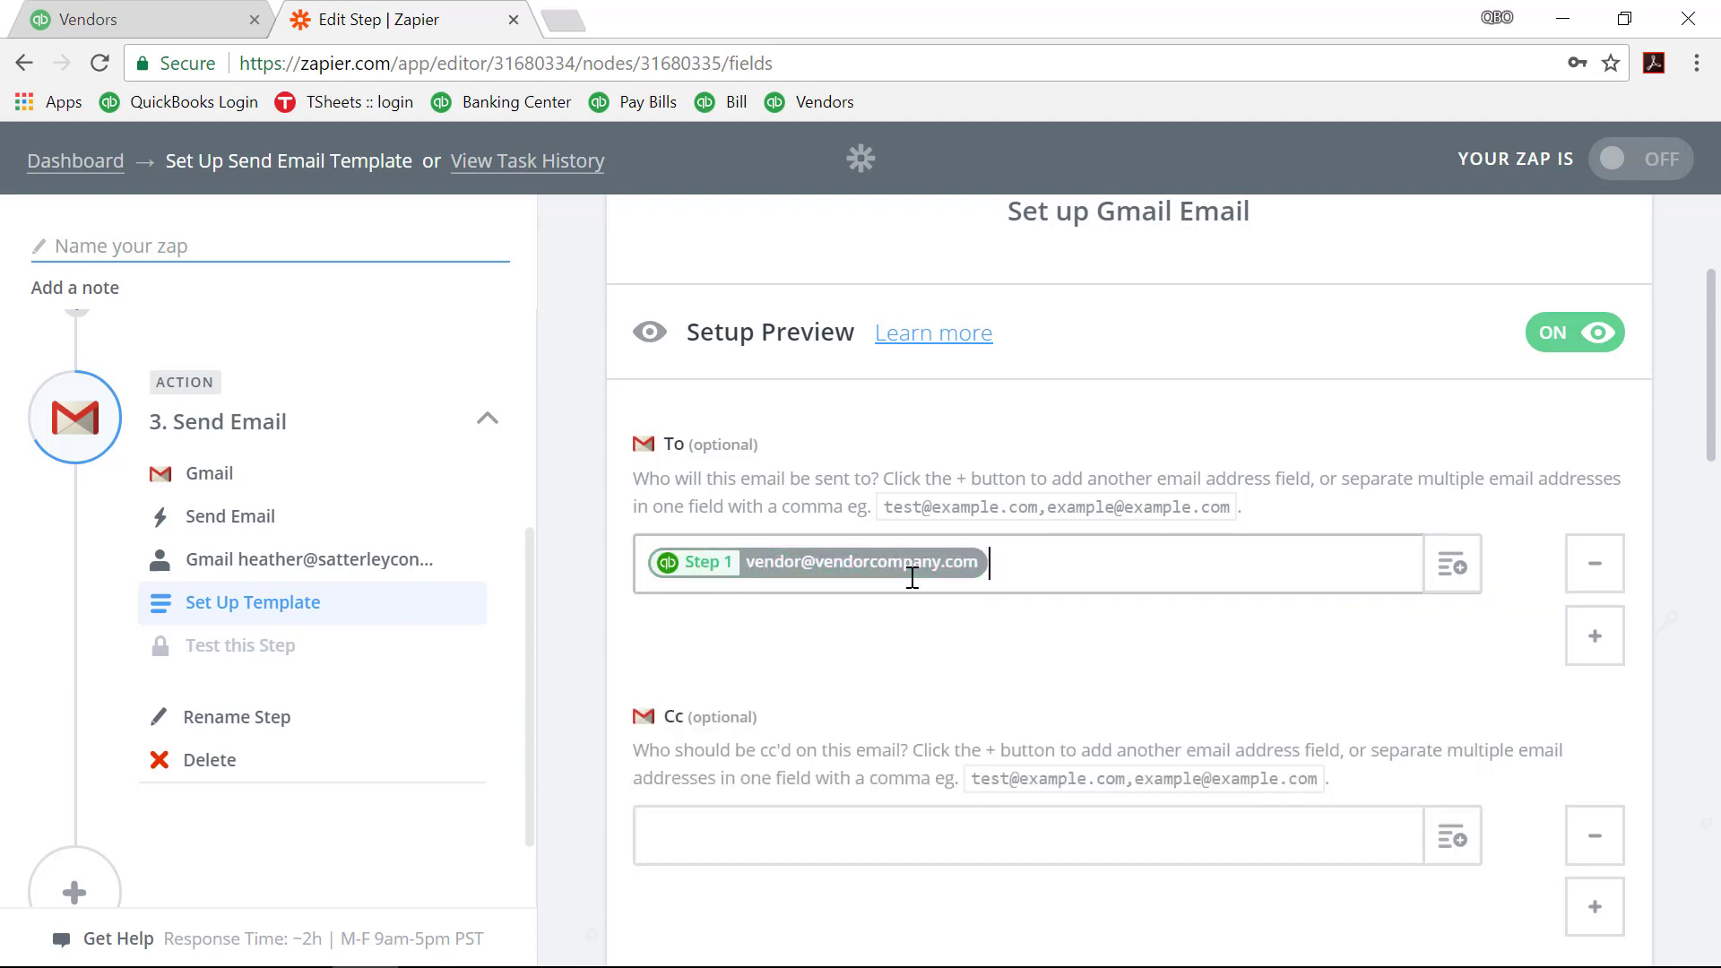
Step: Enter the sender's own email address in the Cc field
scroll(912, 578, down, 3)
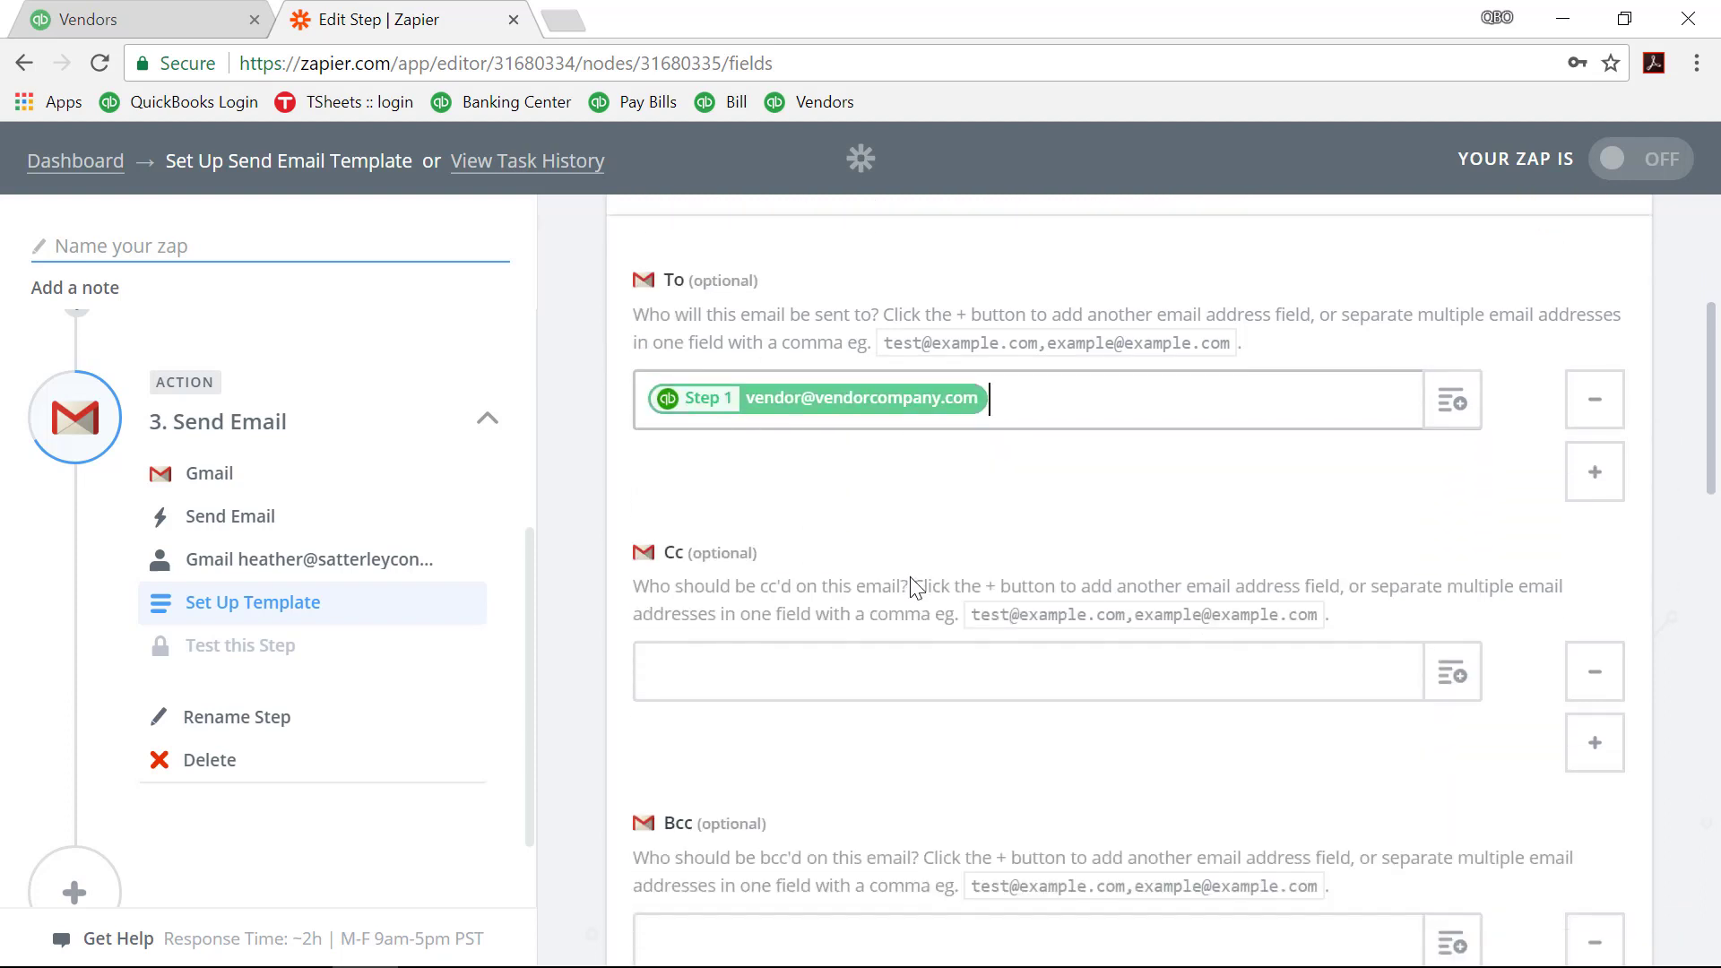
click(912, 578)
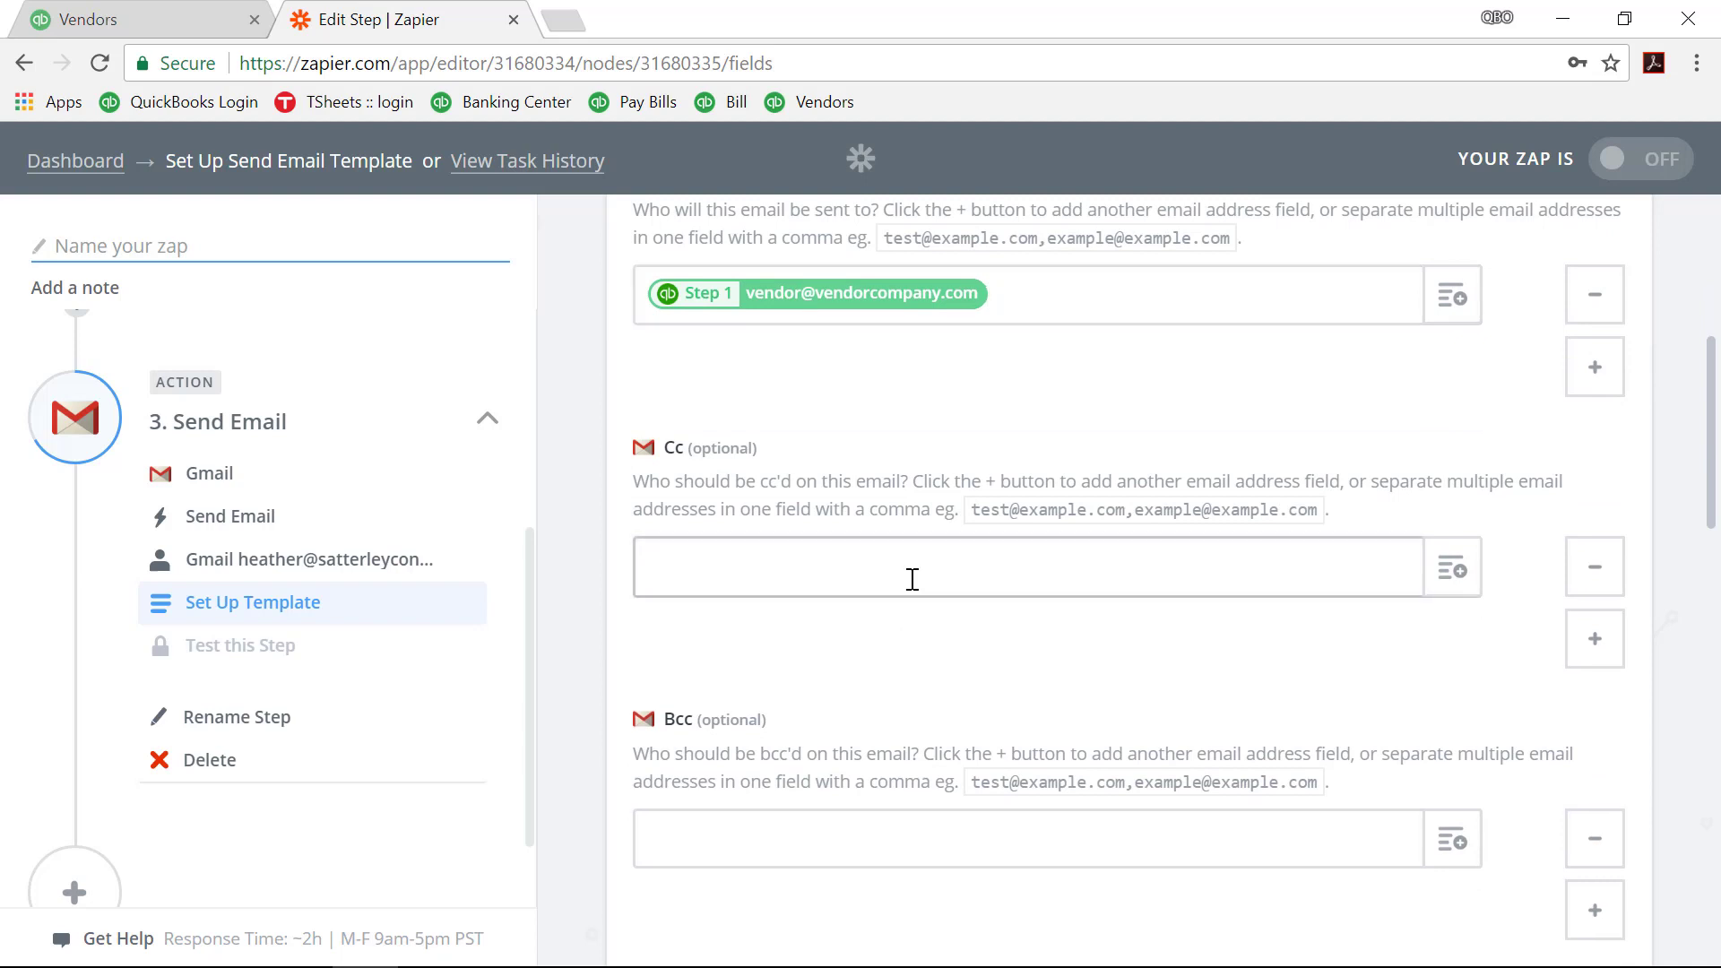
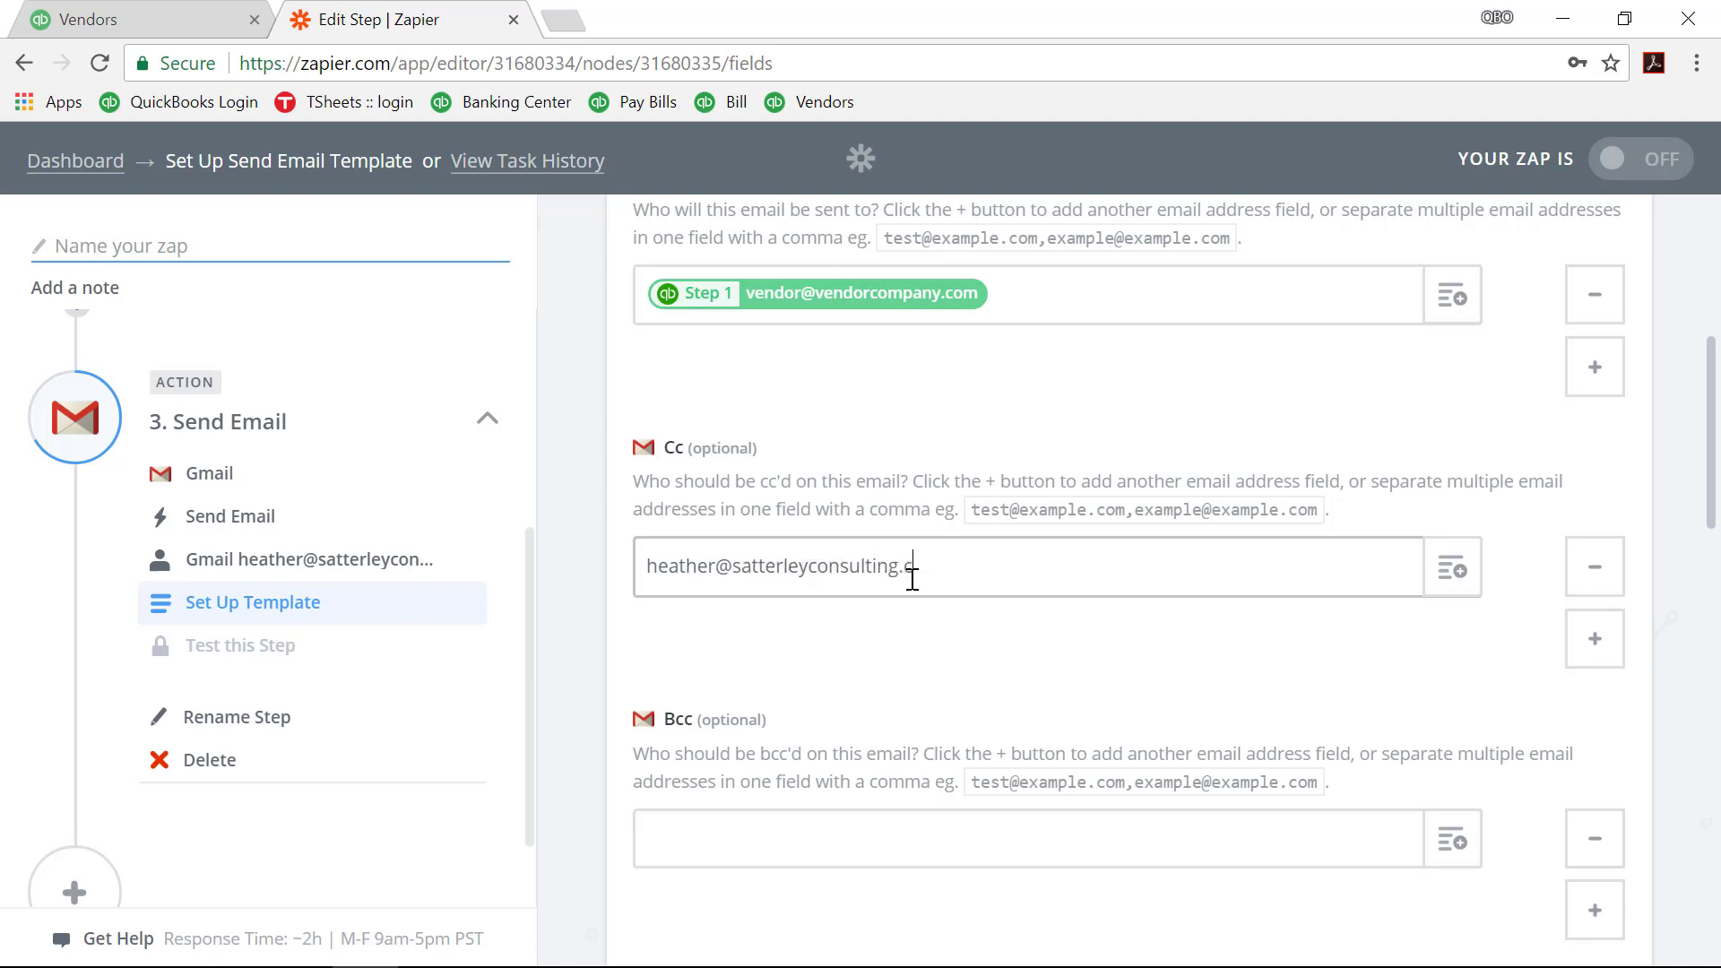
scroll(933, 610, down, 3)
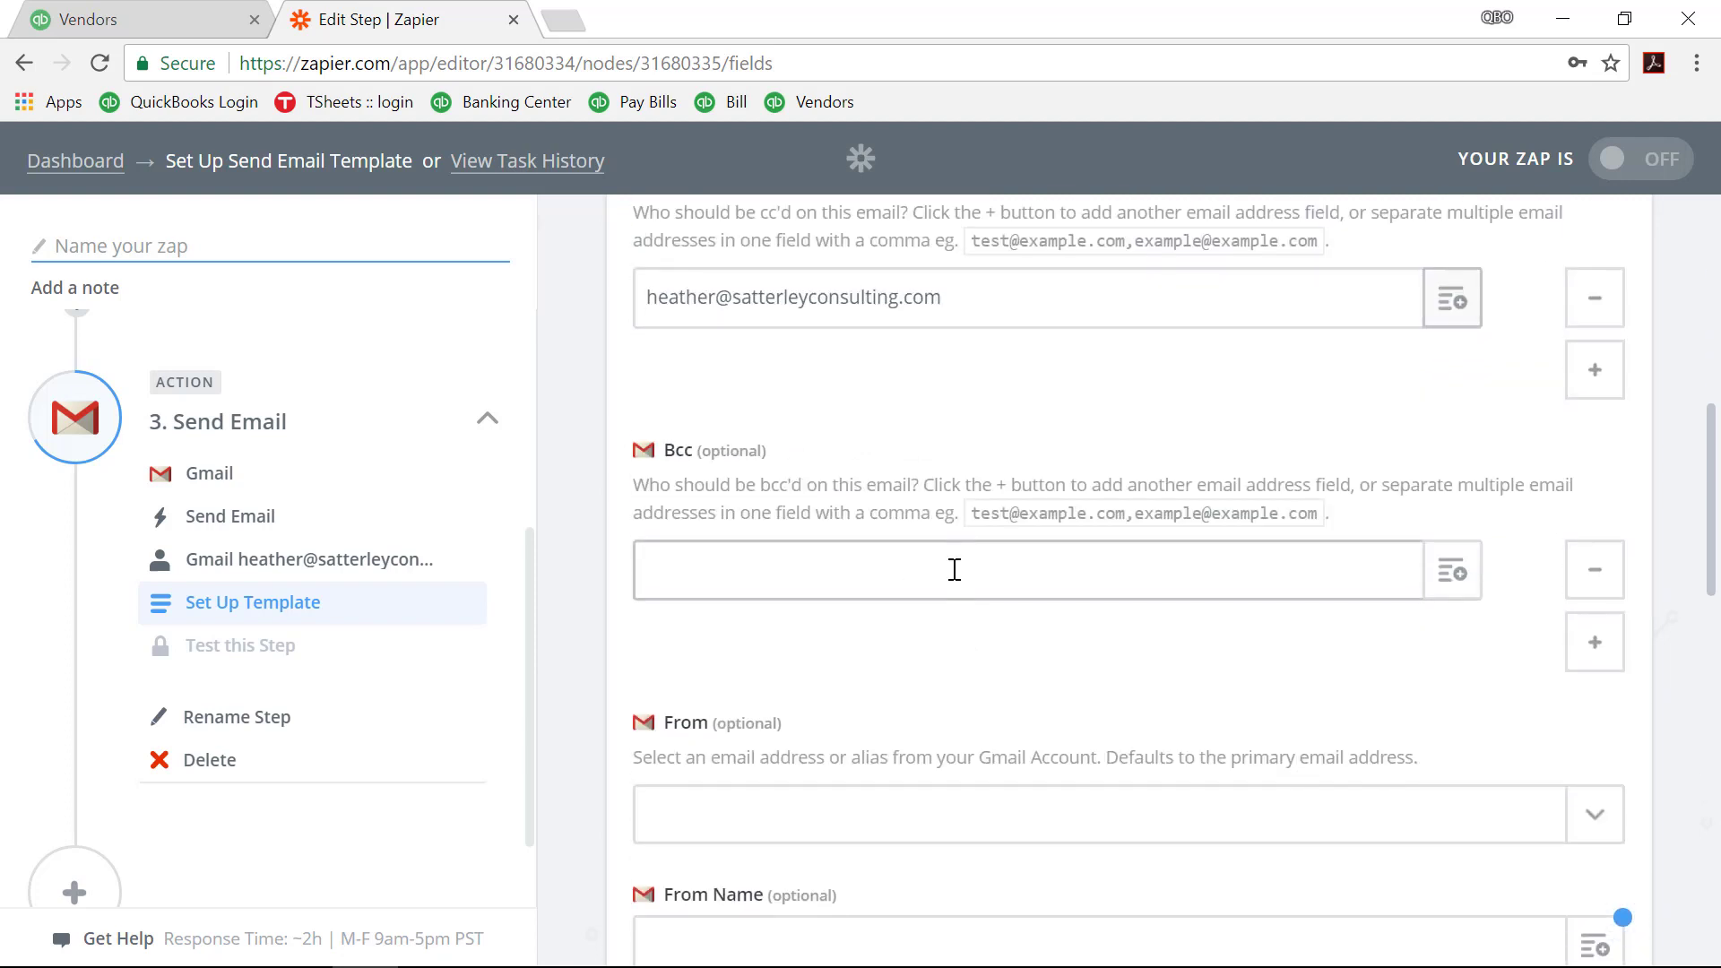
Step: Send from the connected Gmail address, with the sender's full name as From Name
scroll(866, 798, down, 2)
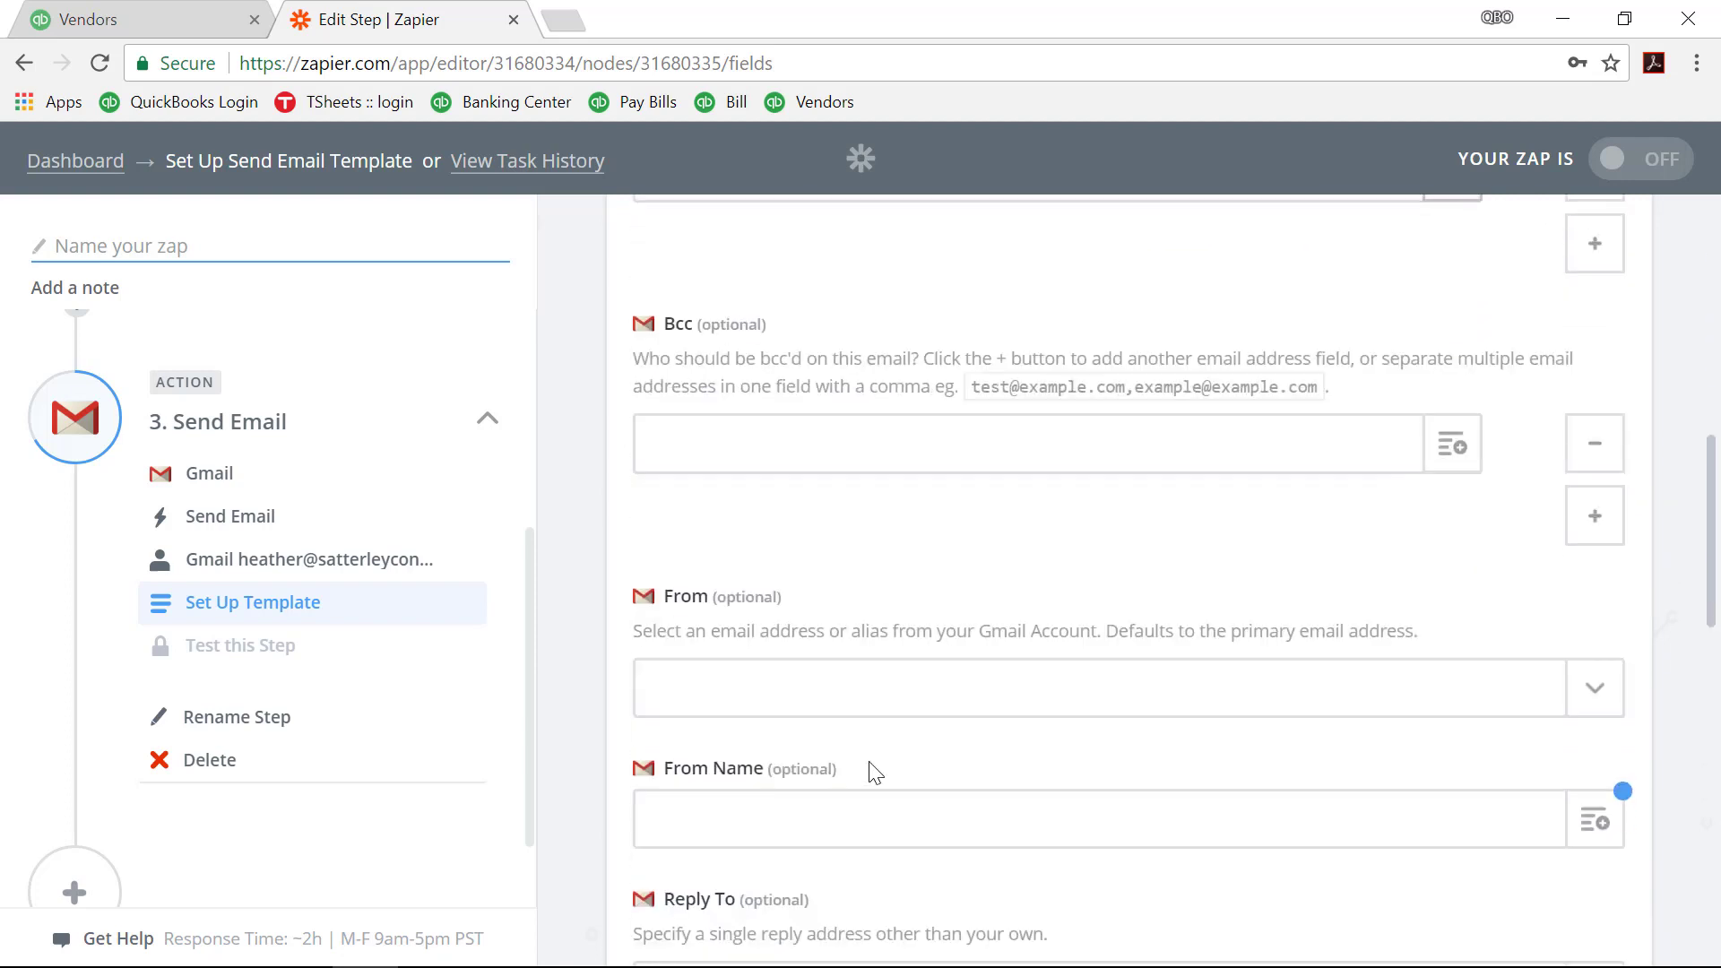
click(878, 692)
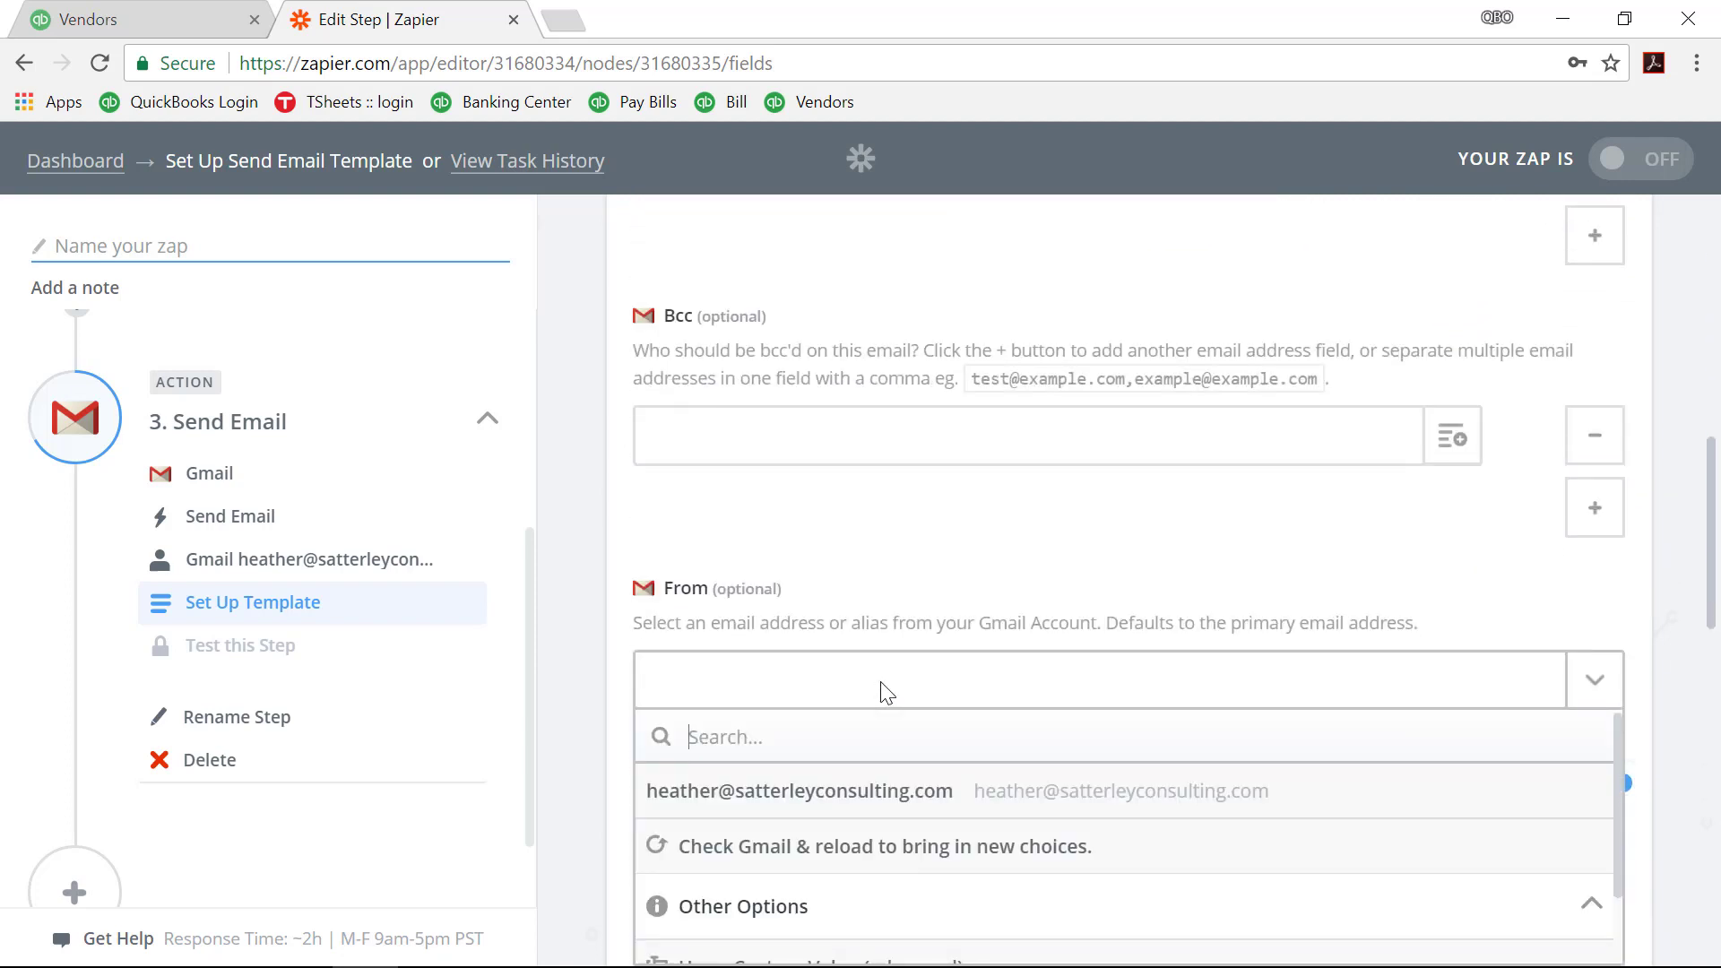
click(883, 792)
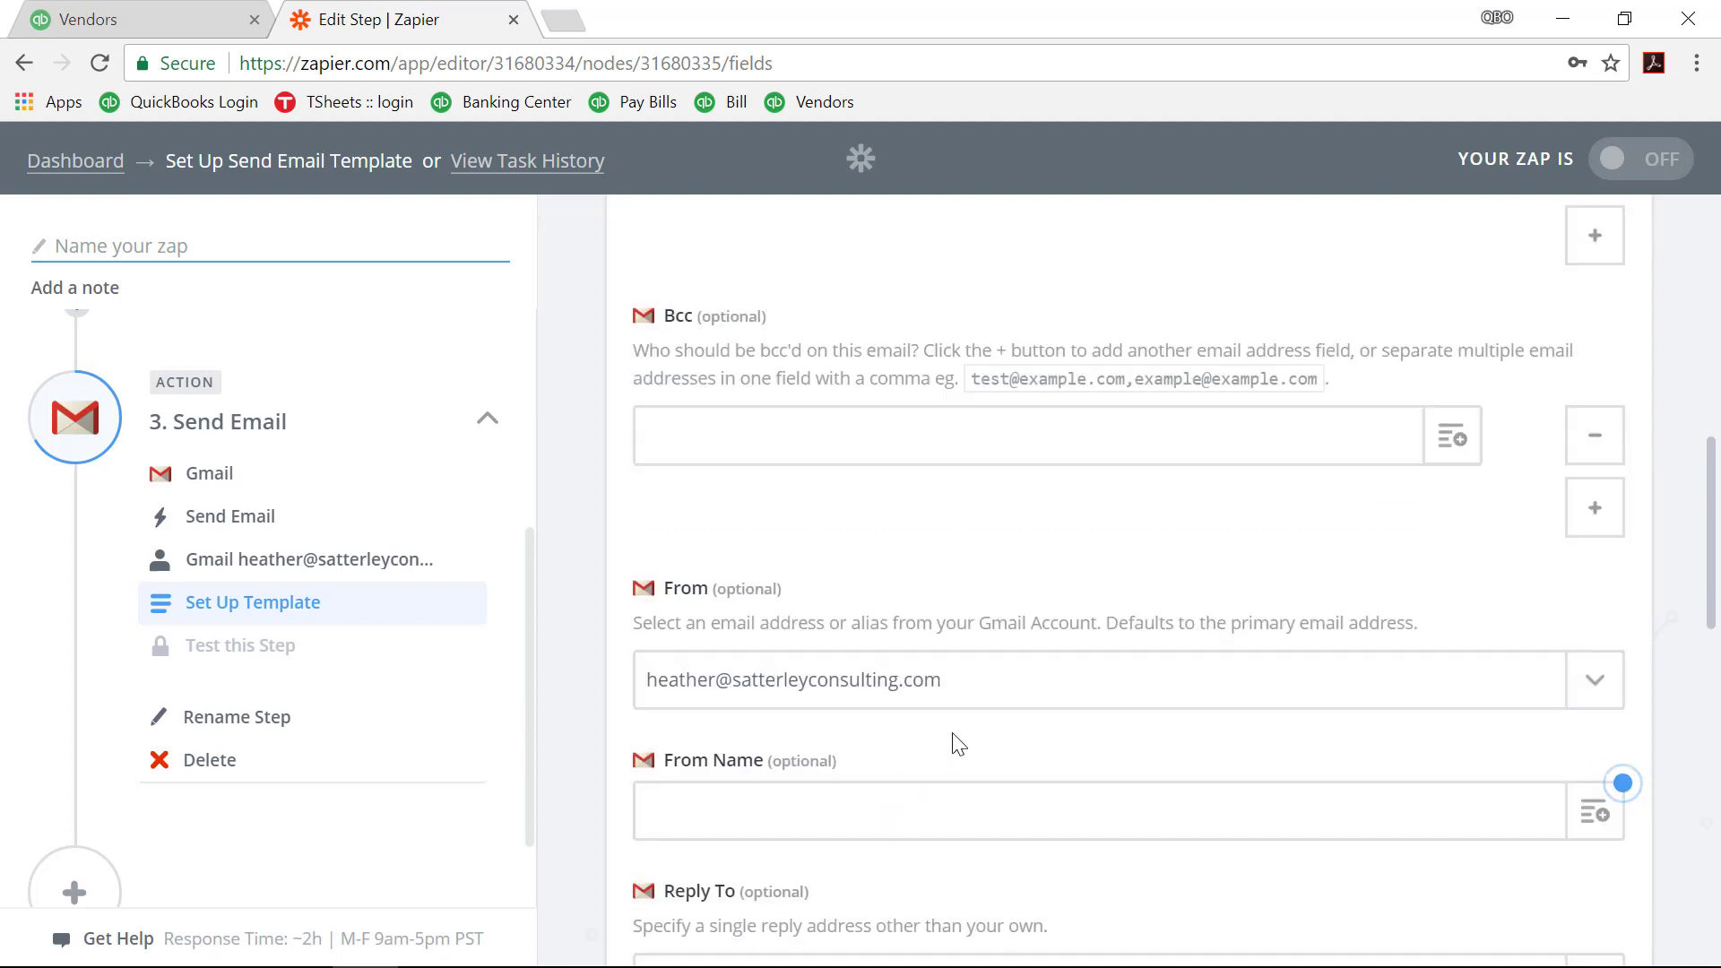
scroll(958, 744, down, 2)
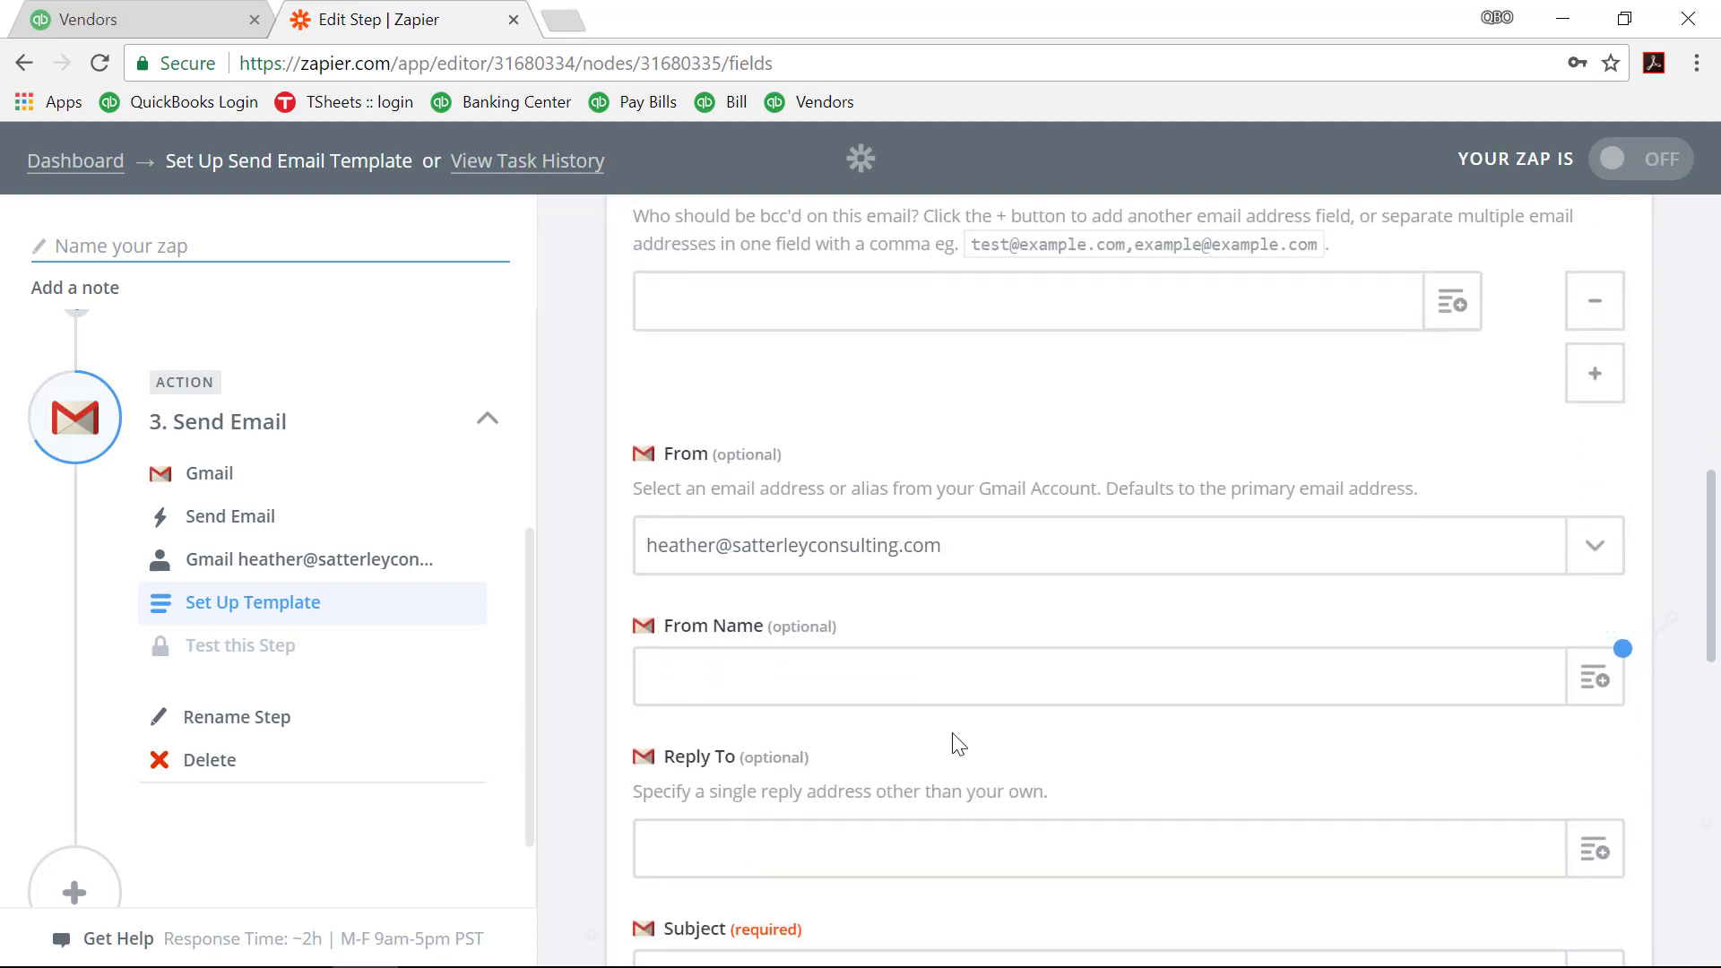
click(950, 683)
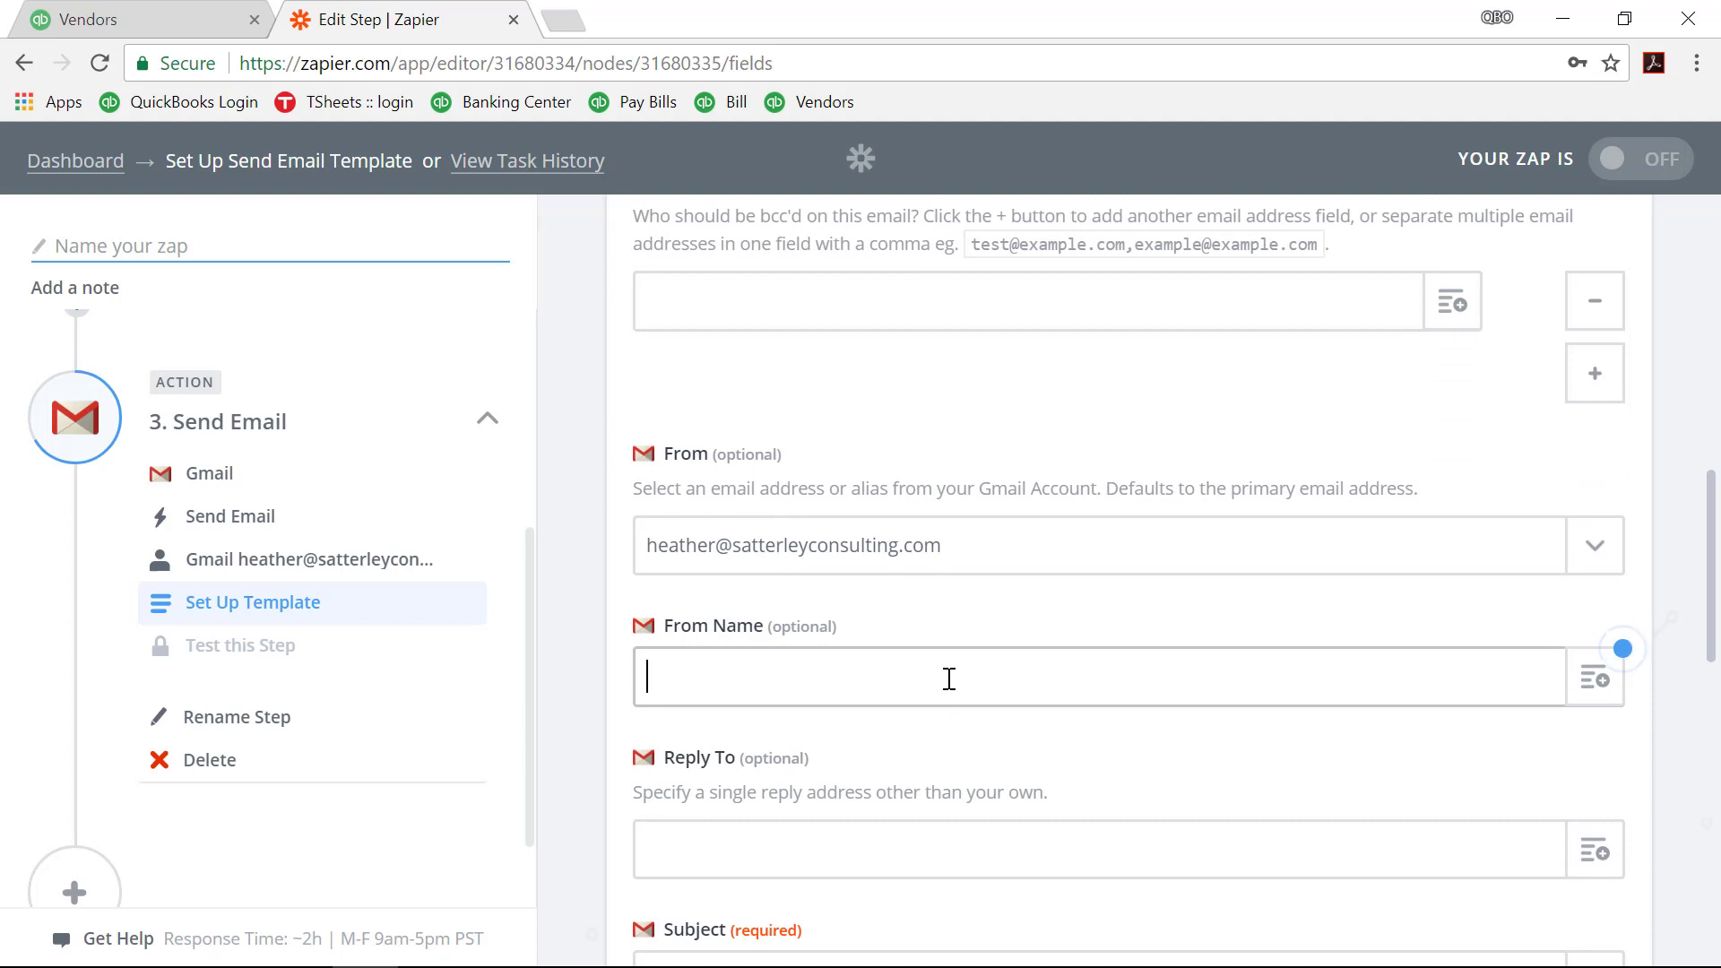
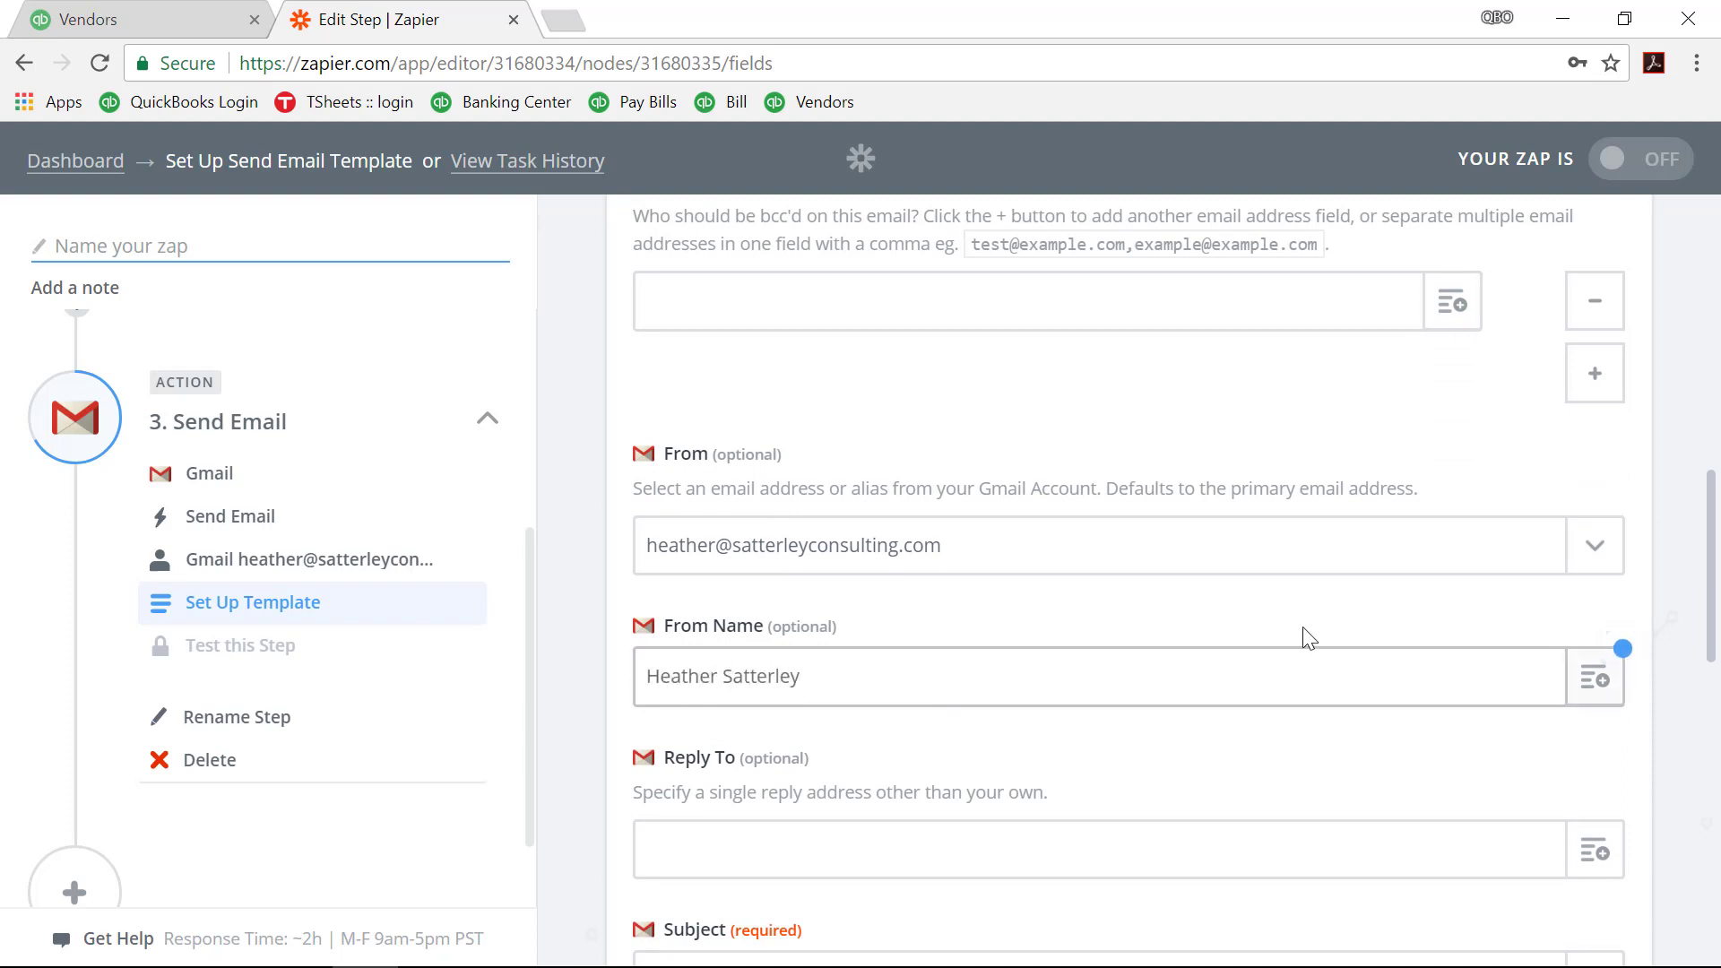
click(1594, 679)
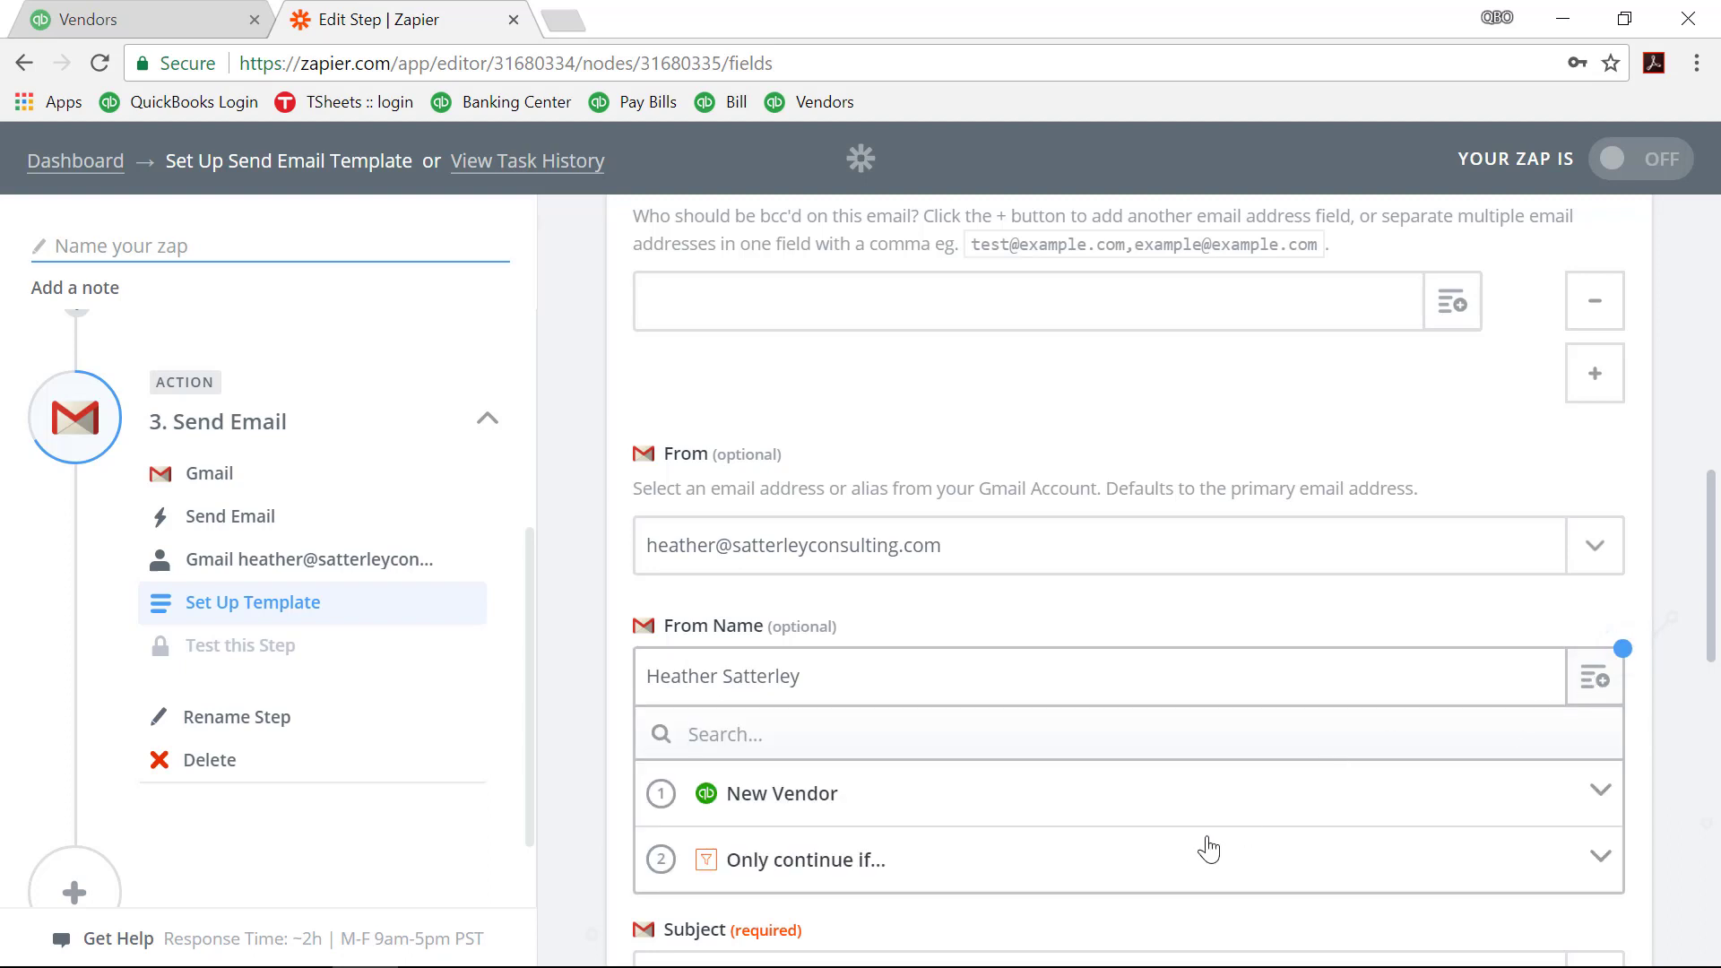
click(1356, 664)
Step: Set the email subject to 'Please upload a completed Form W-9'
scroll(1242, 752, down, 2)
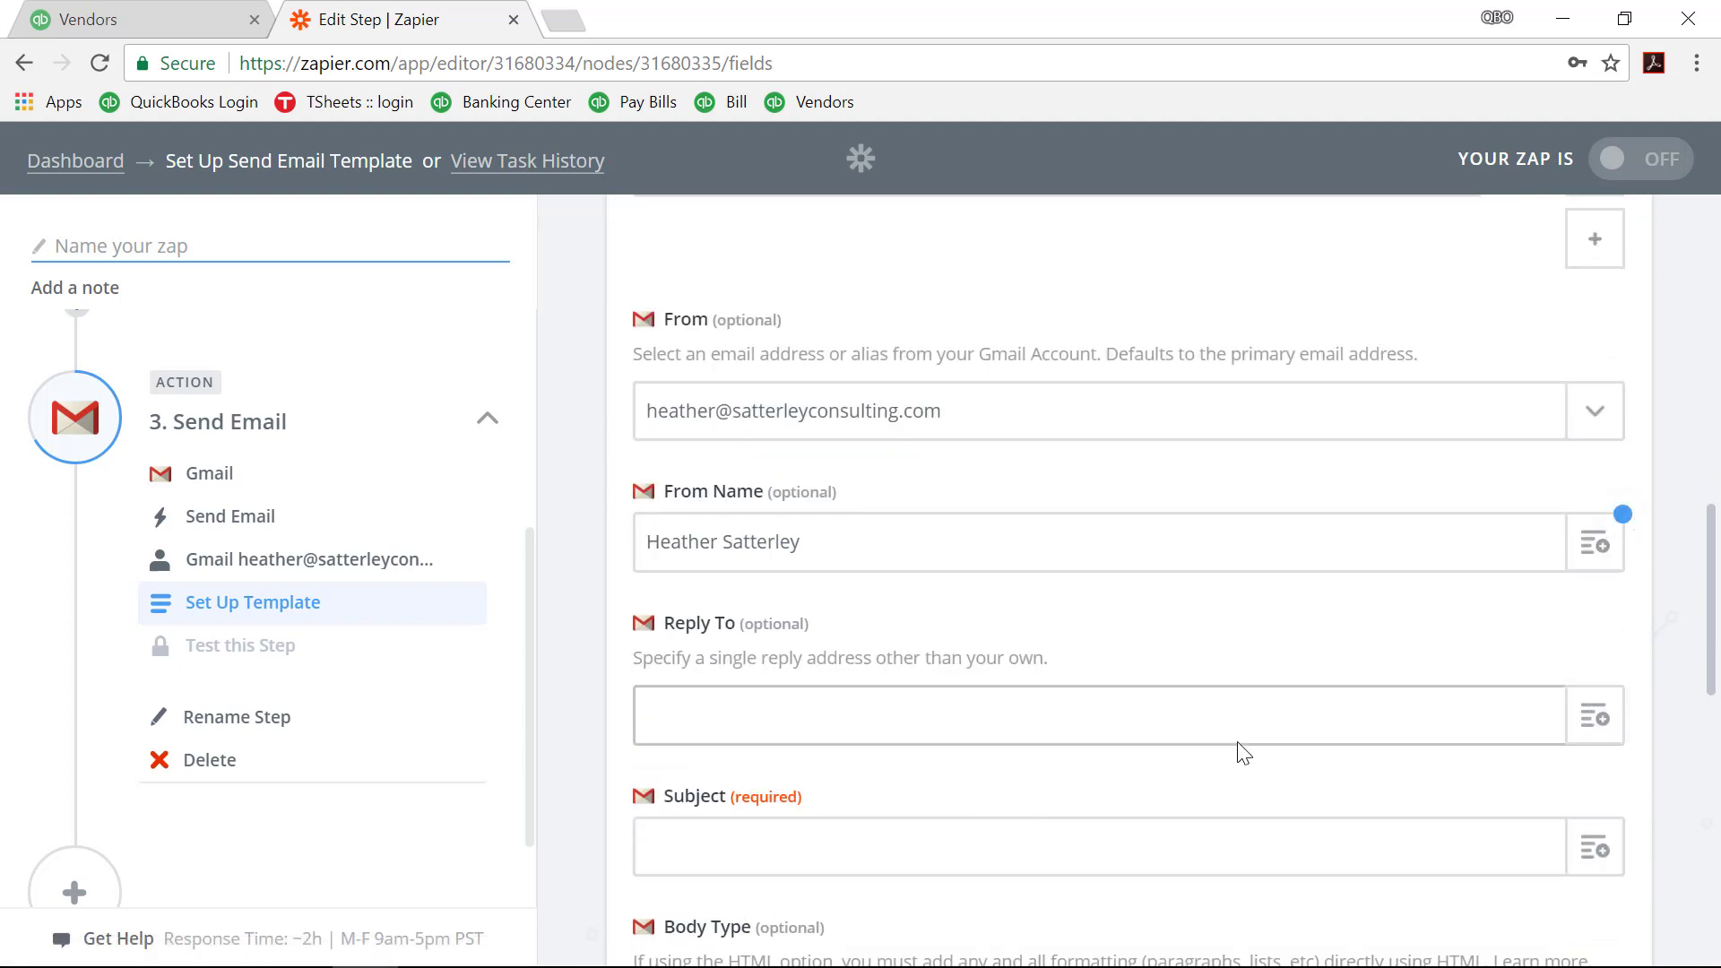
scroll(1241, 751, down, 4)
click(1082, 588)
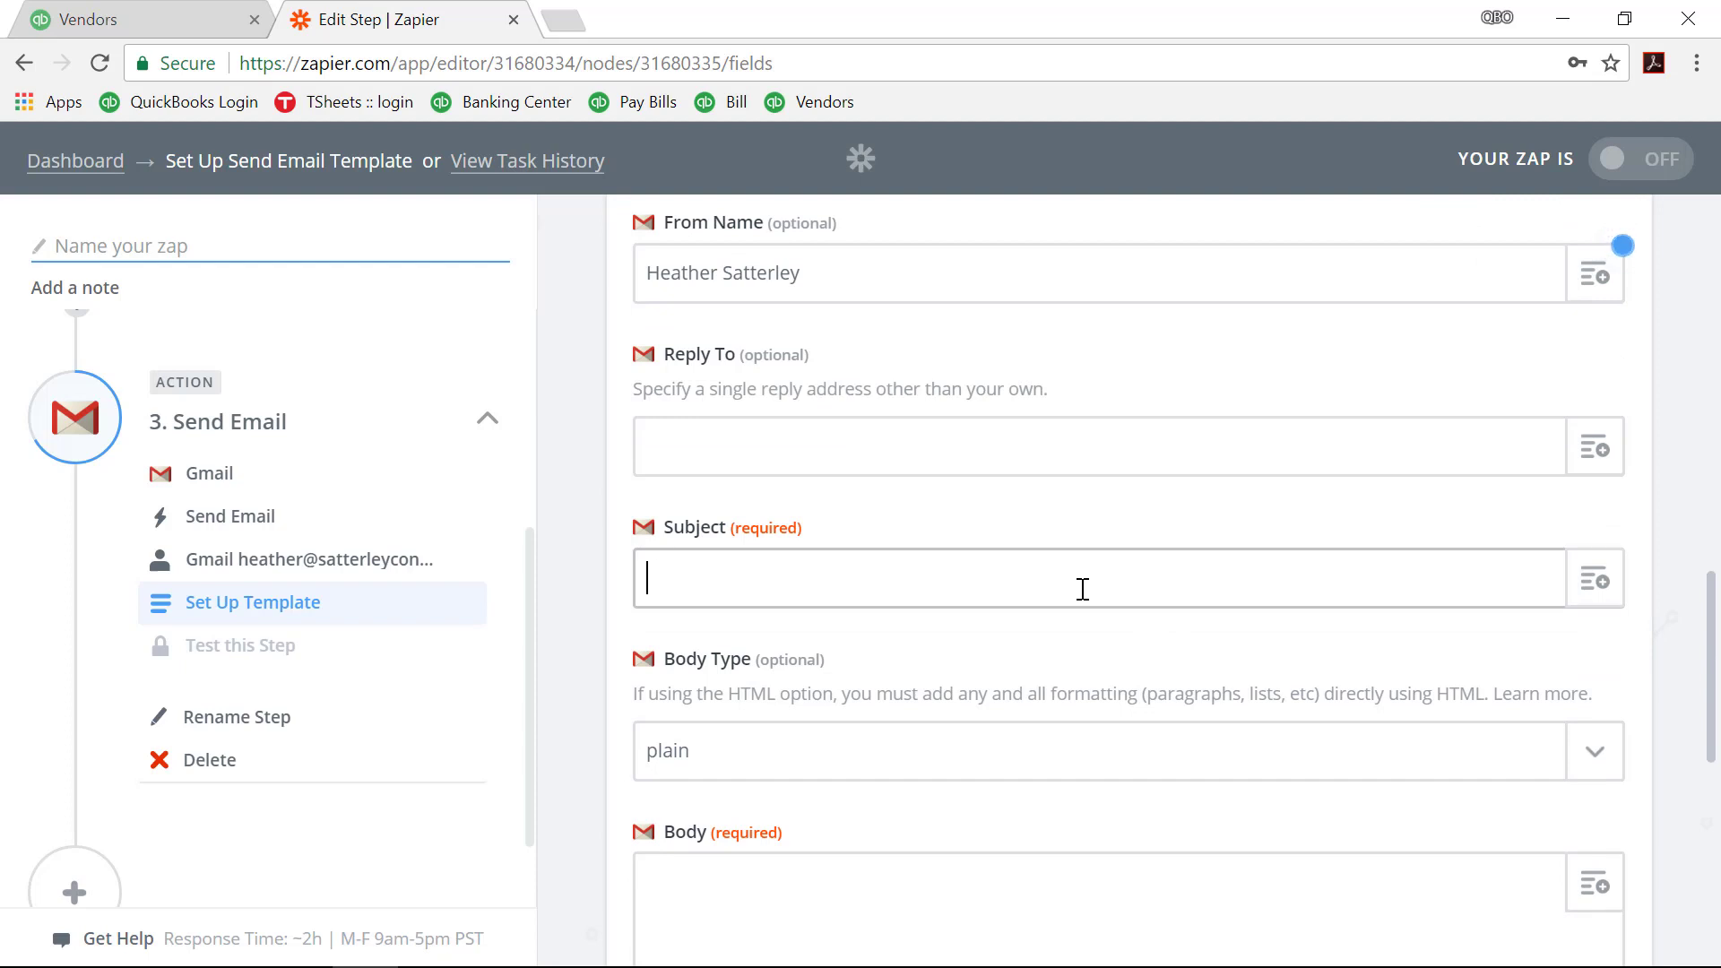
text(Please upload a co)
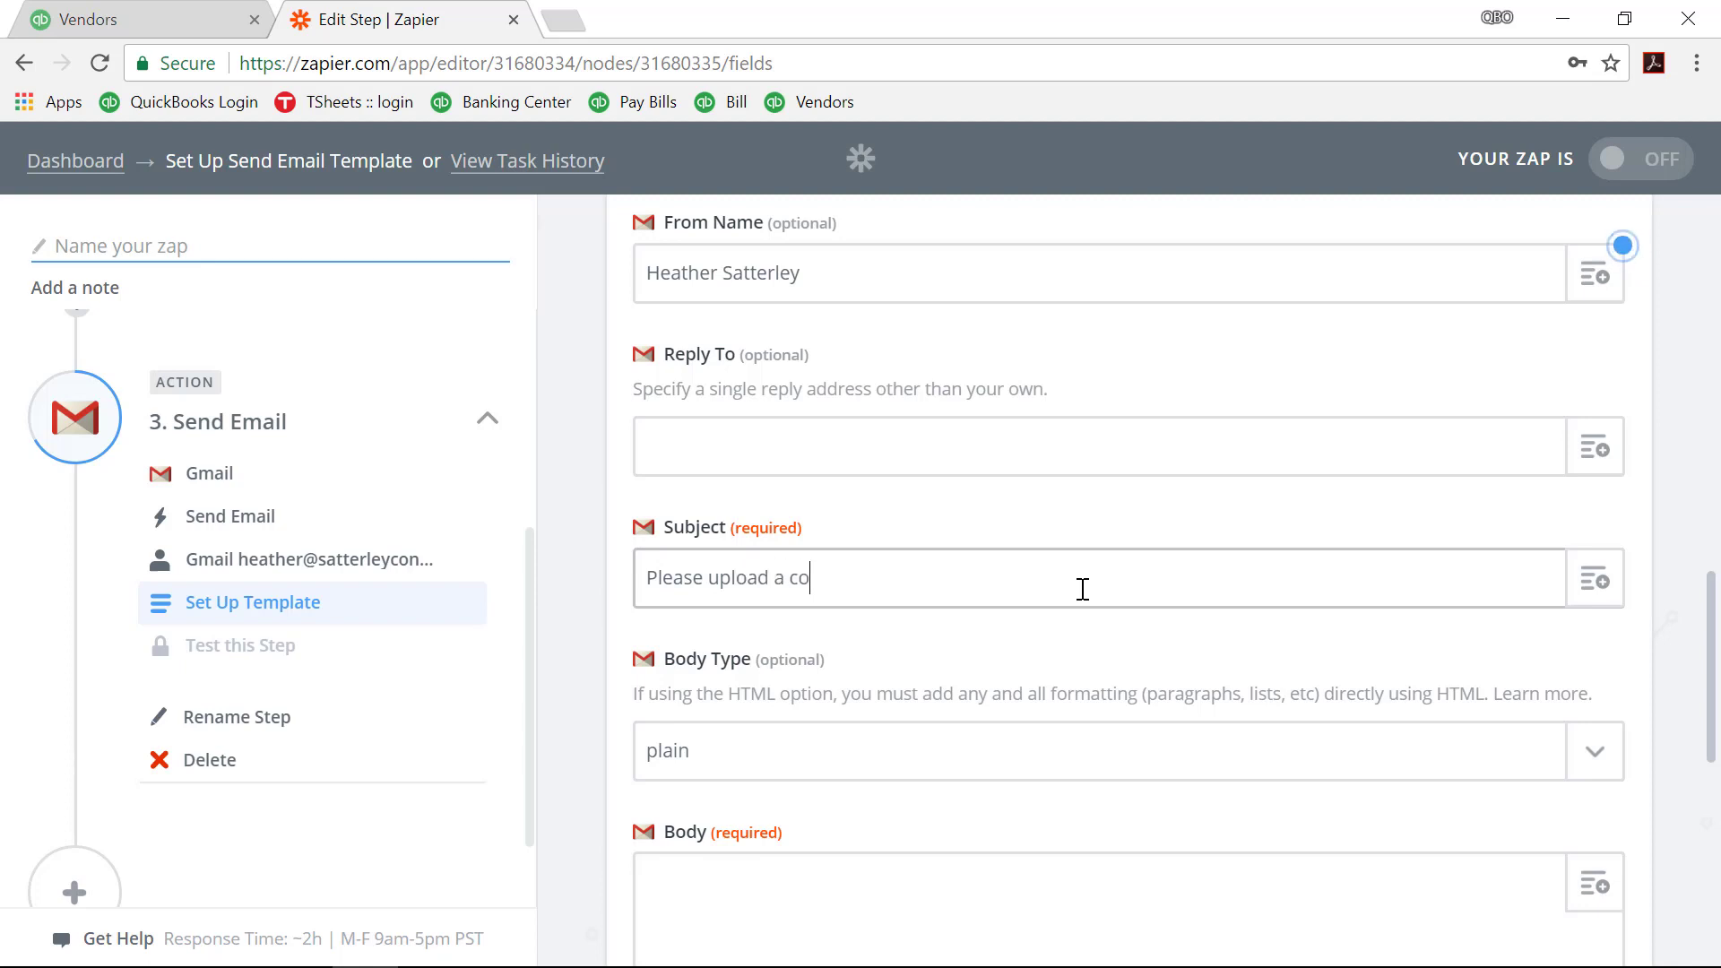
text(mpleted Form W-9)
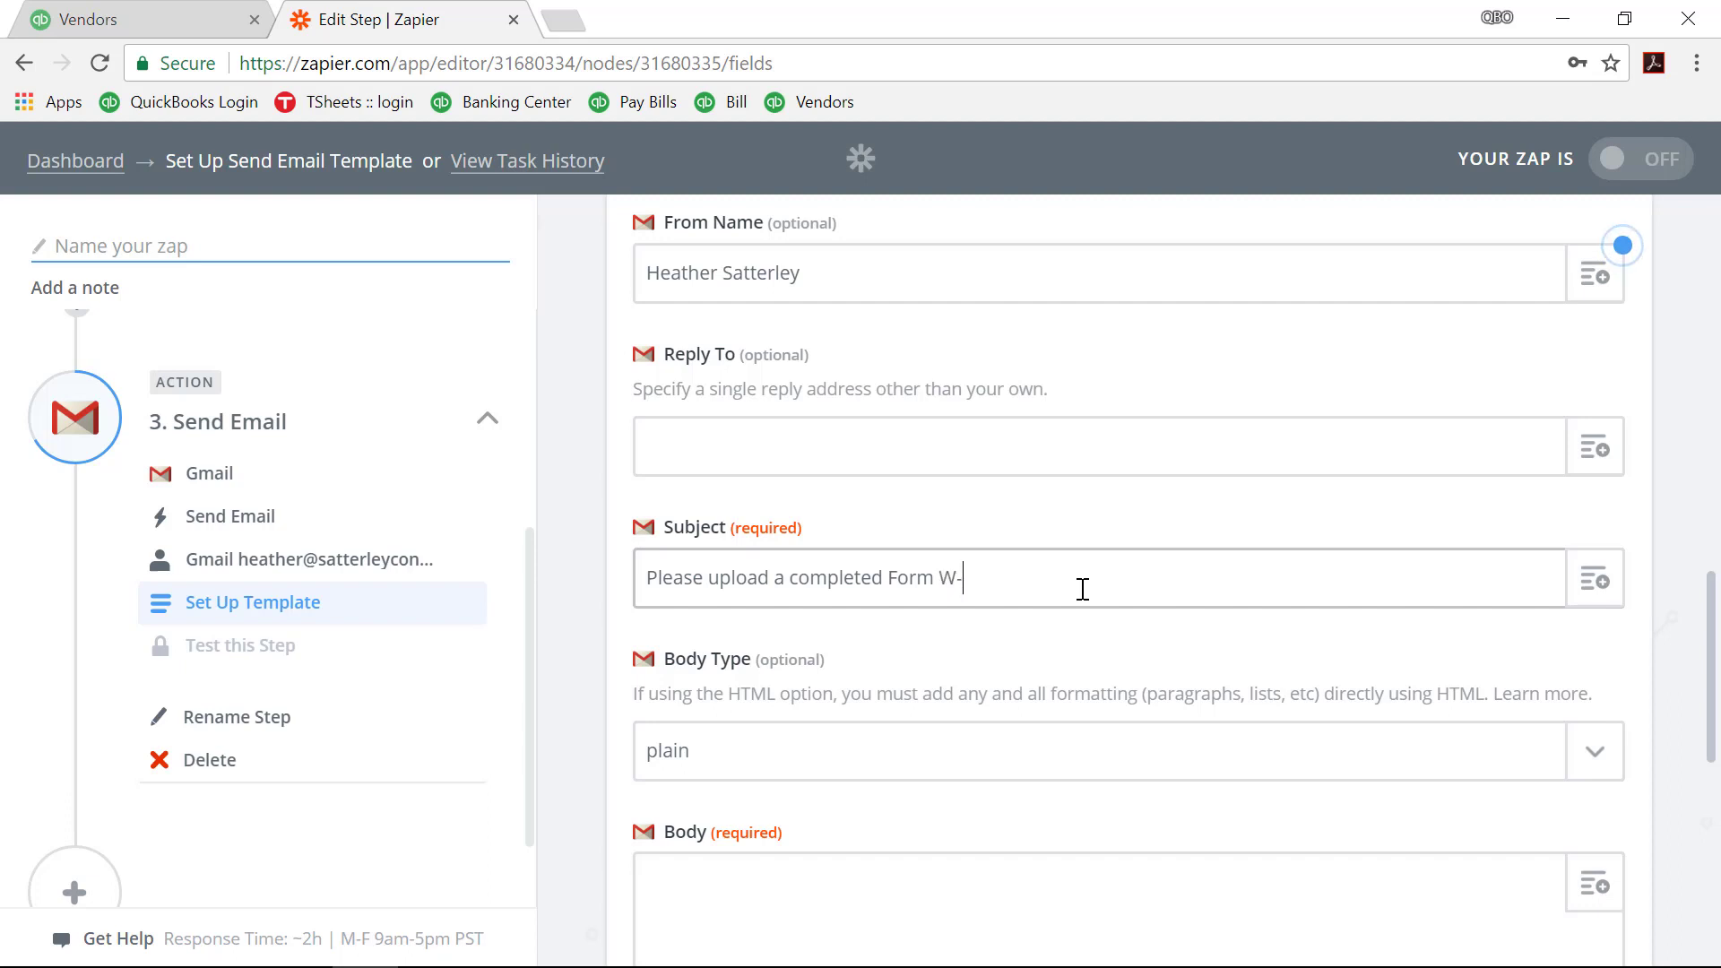
click(1070, 623)
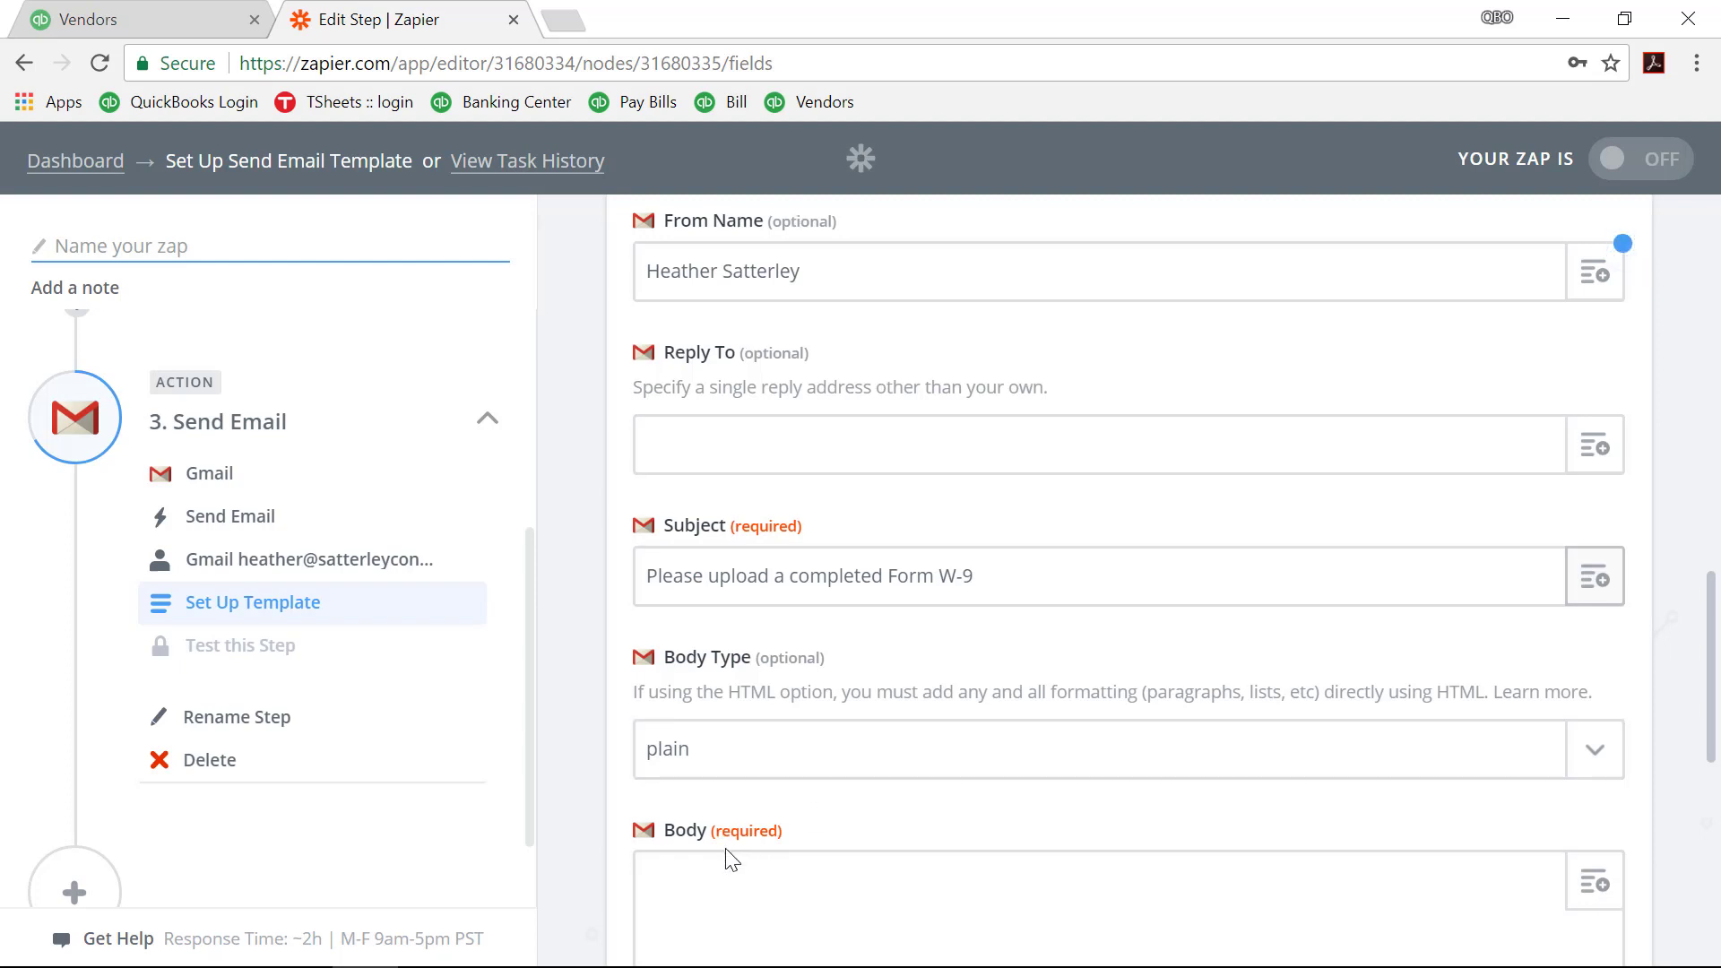
scroll(753, 807, down, 1)
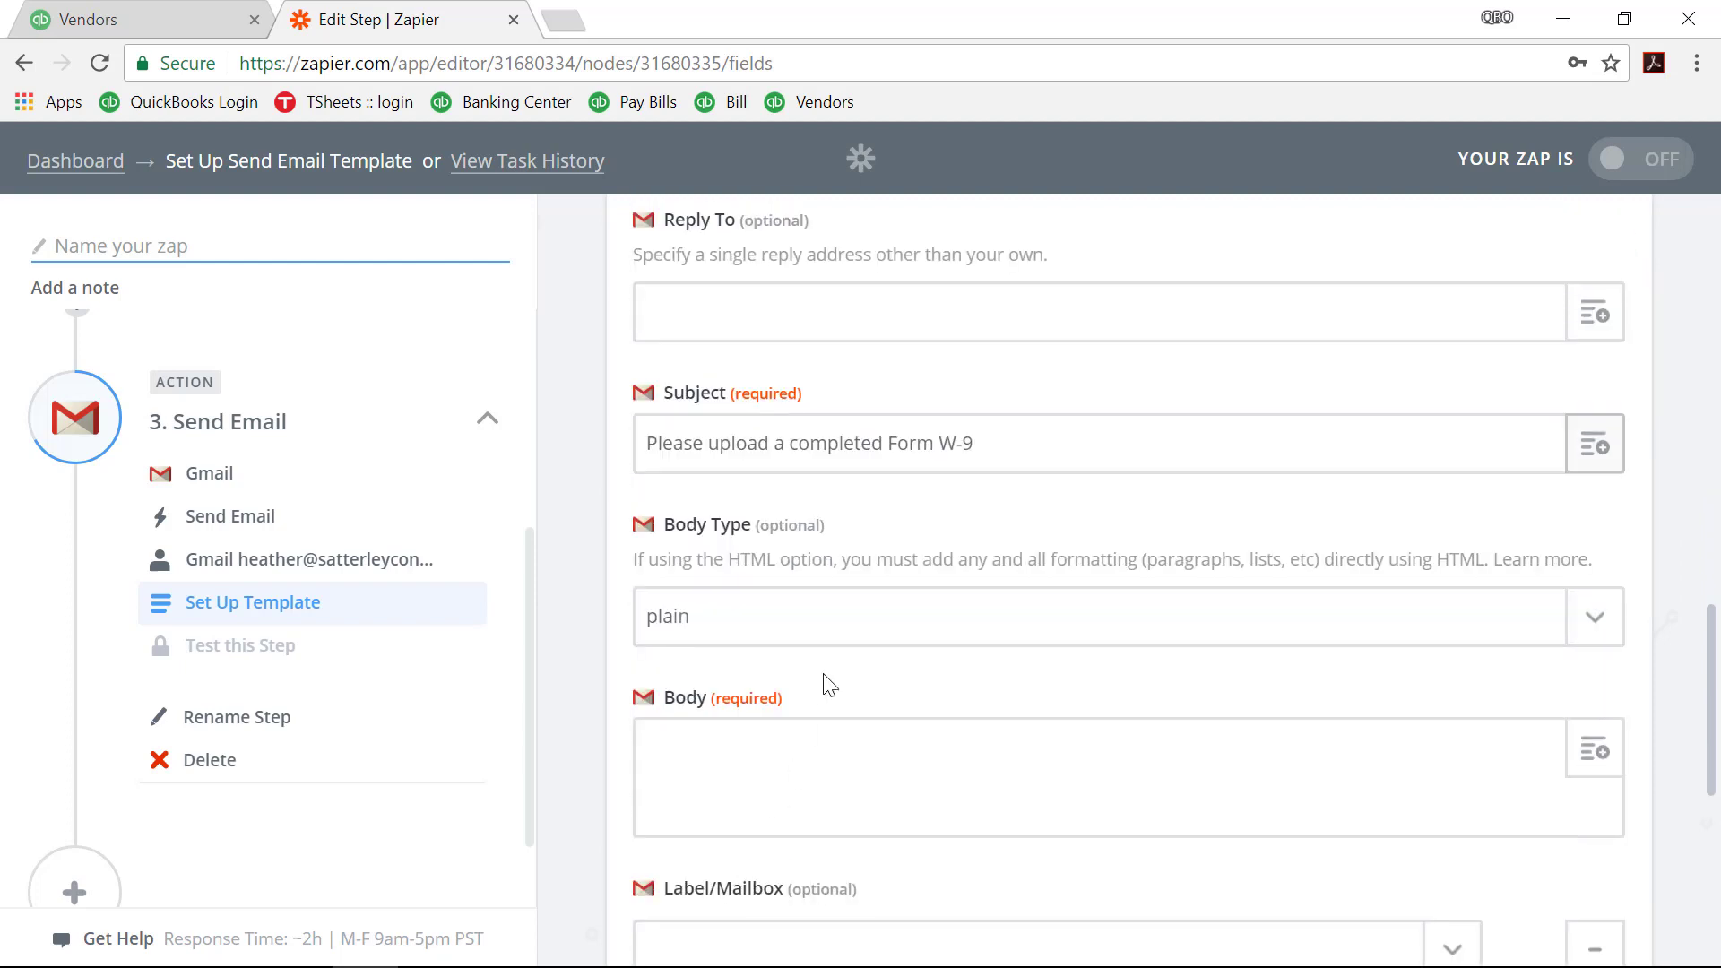
Step: Show the Body Type format options for the Gmail email
click(833, 626)
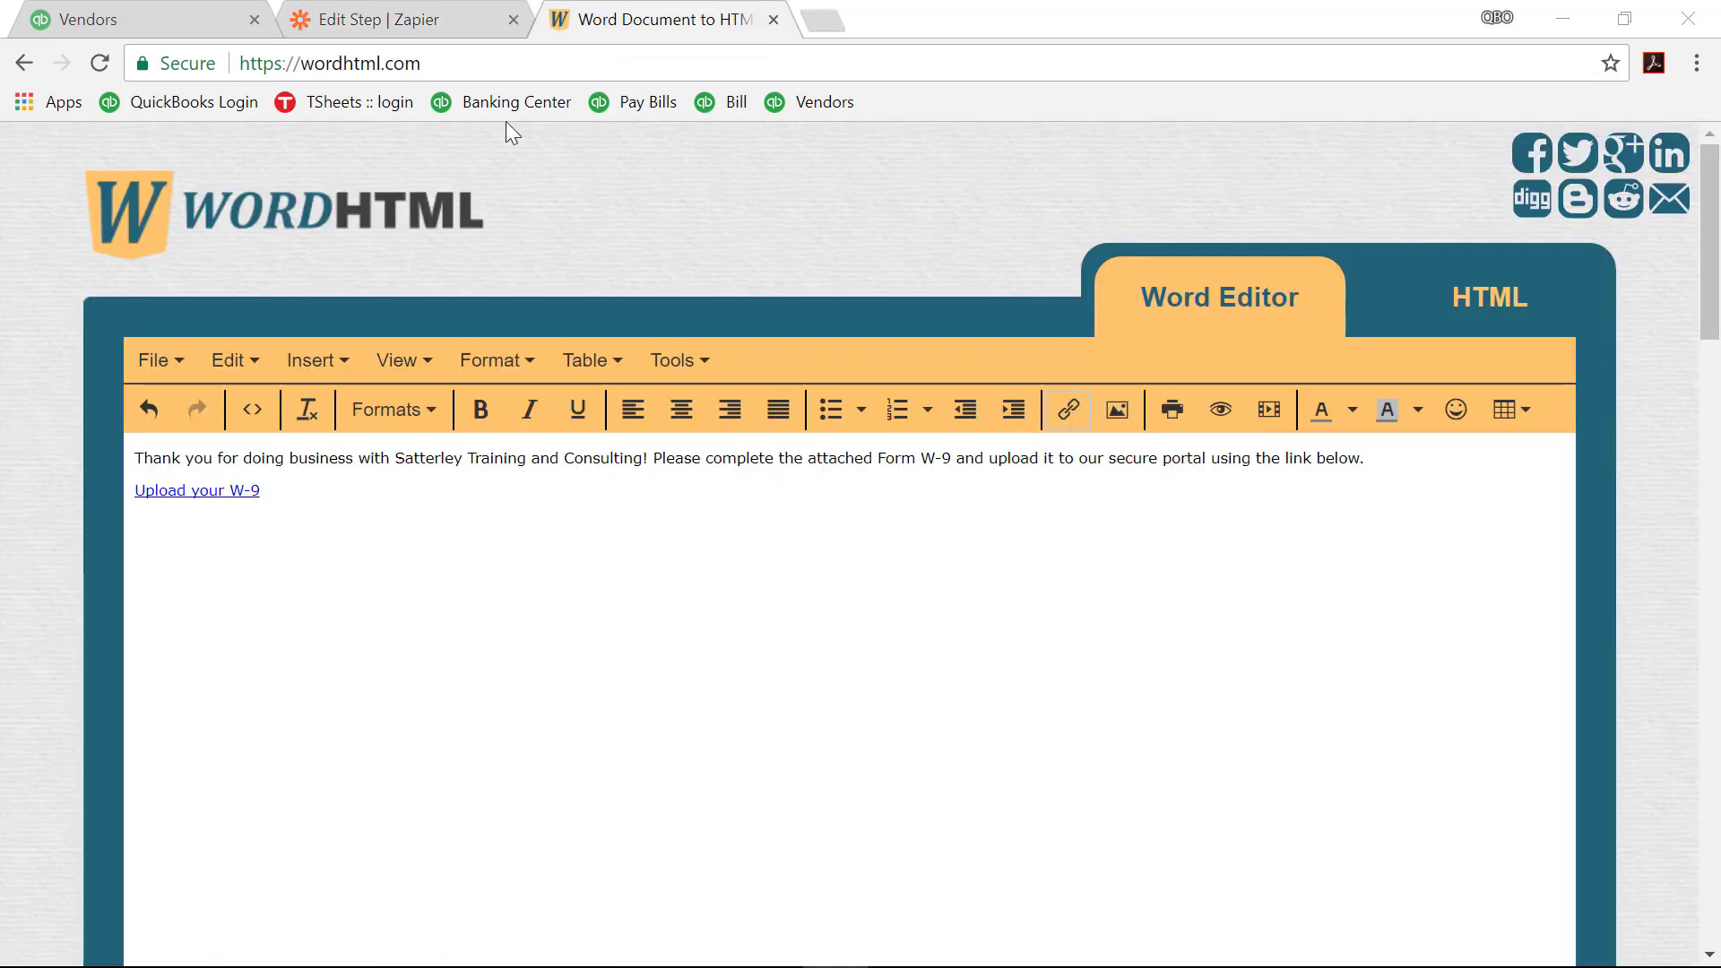
Step: Switch WordHTML to HTML source view and copy the thank-you message's full HTML code
click(404, 58)
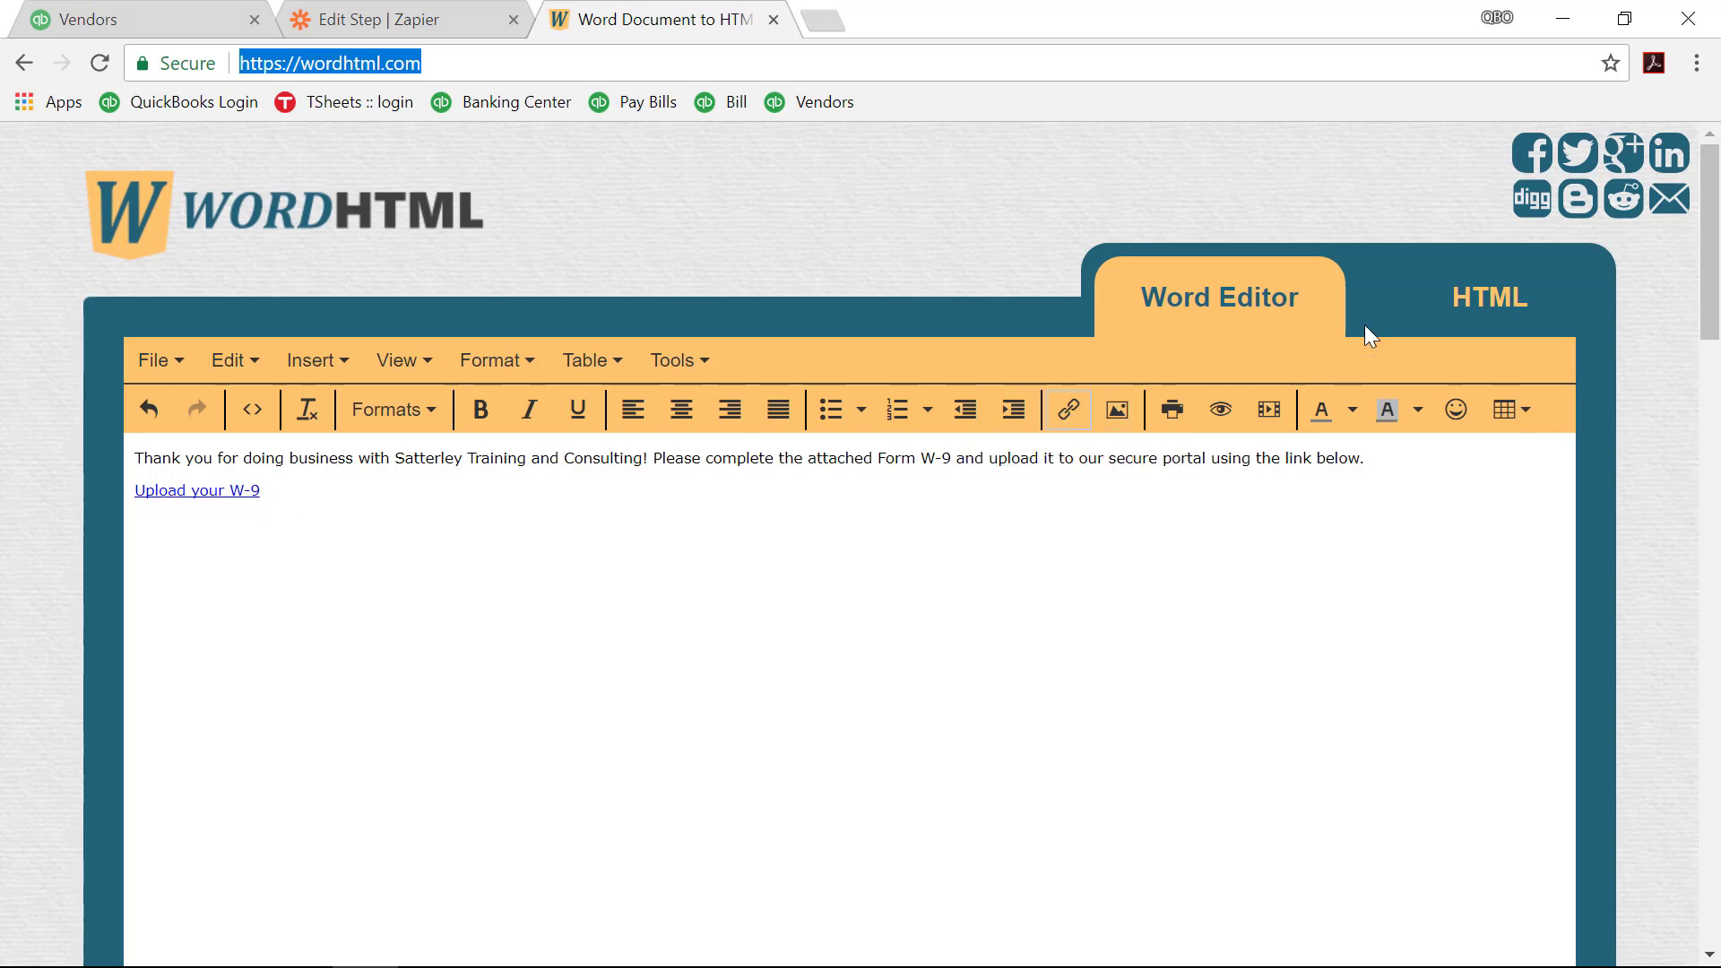
click(1467, 298)
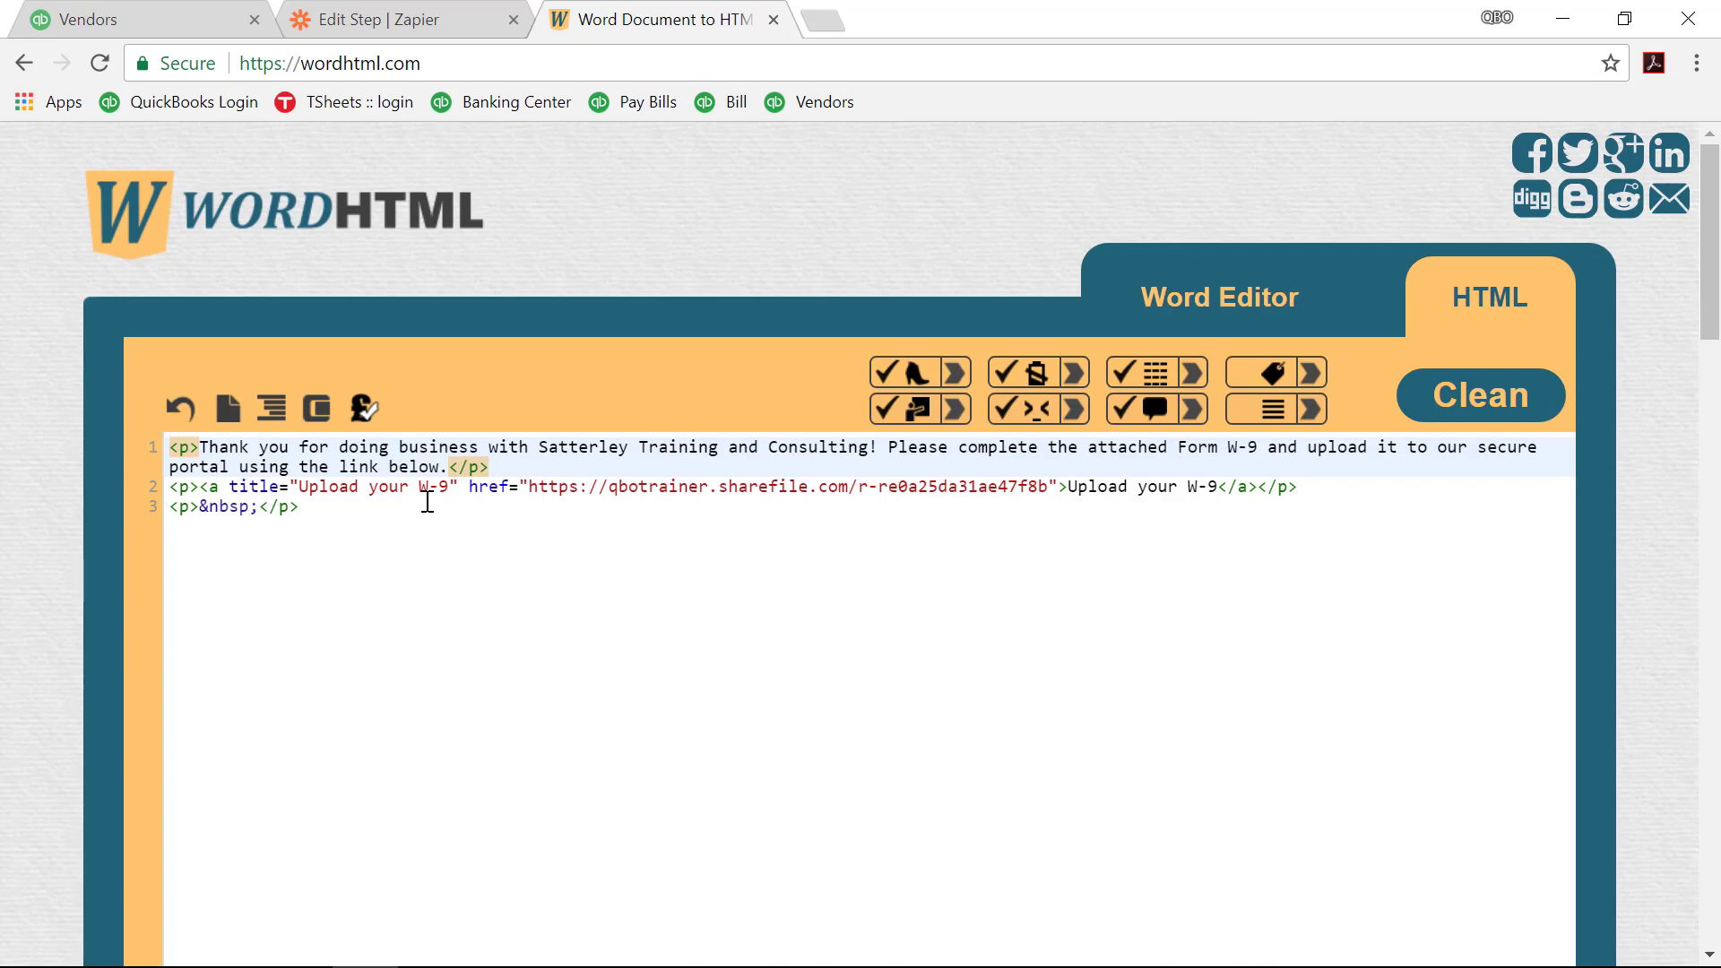
click(462, 61)
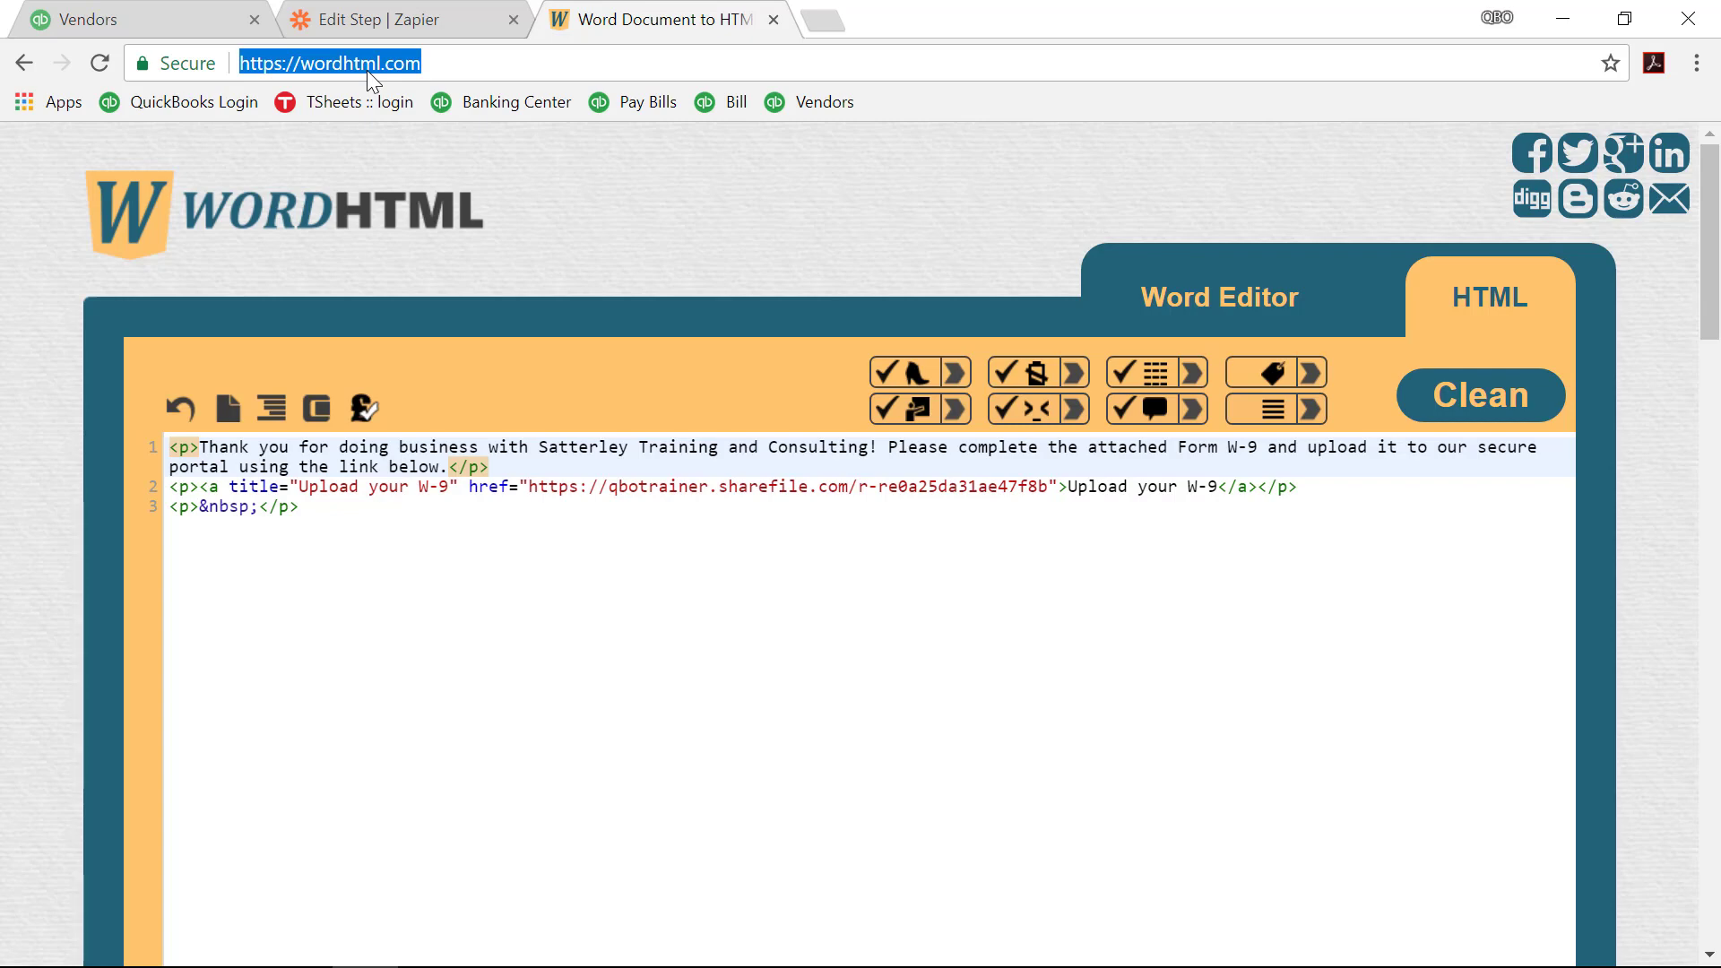
click(524, 552)
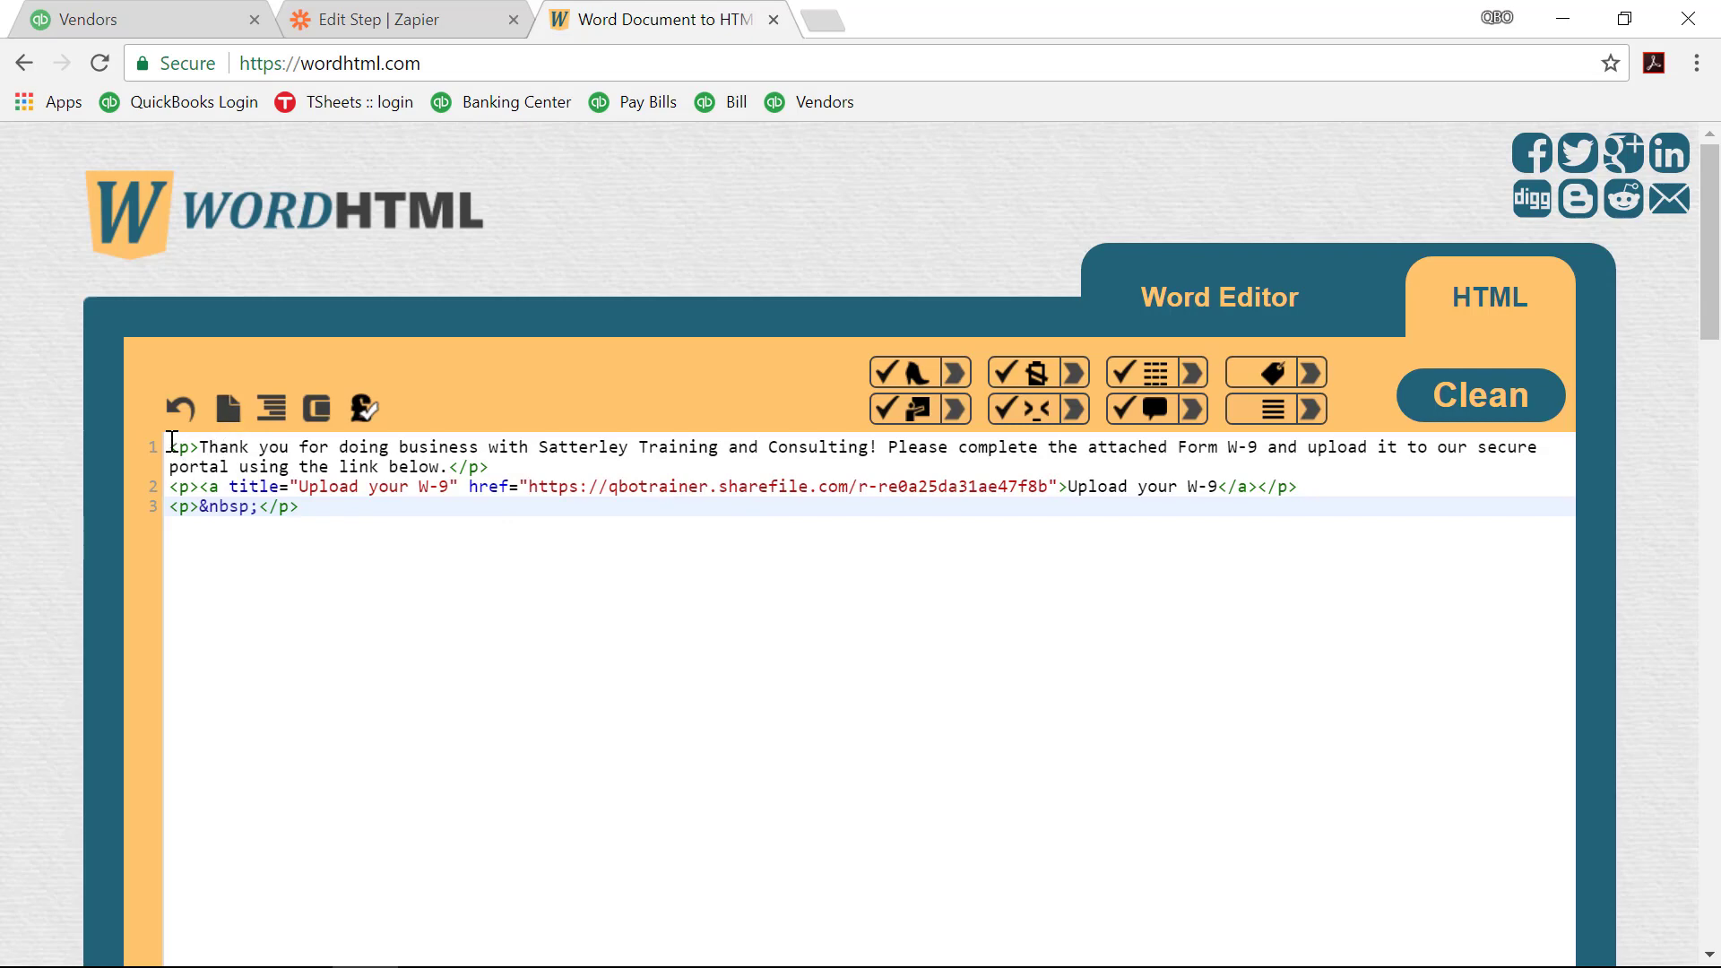
drag(168, 445, 652, 558)
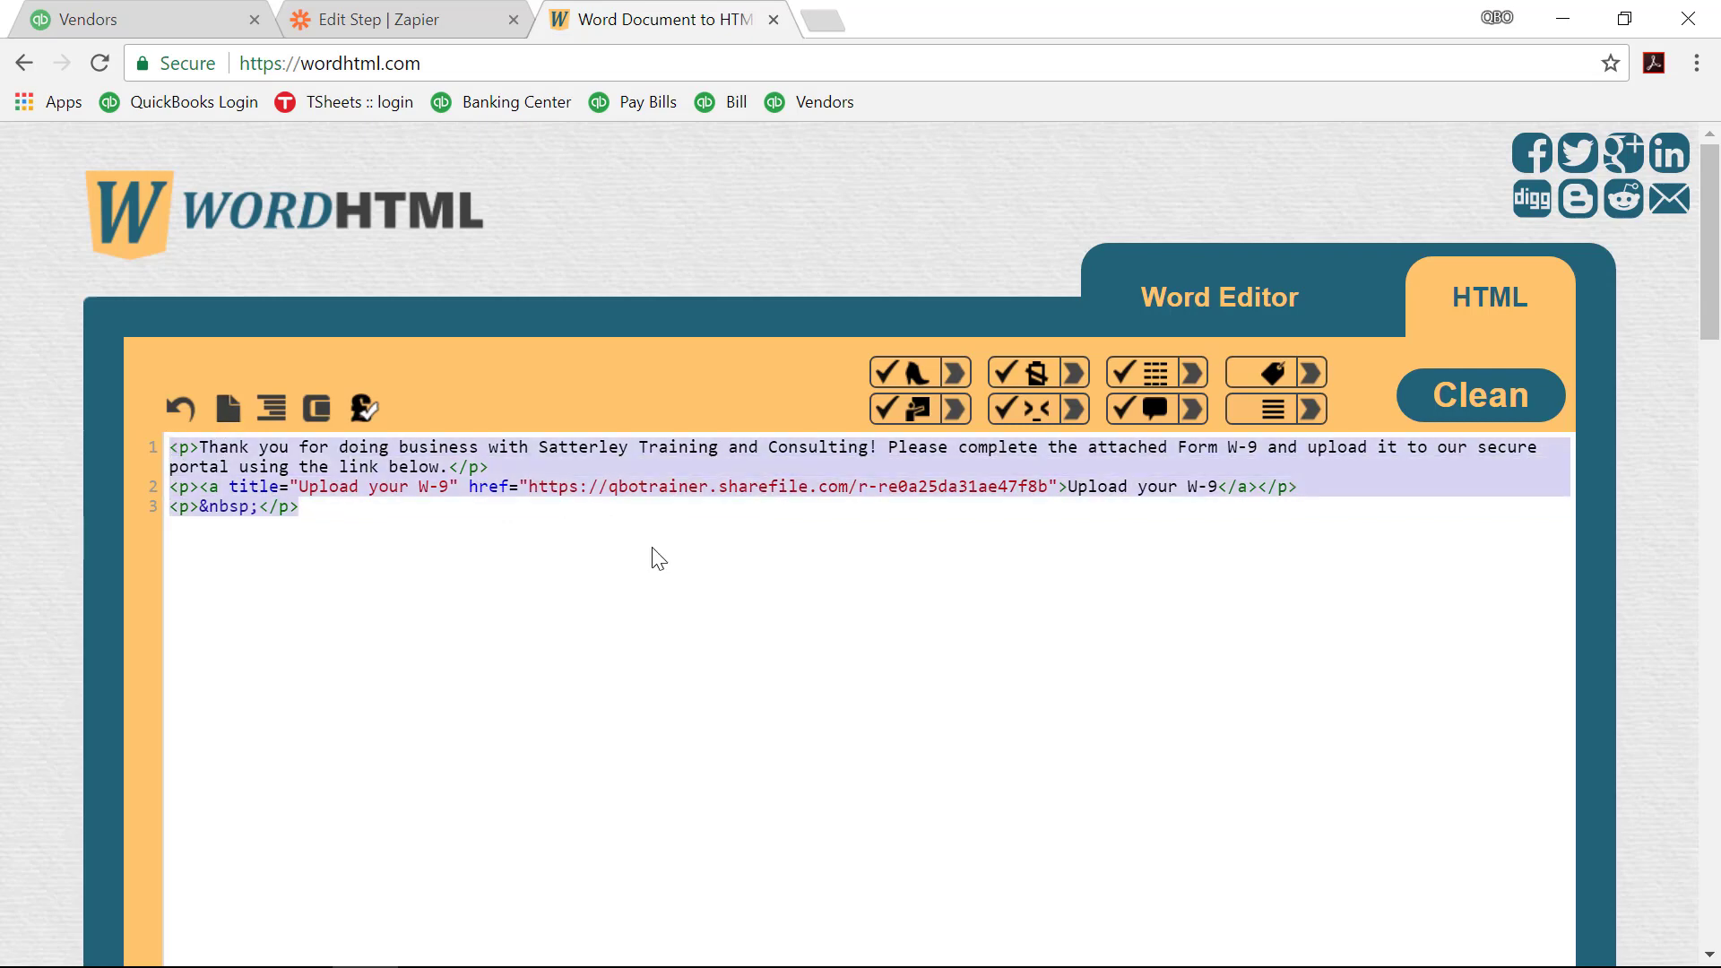
right_click(781, 485)
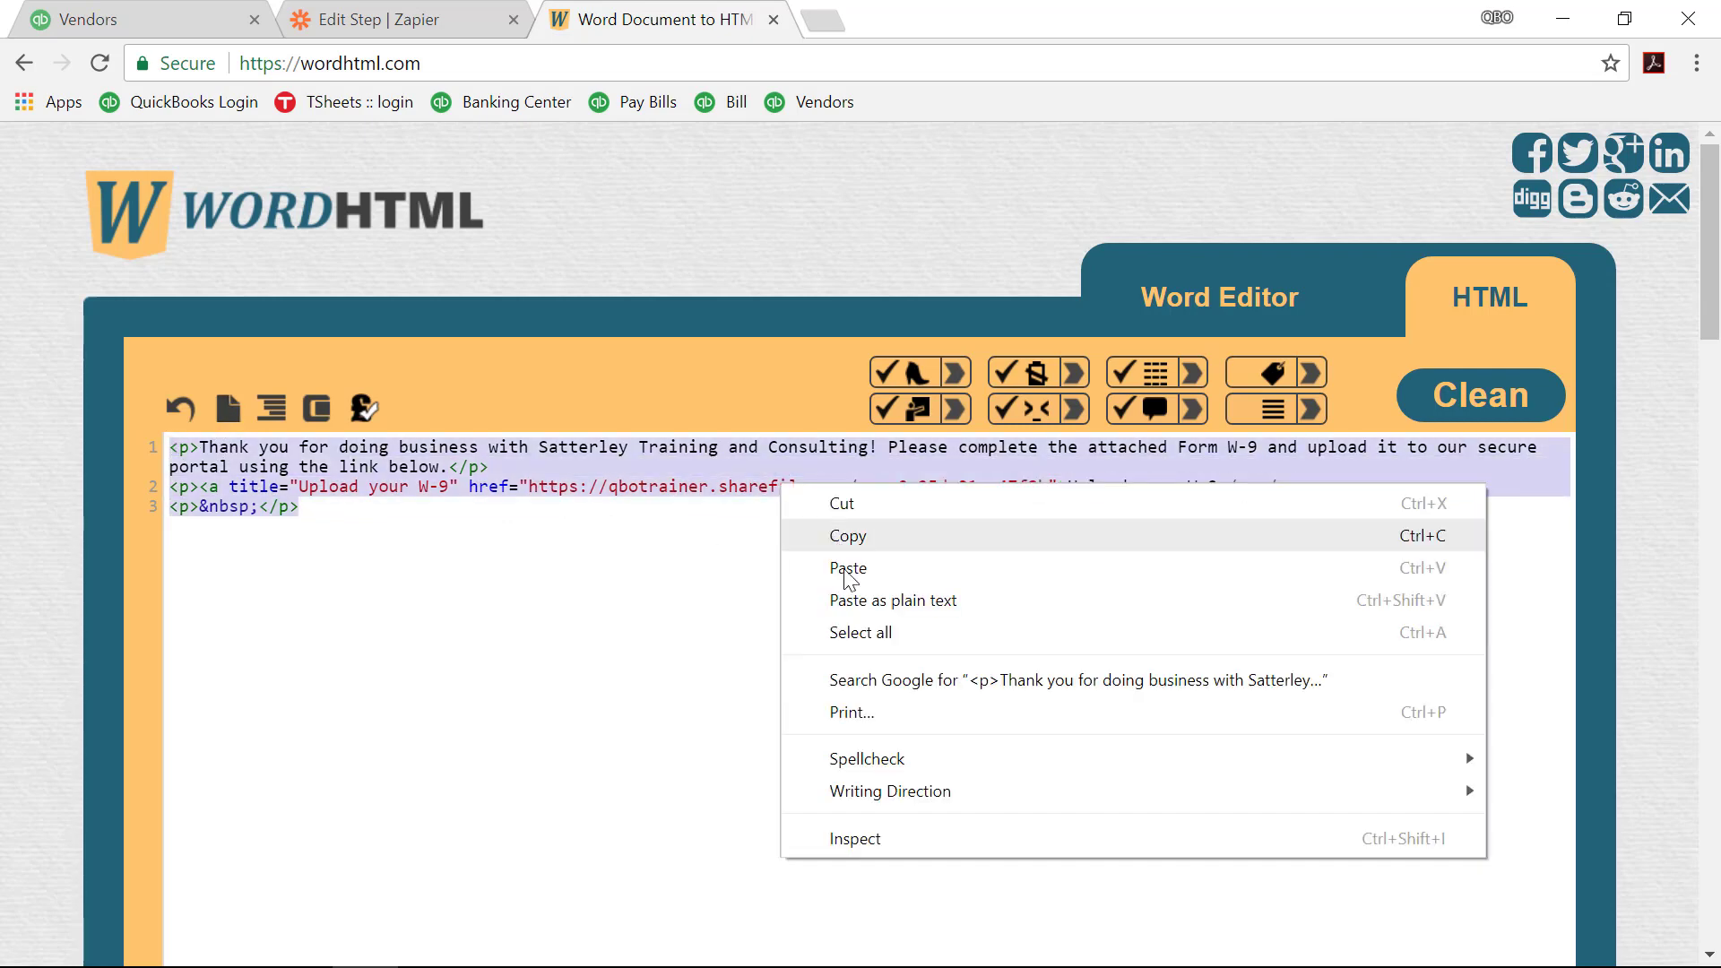
click(844, 538)
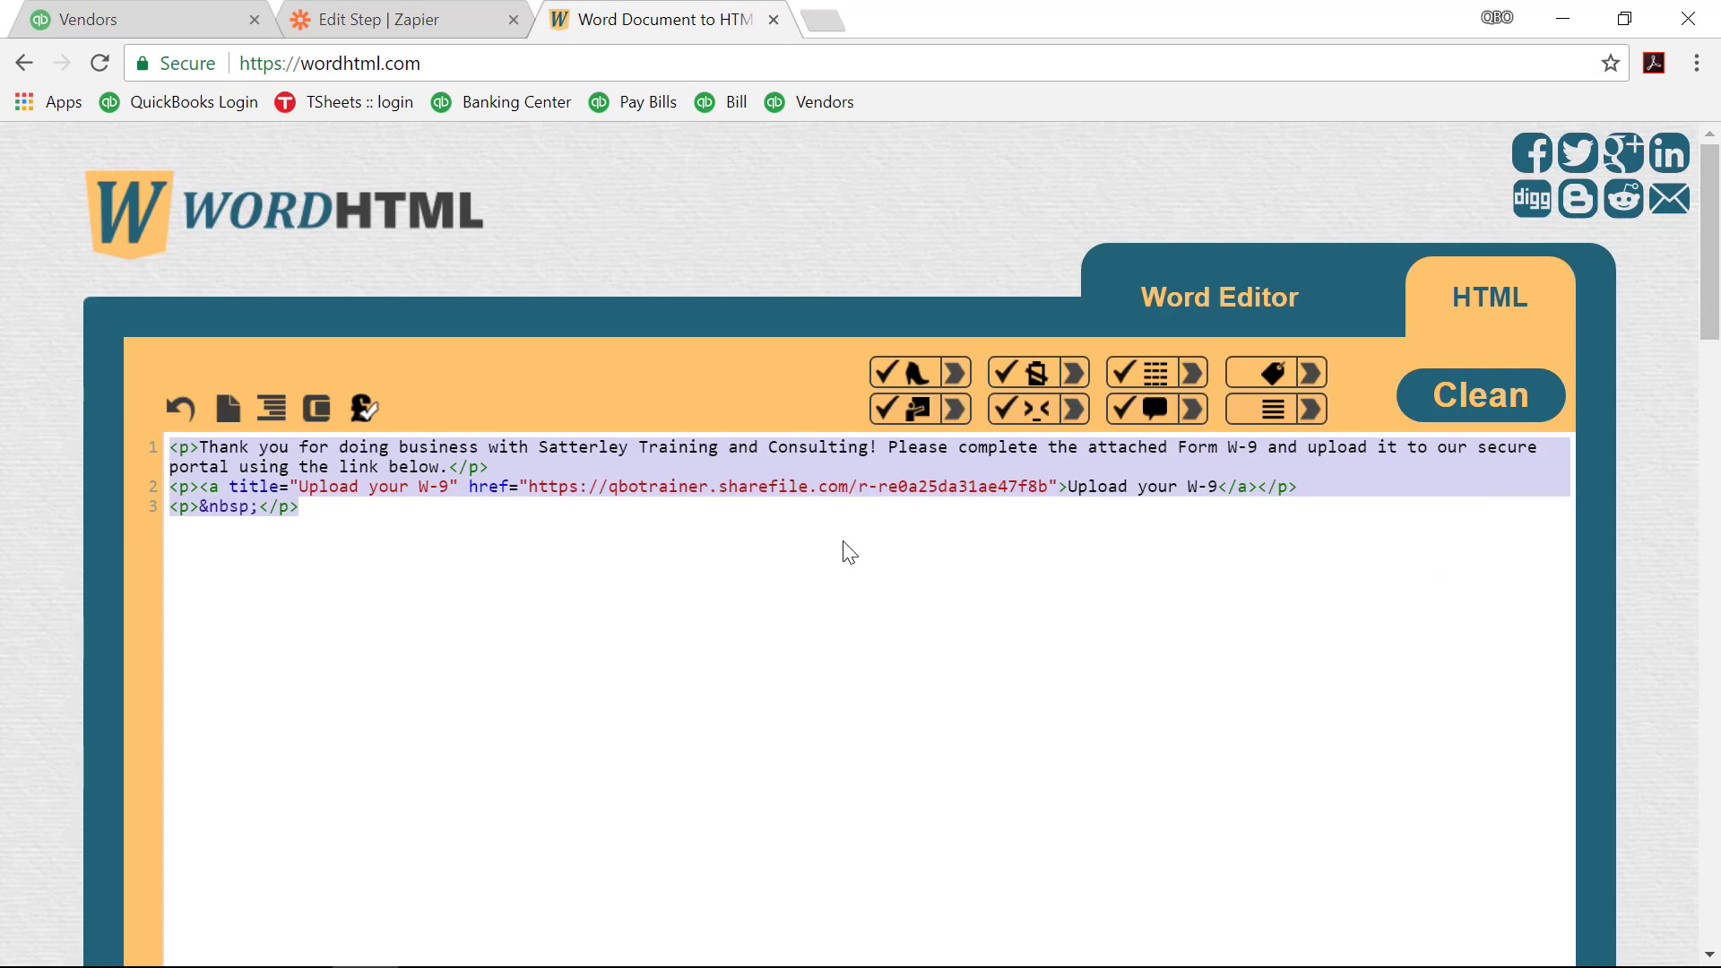
Step: Set the body type to Html and paste the copied thank-you HTML into Body
click(392, 19)
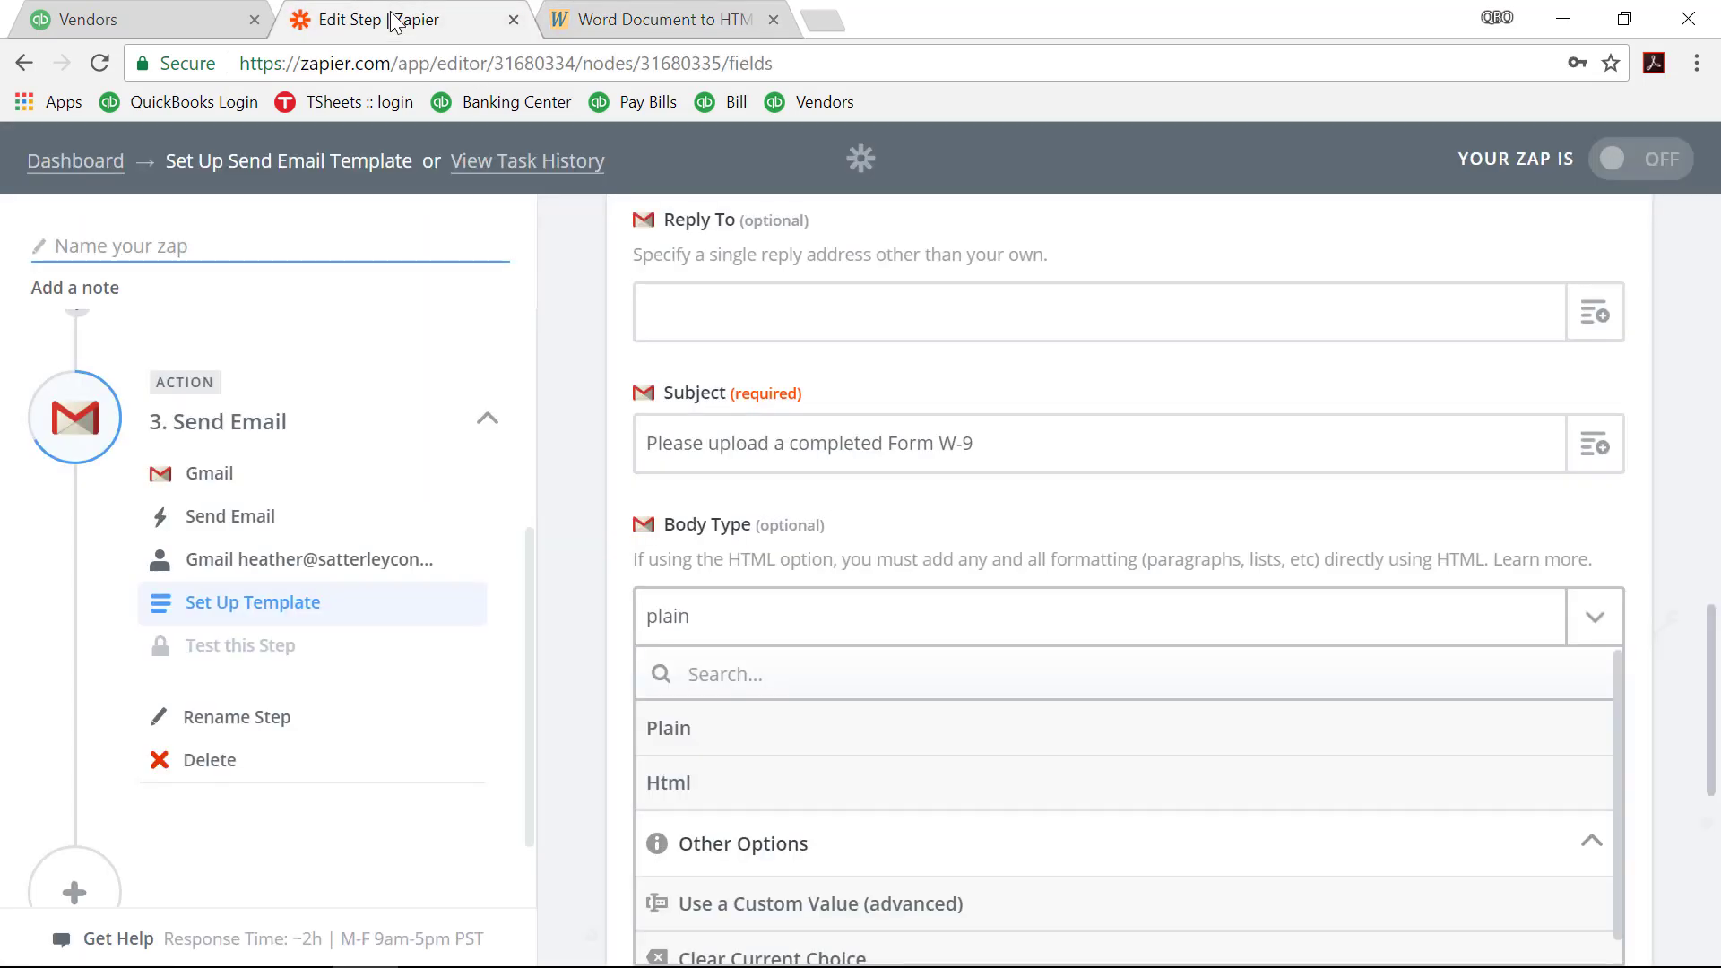
click(783, 786)
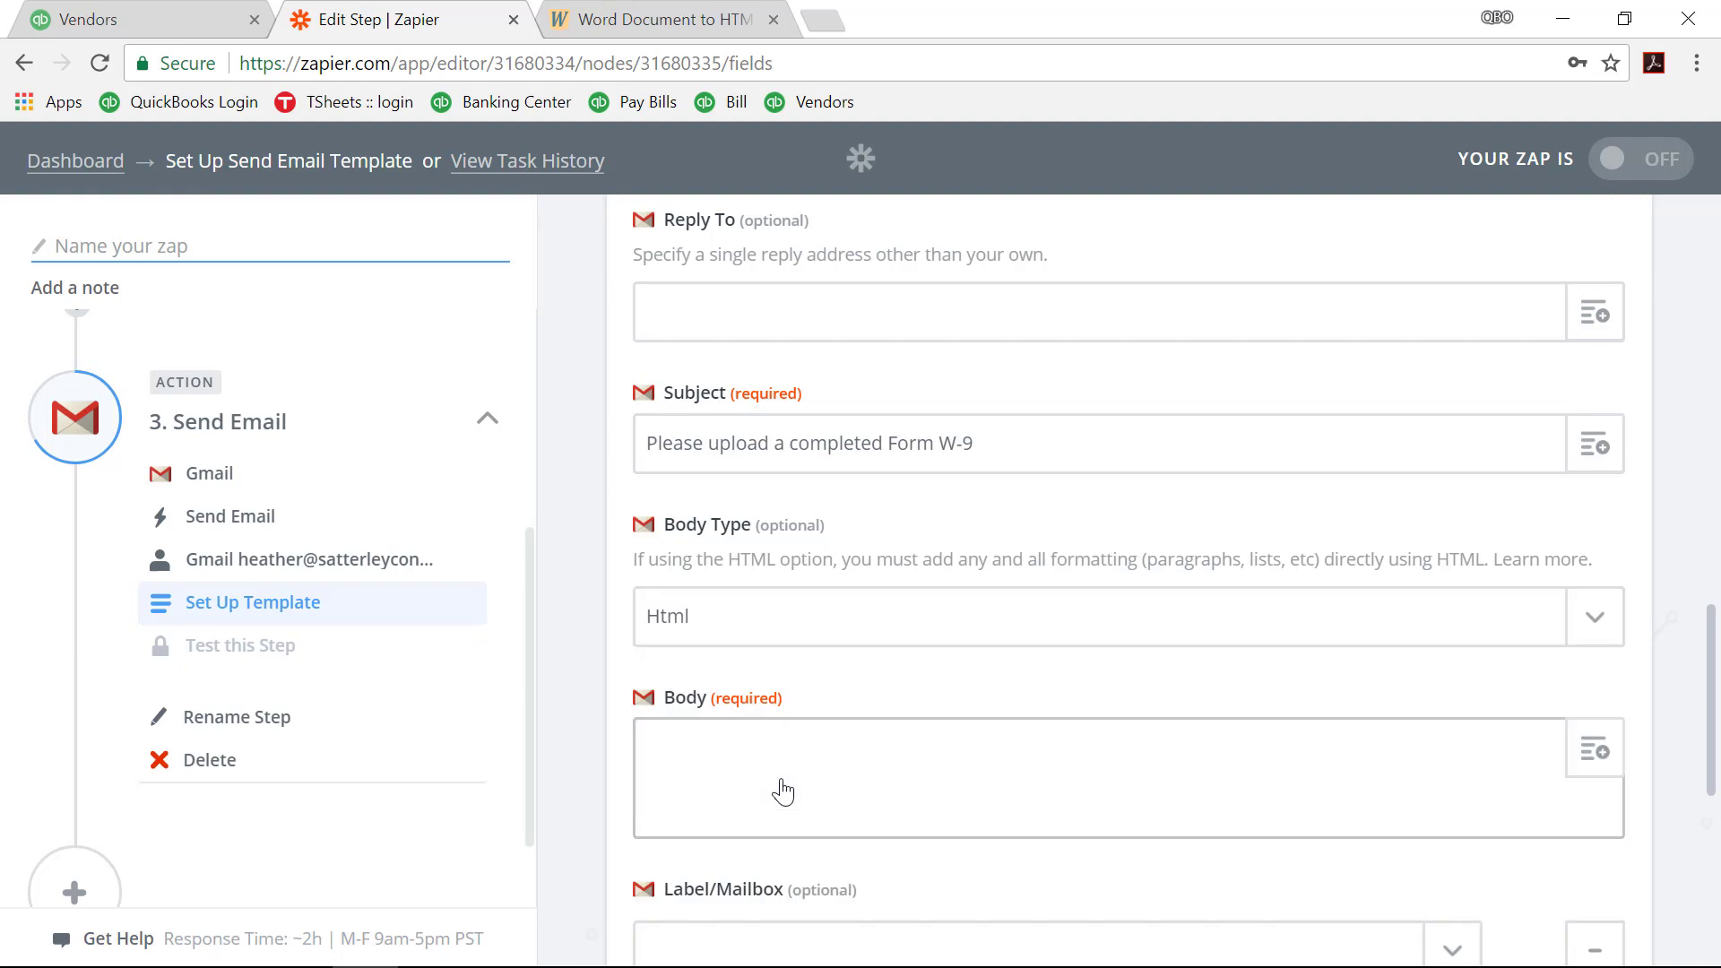
right_click(695, 741)
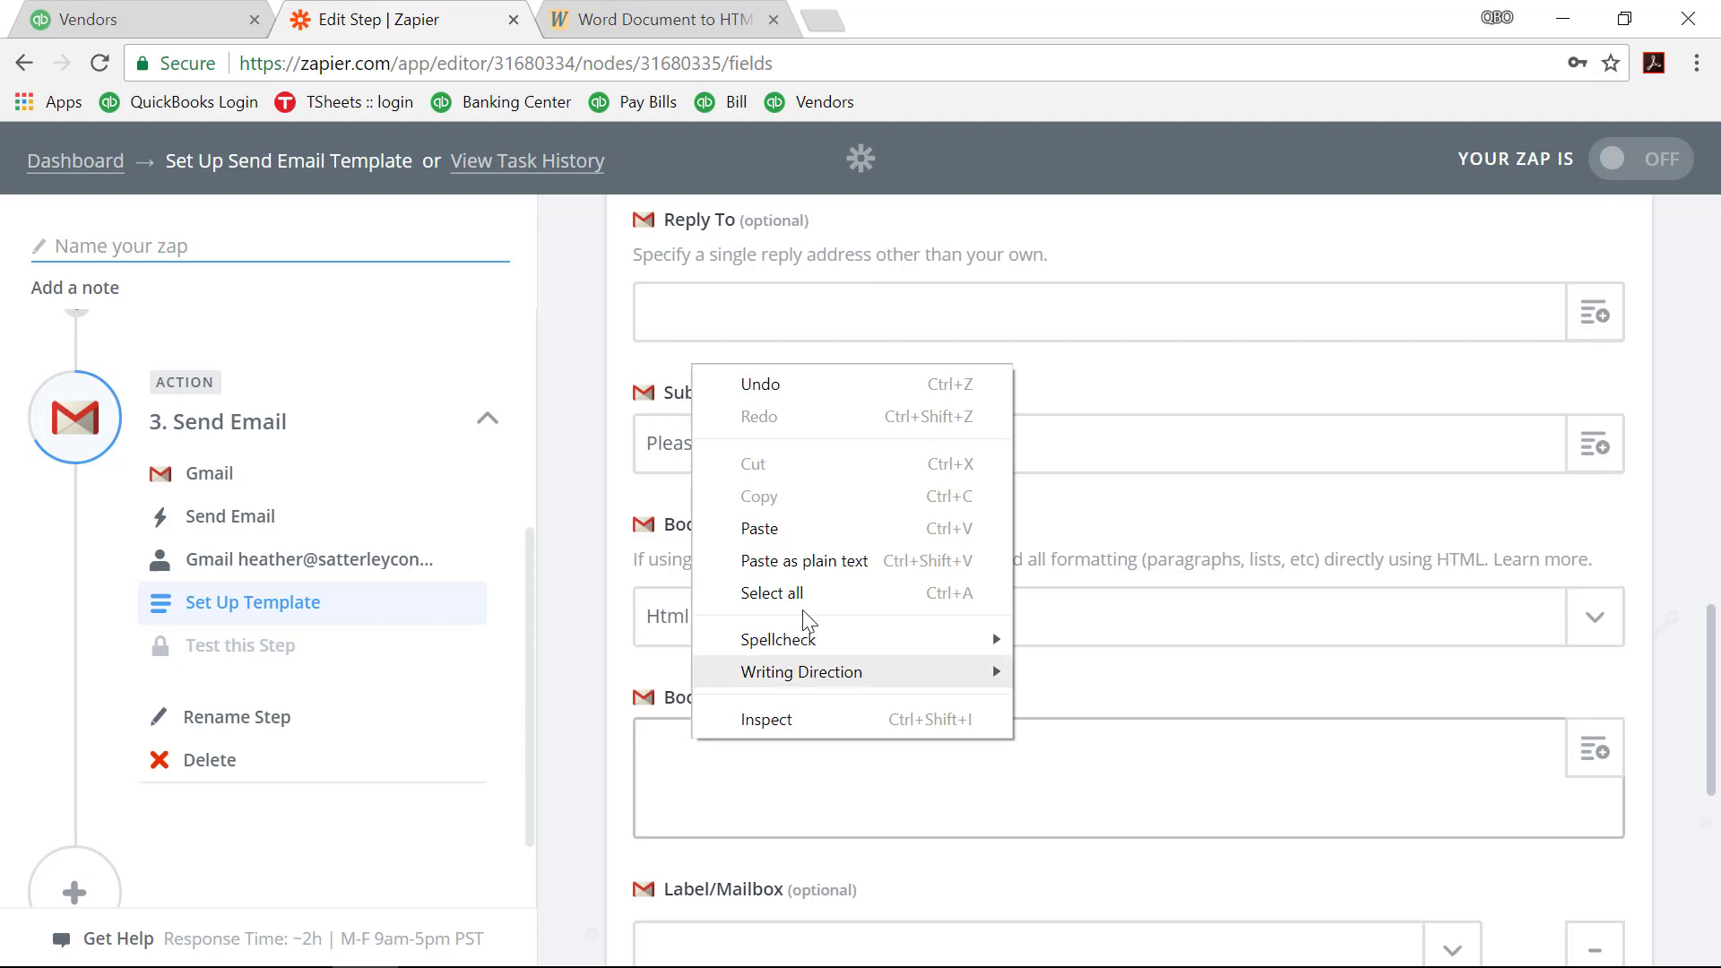
click(805, 560)
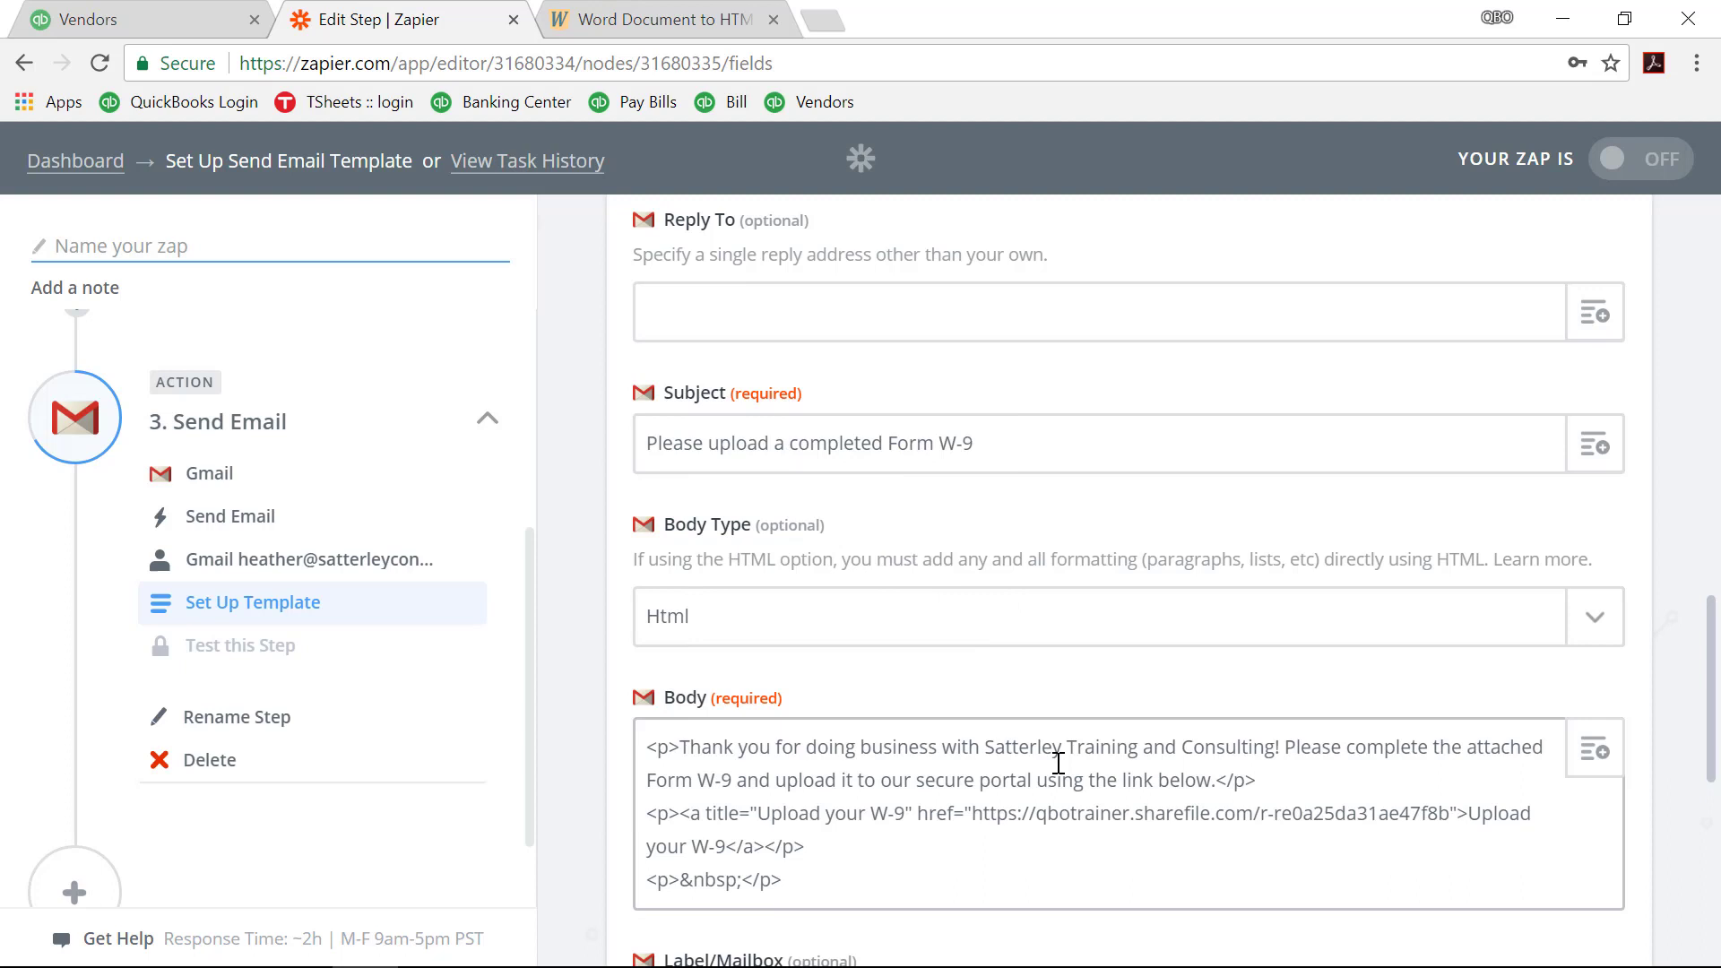
scroll(1059, 763, down, 3)
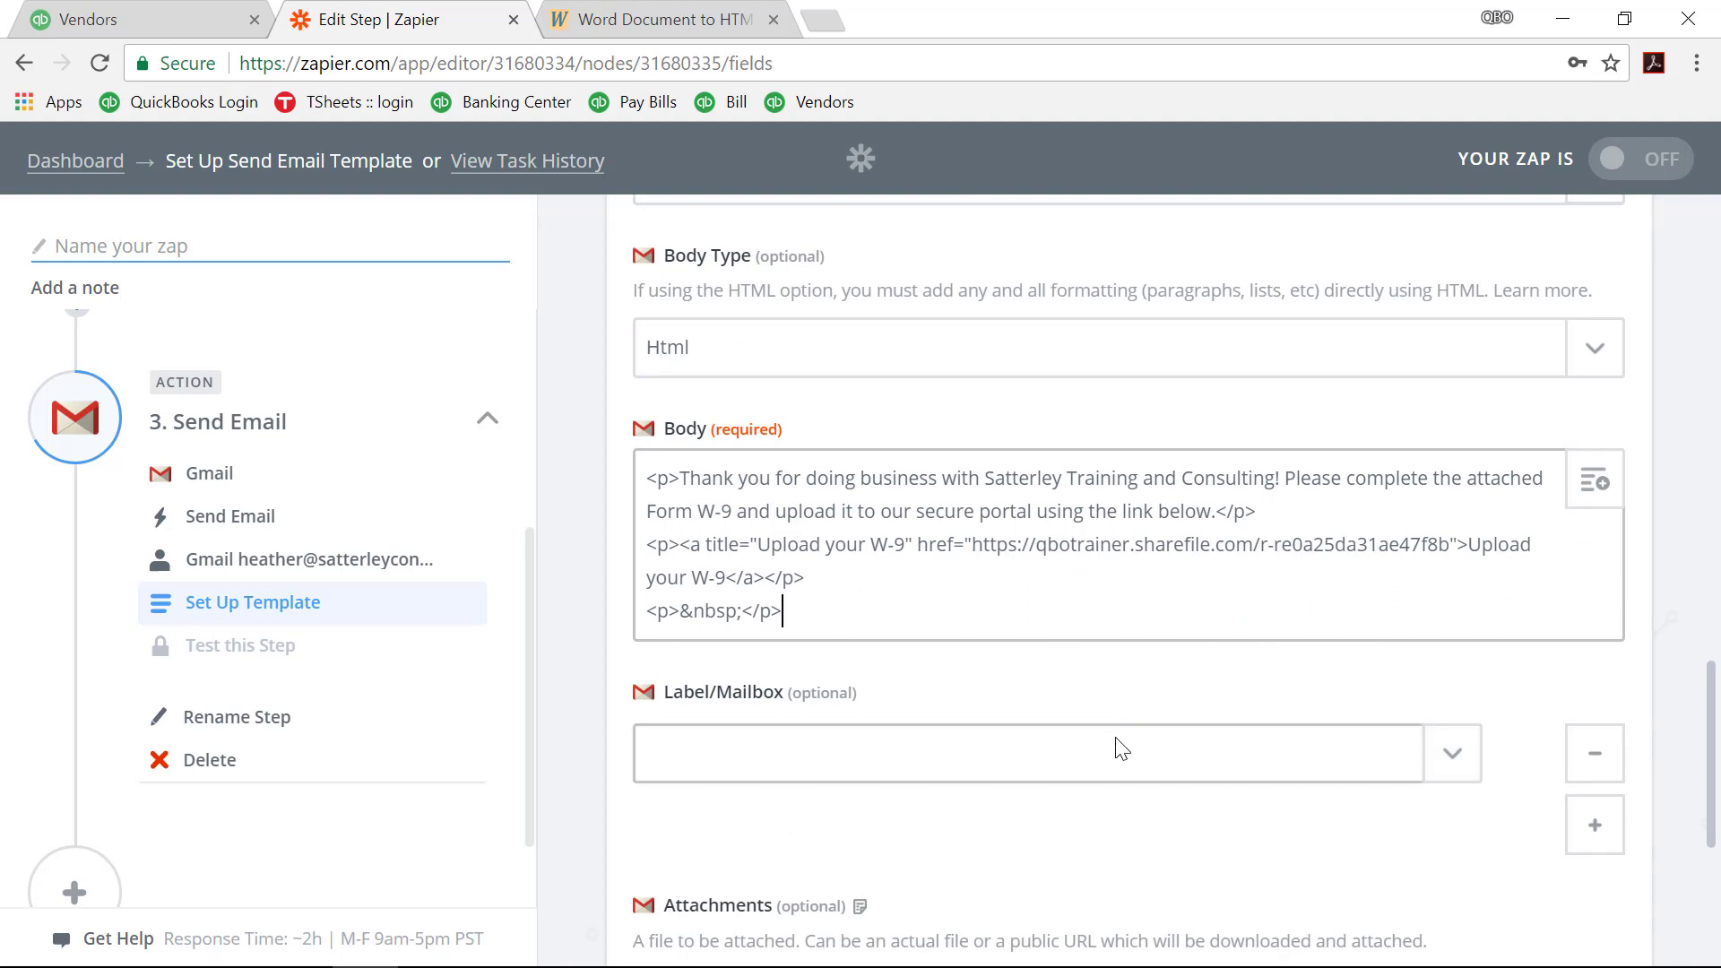
scroll(1120, 748, down, 3)
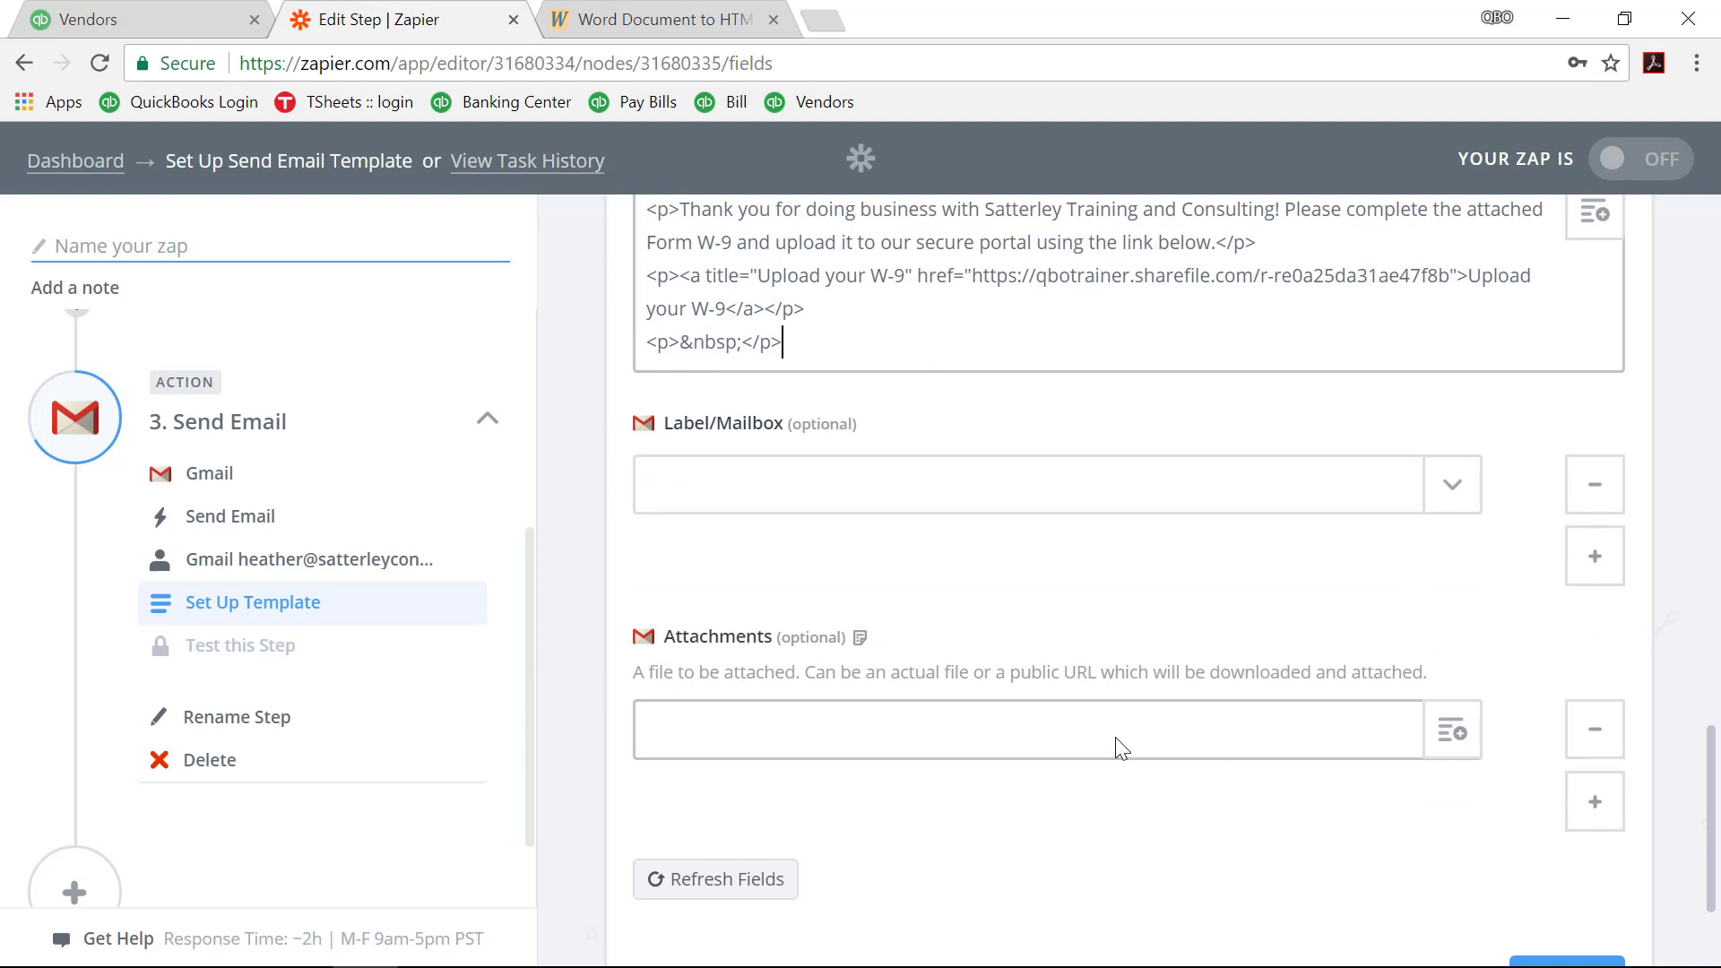
click(1118, 737)
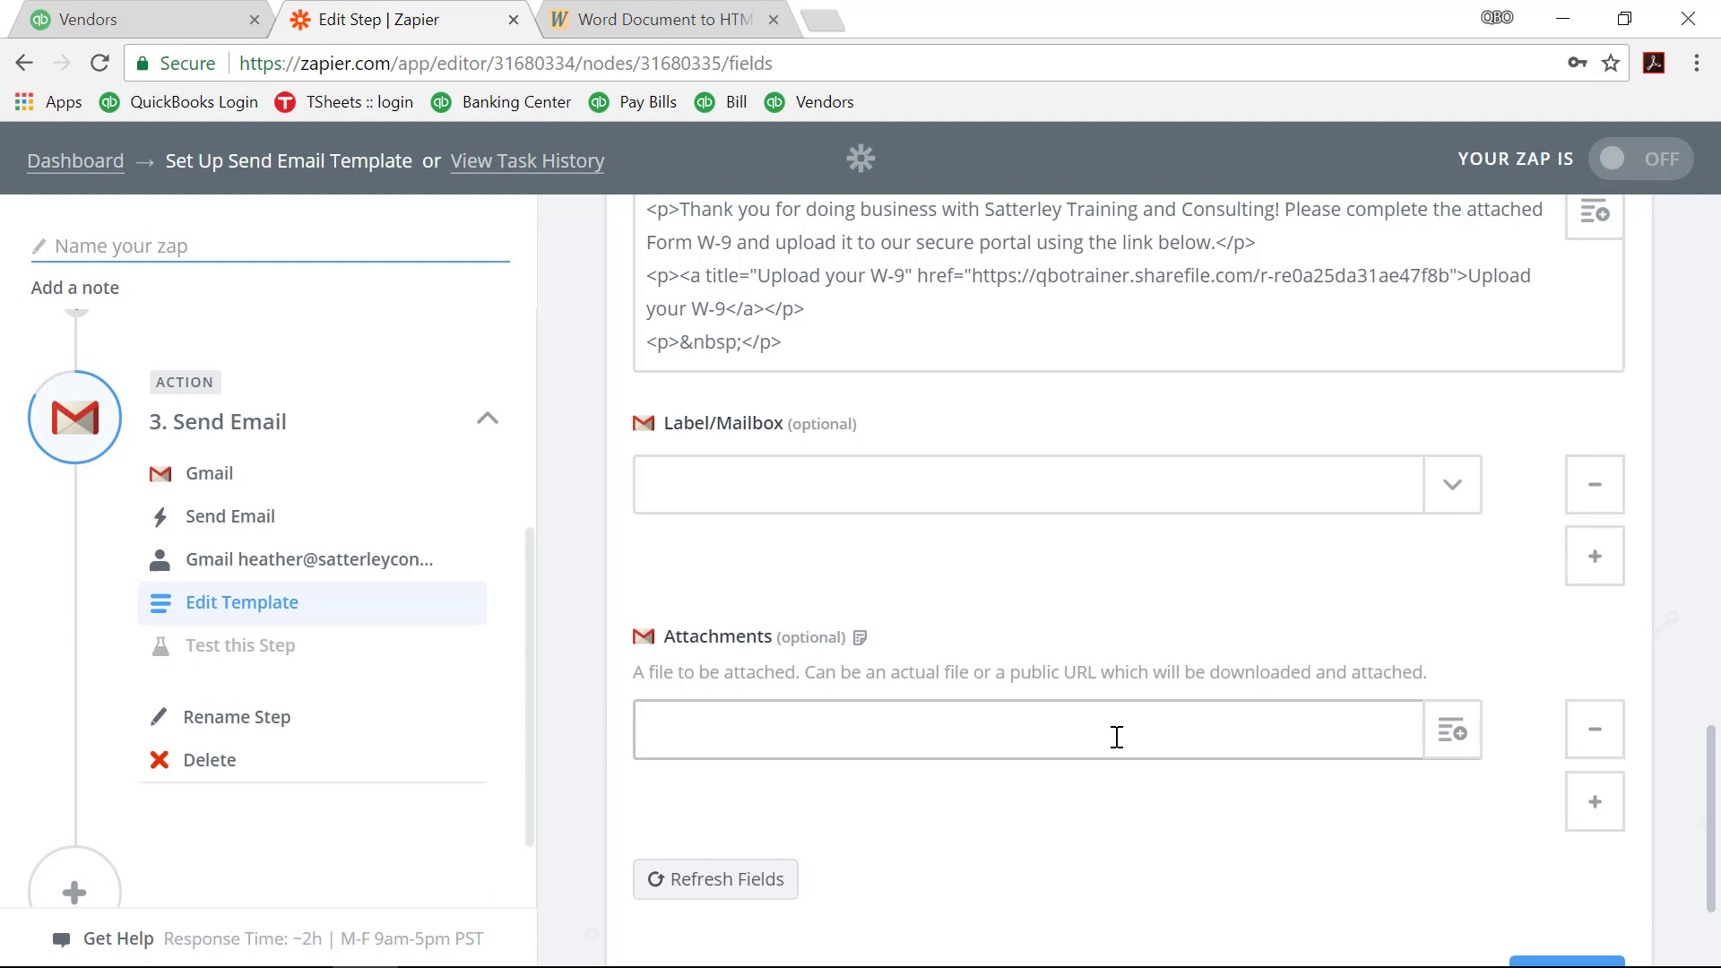
Step: Search Google for w-9, open the IRS Form W-9 PDF, and copy its URL
click(823, 22)
text(i)
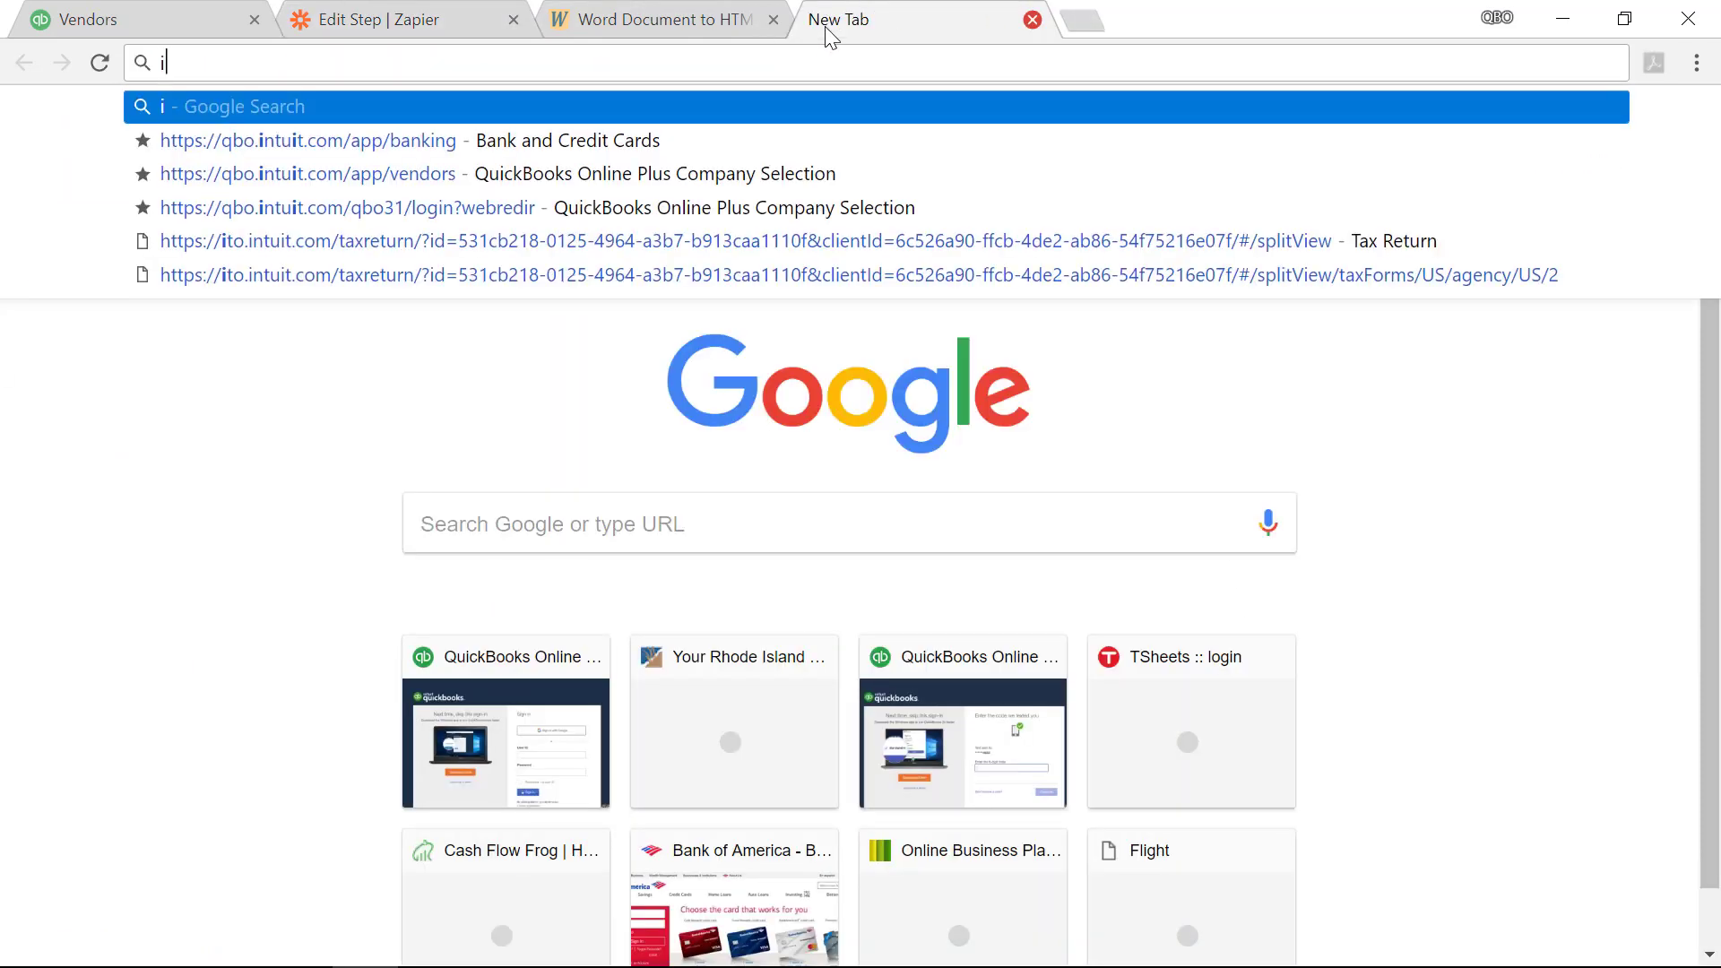
key(BackSpace)
text(w-9)
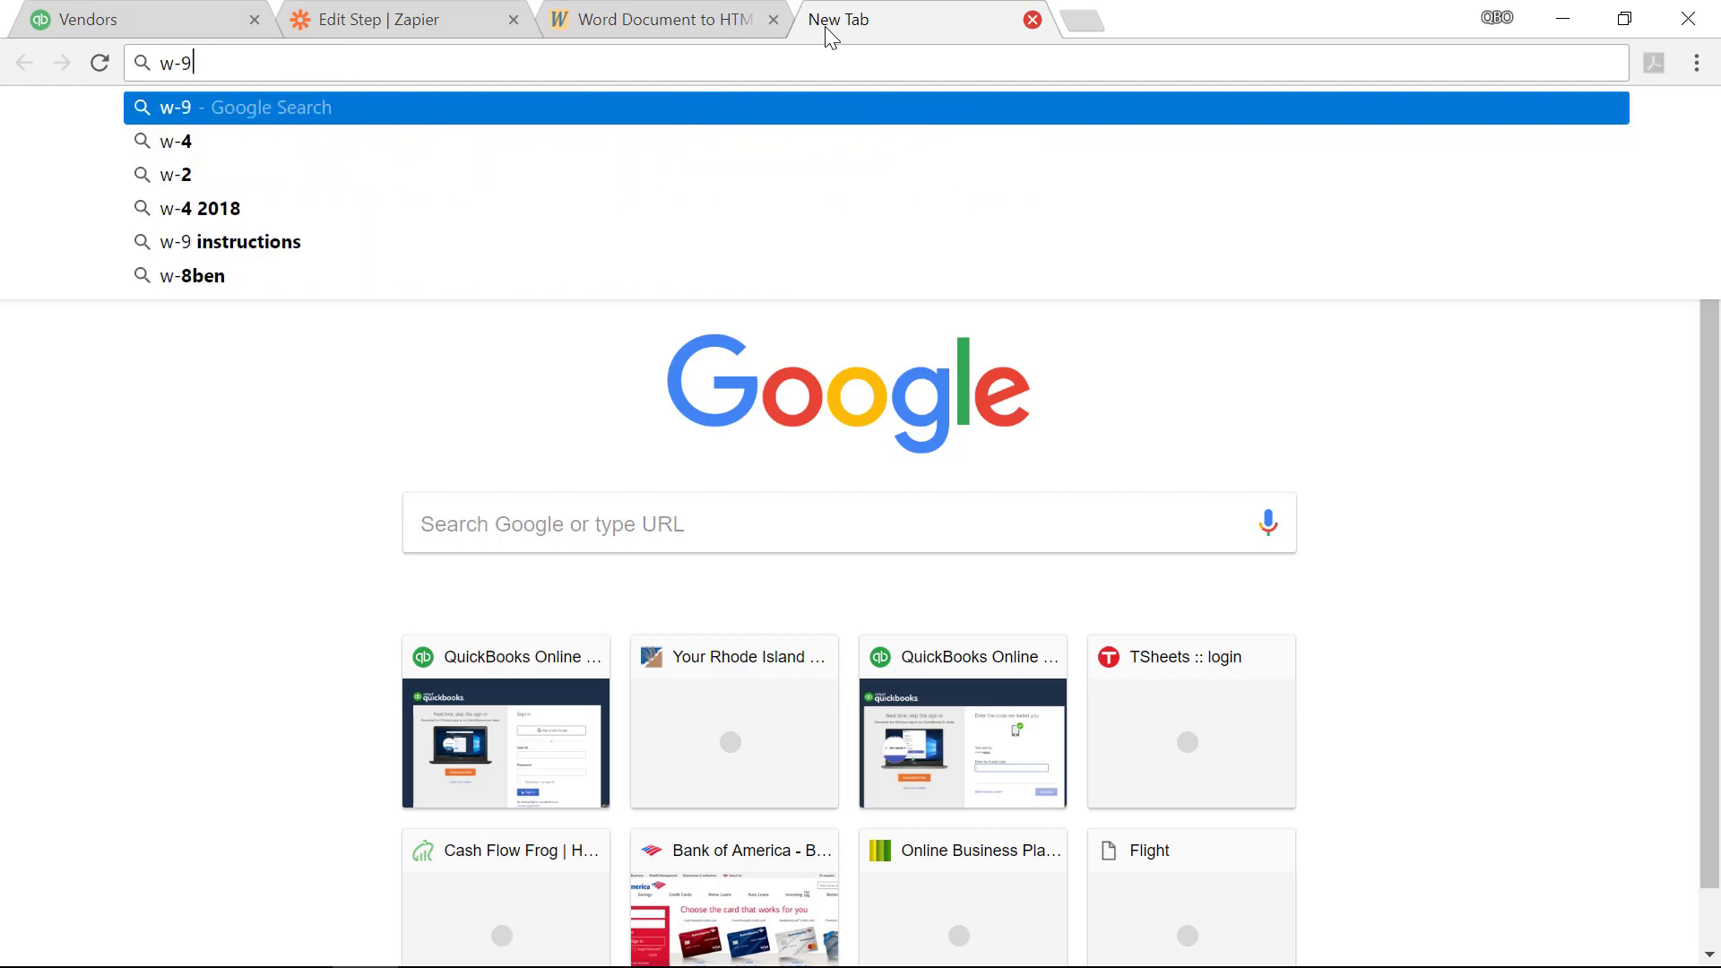
key(Return)
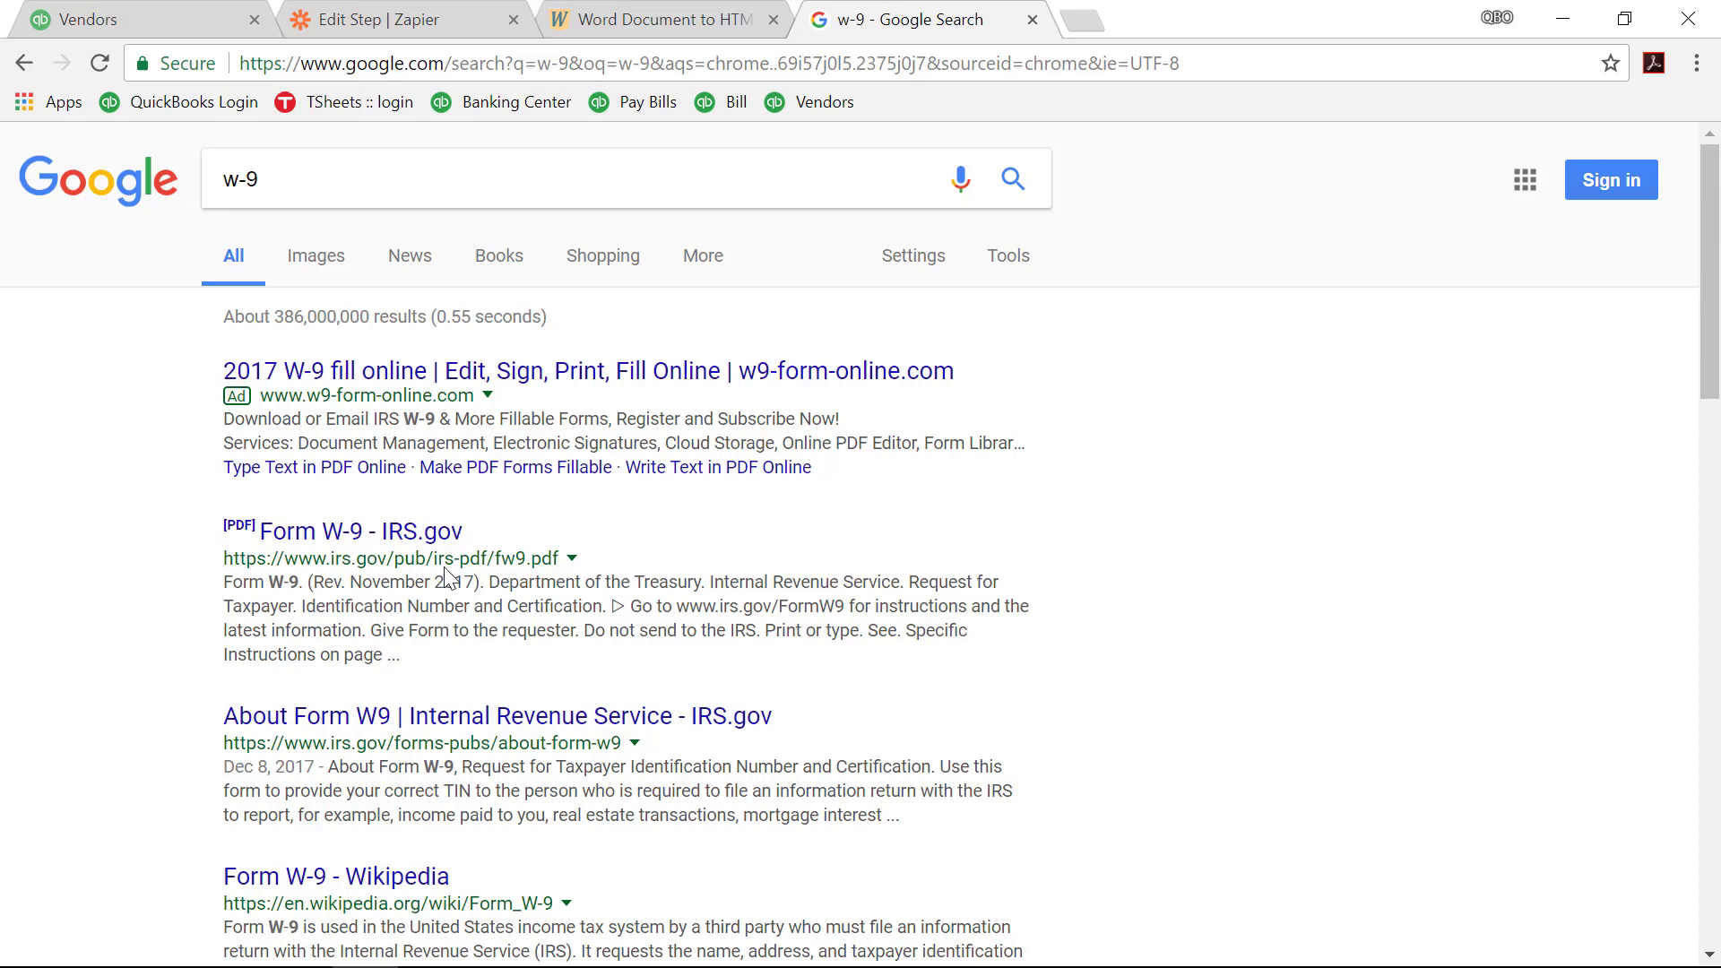
click(391, 535)
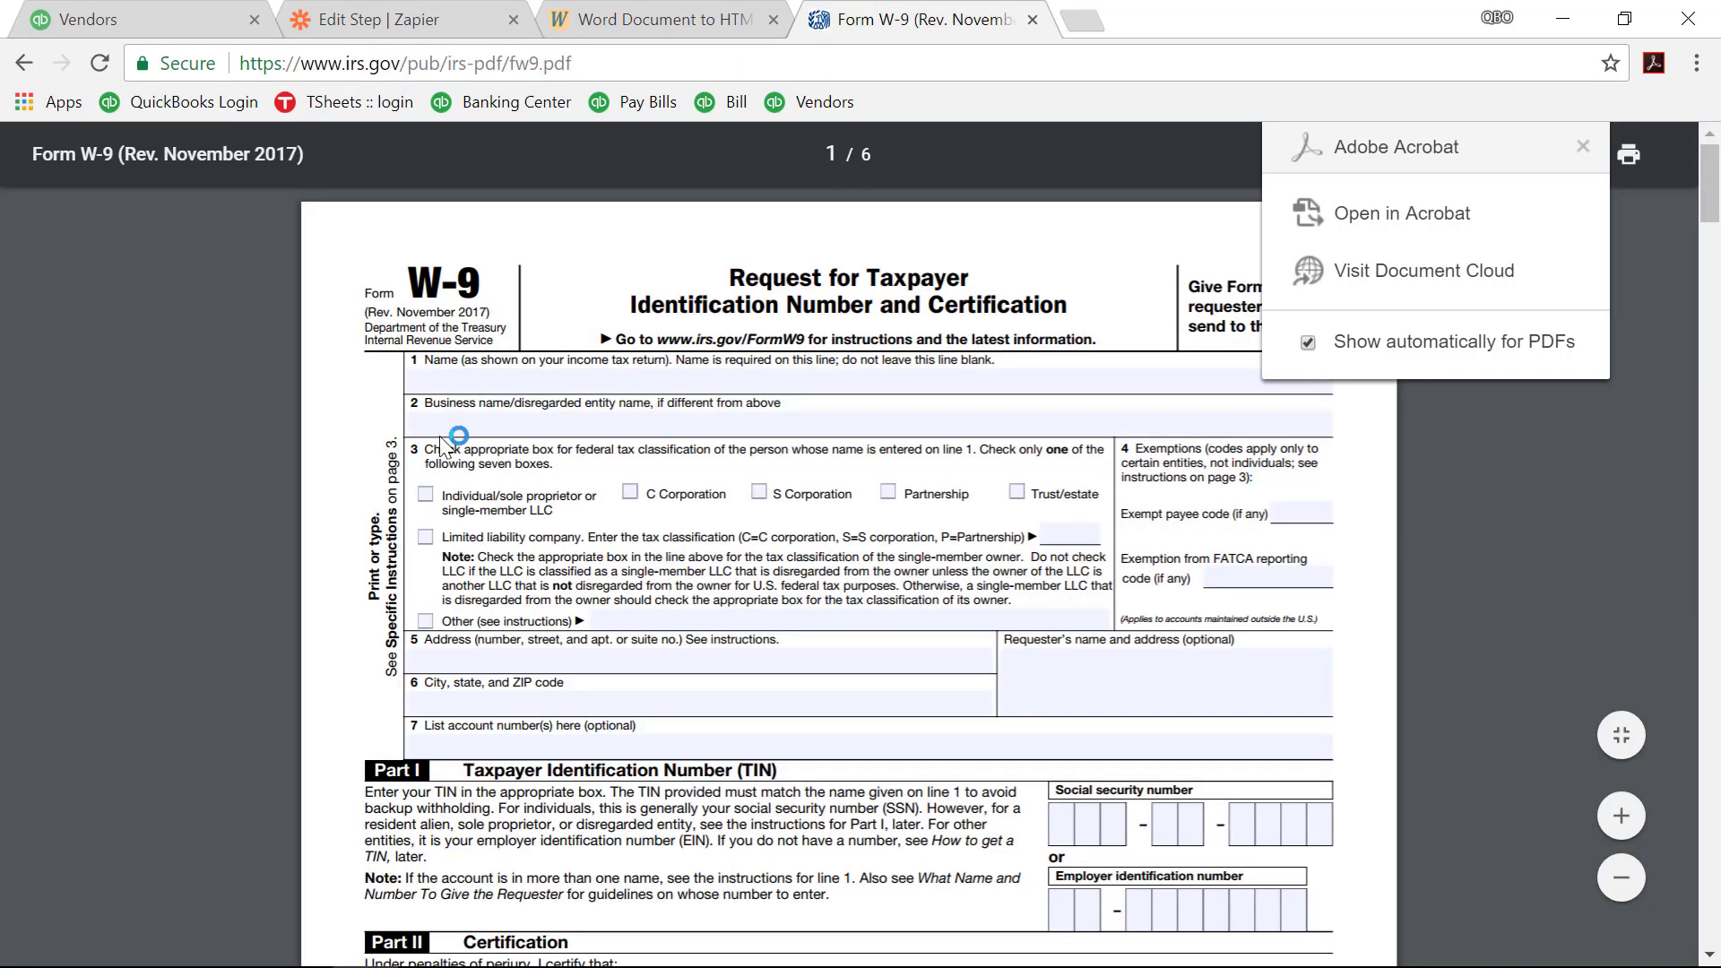
click(609, 66)
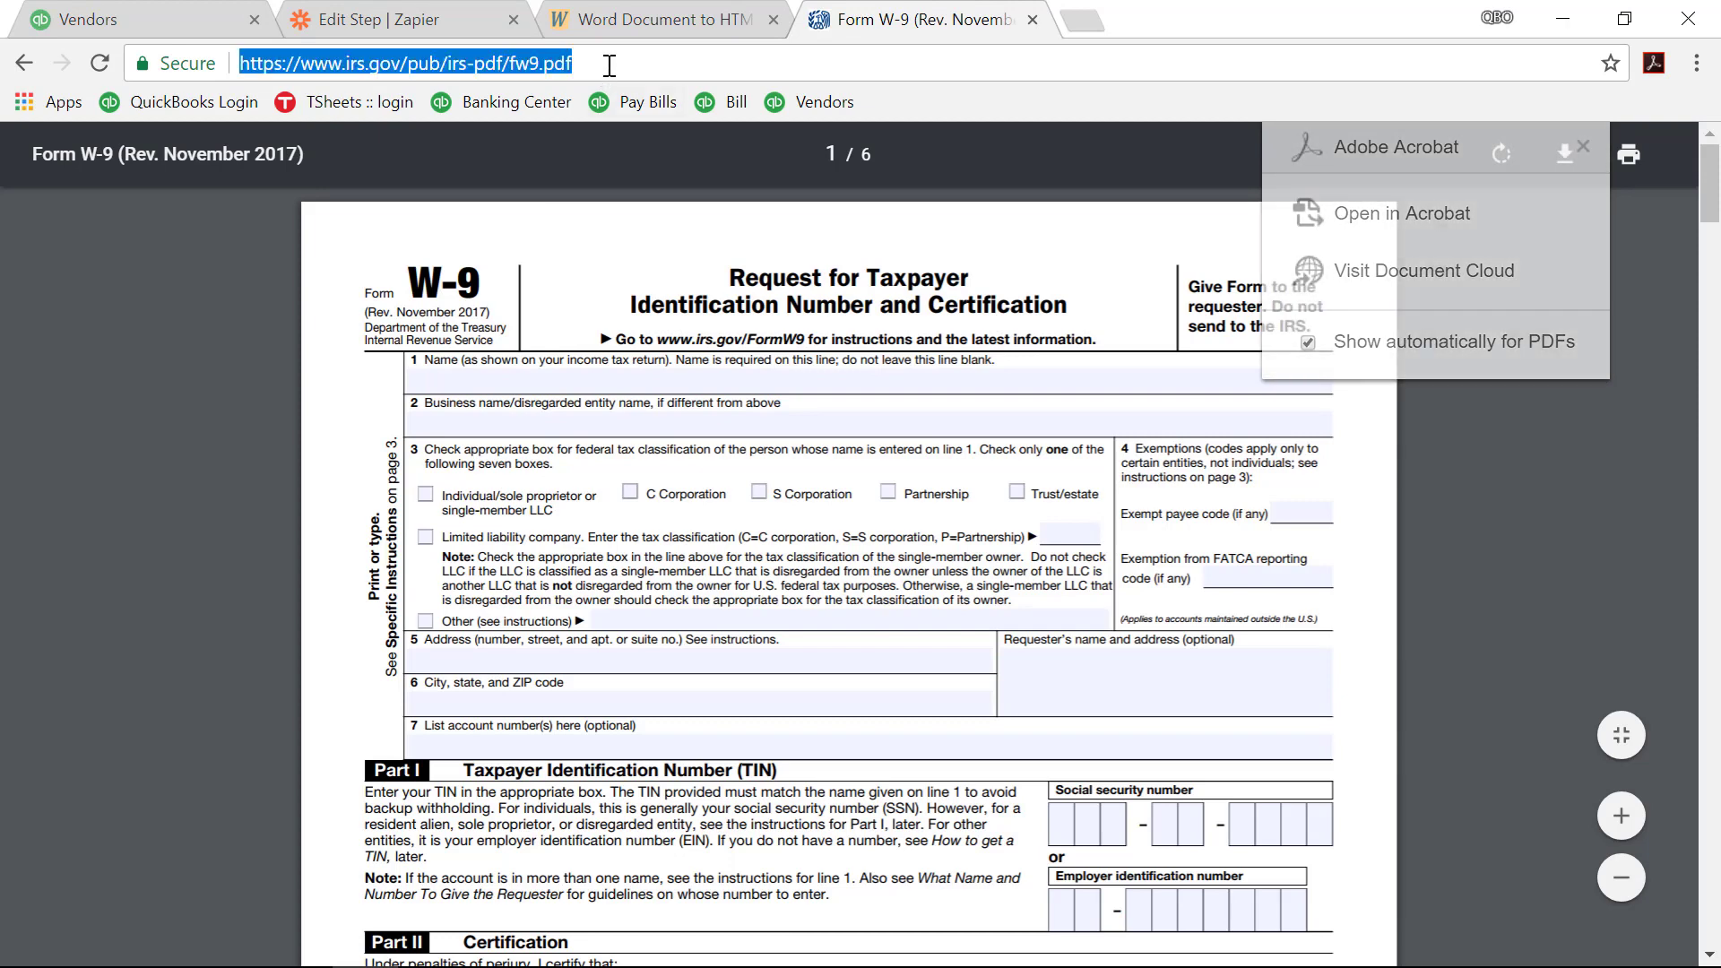
right_click(450, 63)
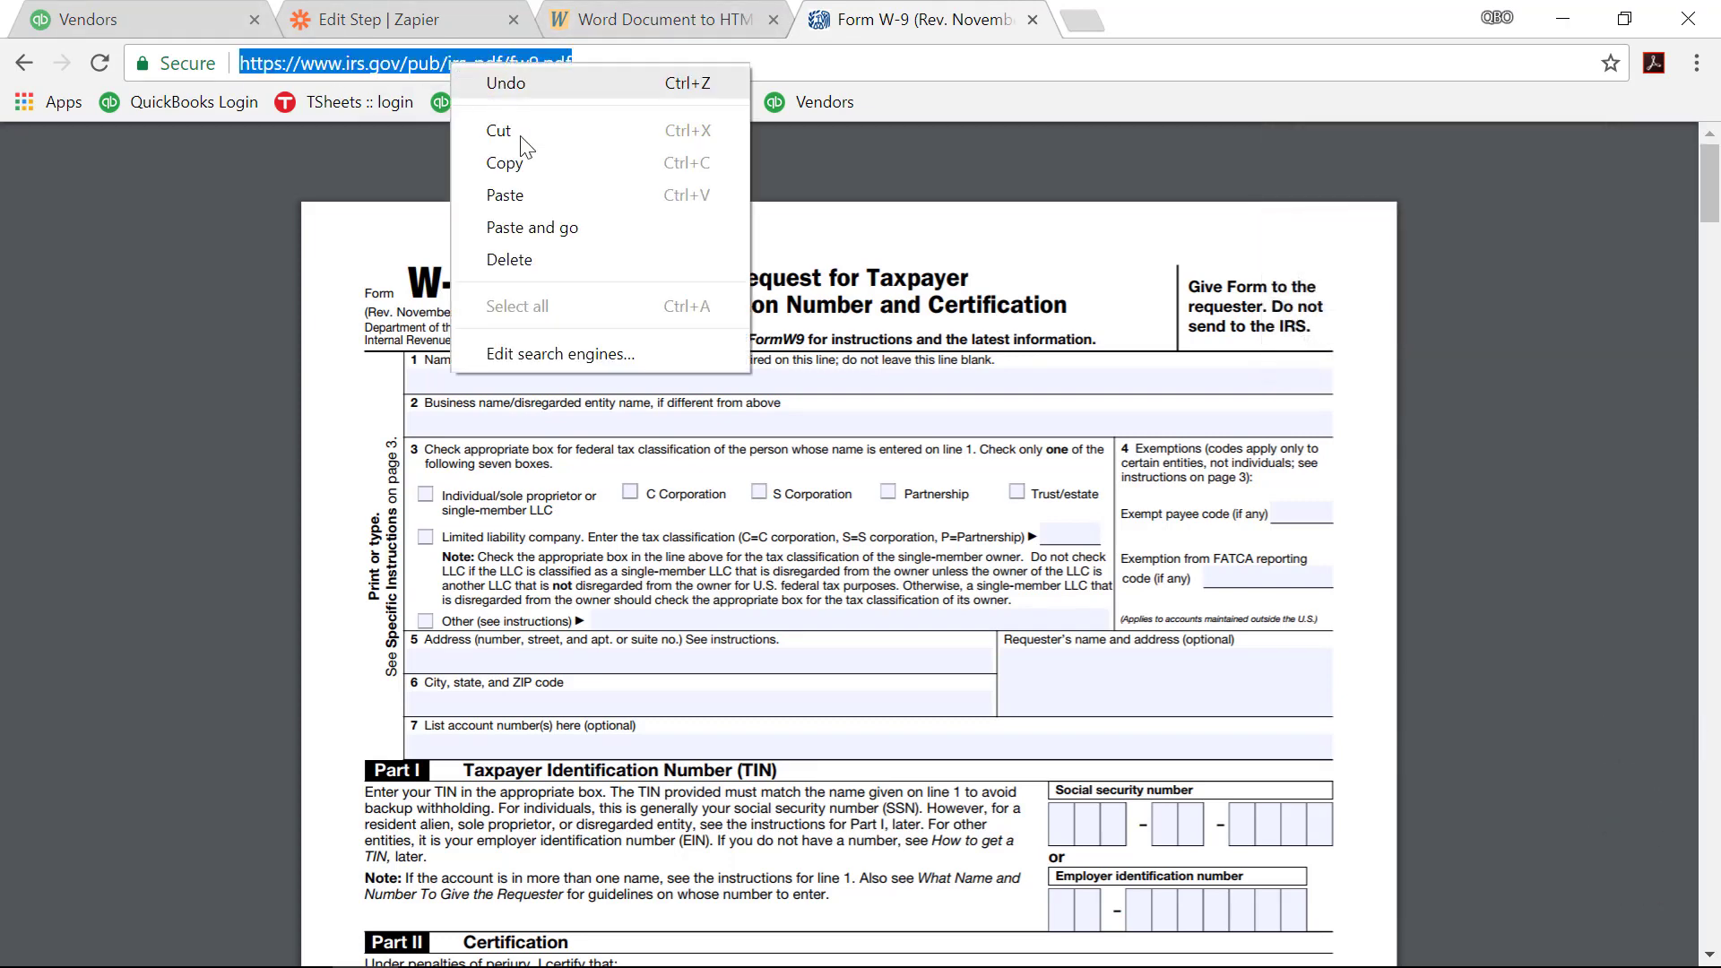
click(536, 161)
click(438, 13)
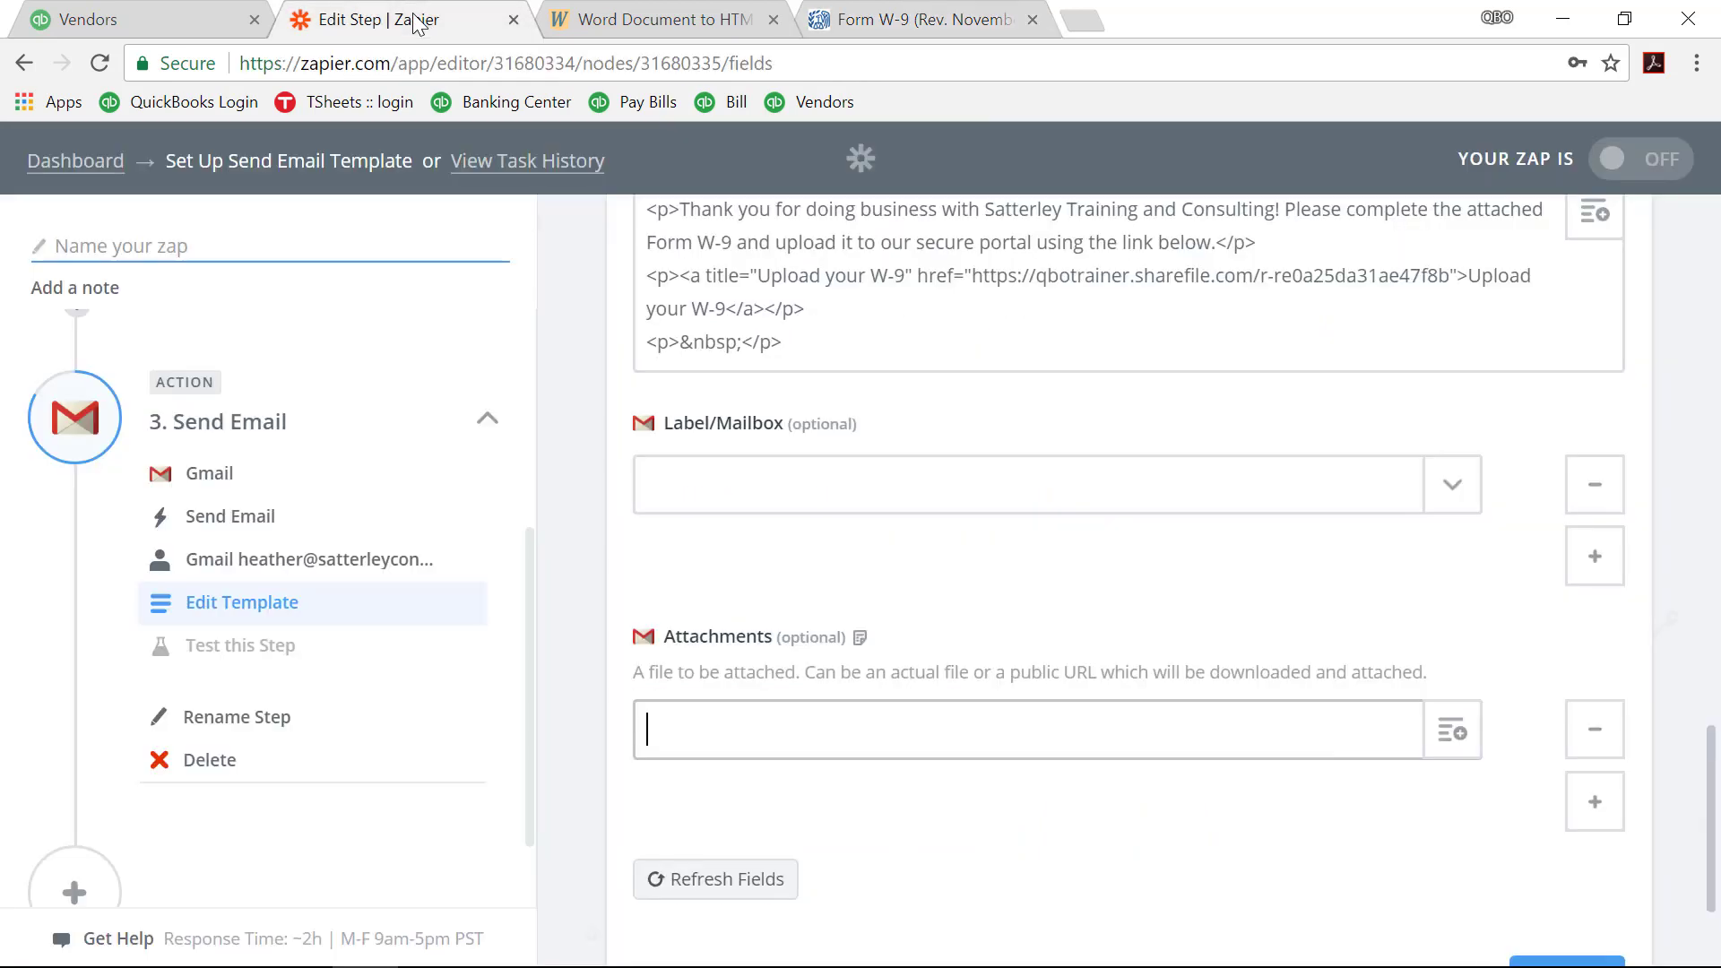
Step: Paste the IRS W-9 PDF URL into Attachments and continue to the test page
click(765, 729)
right_click(764, 732)
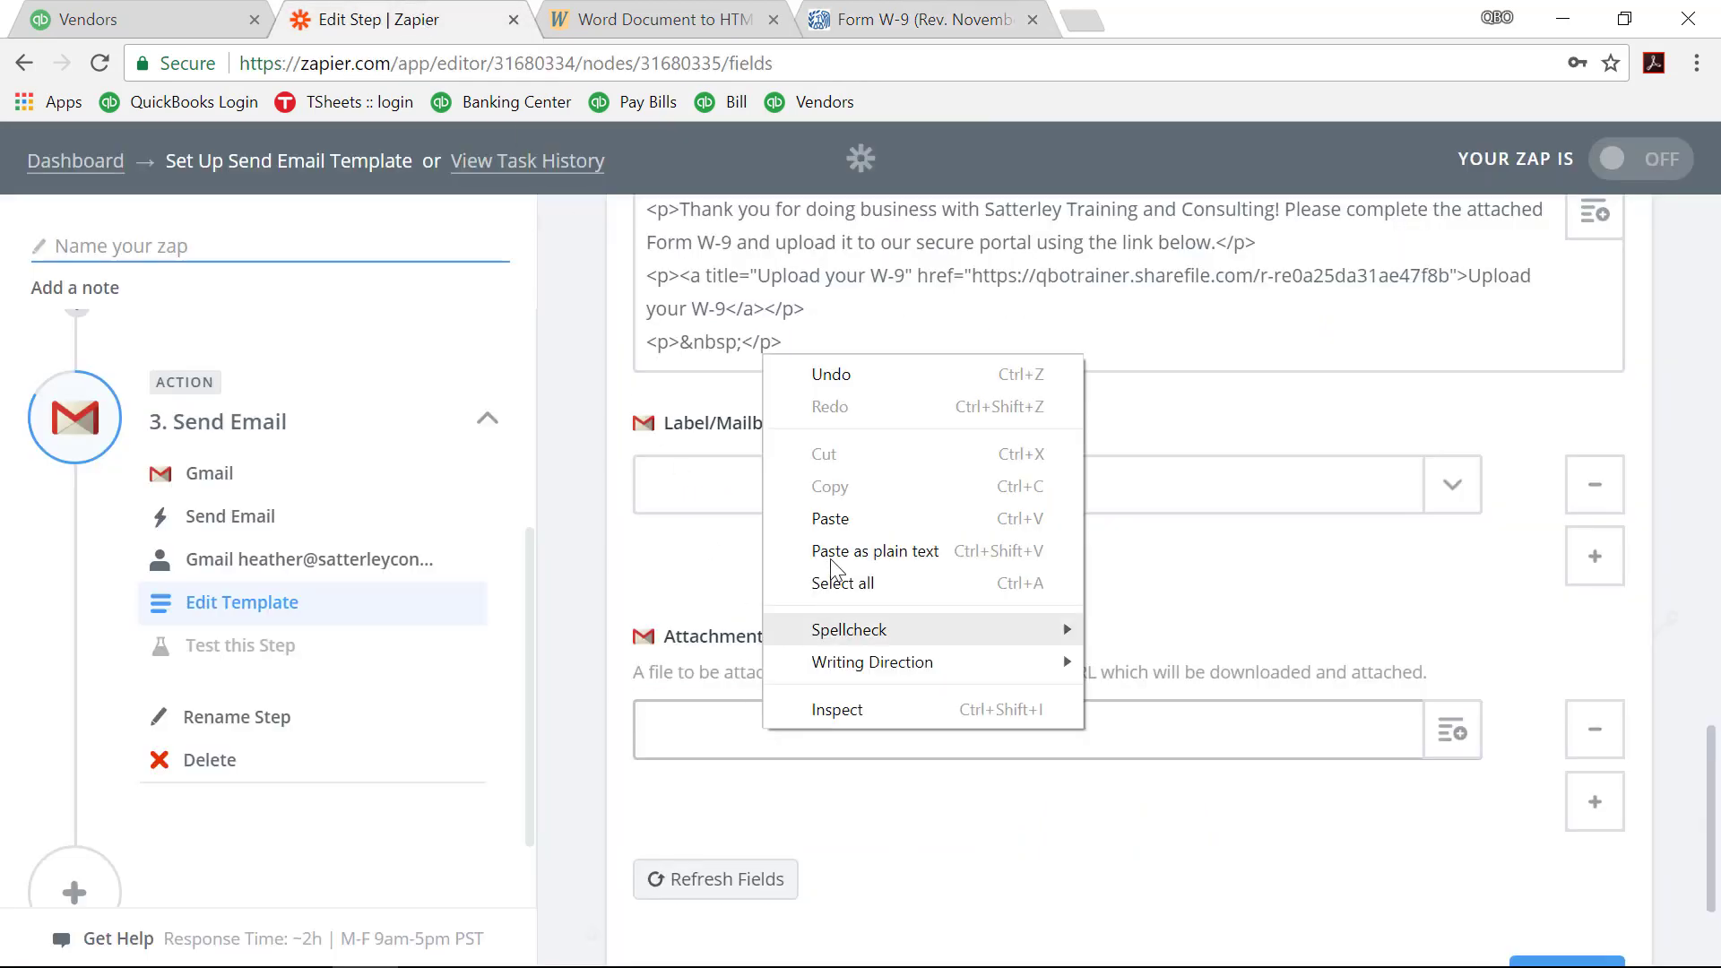
click(846, 517)
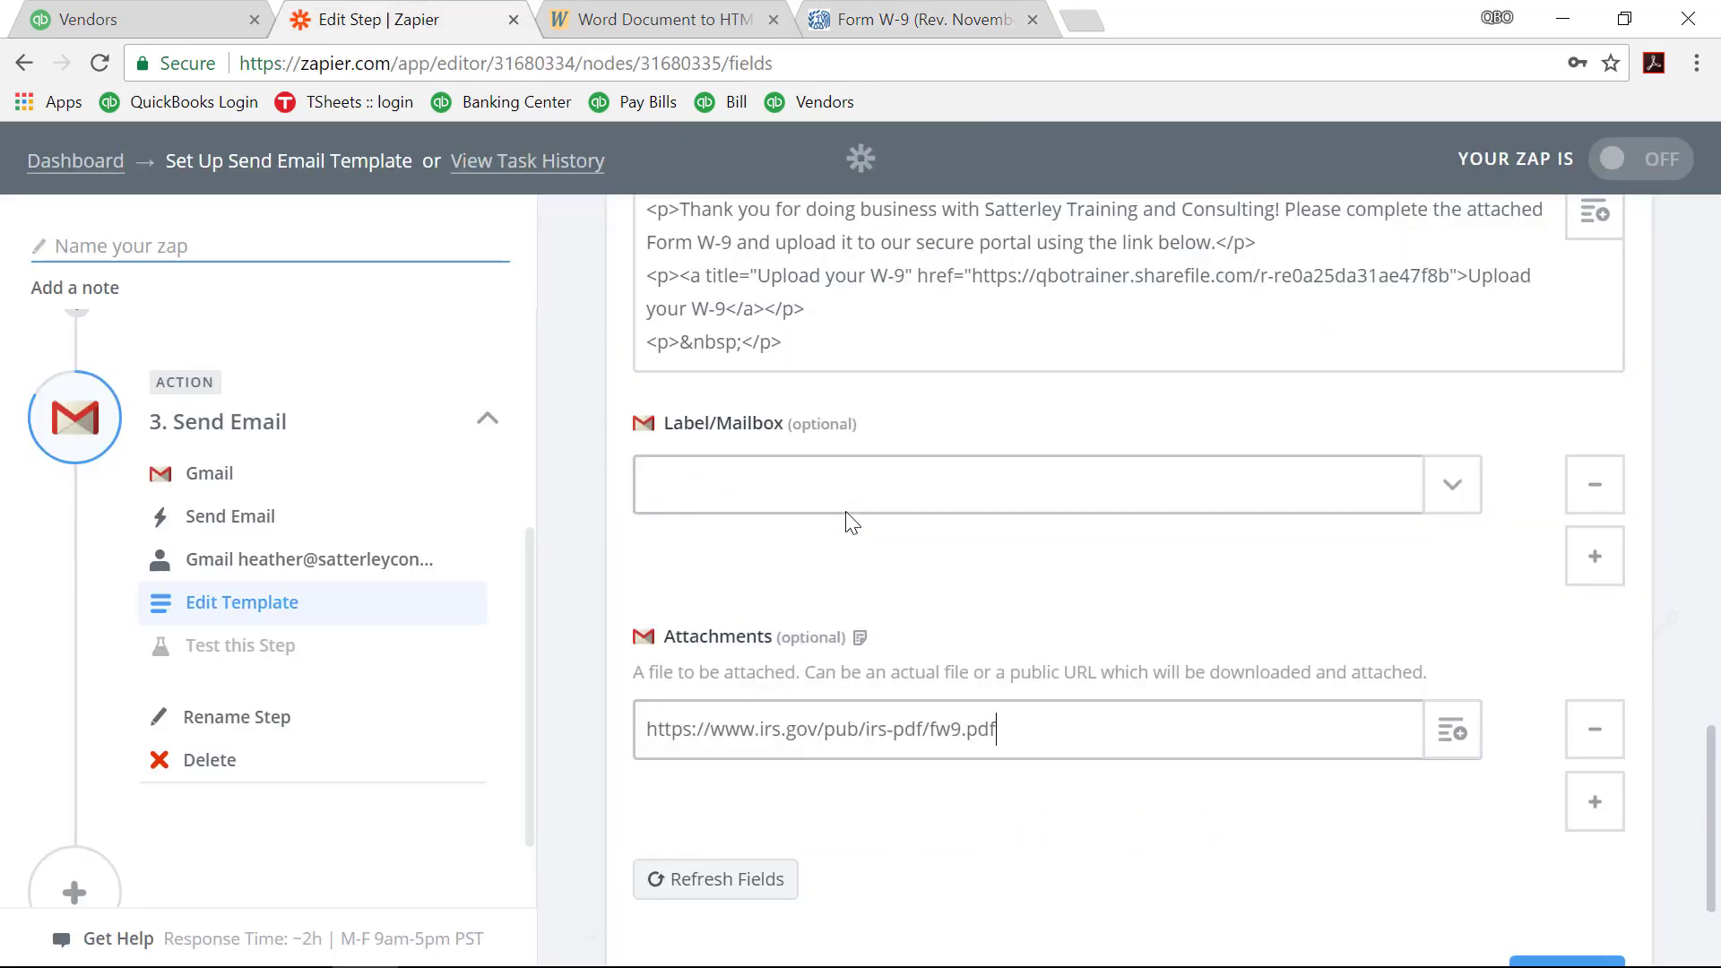
scroll(1170, 710, down, 2)
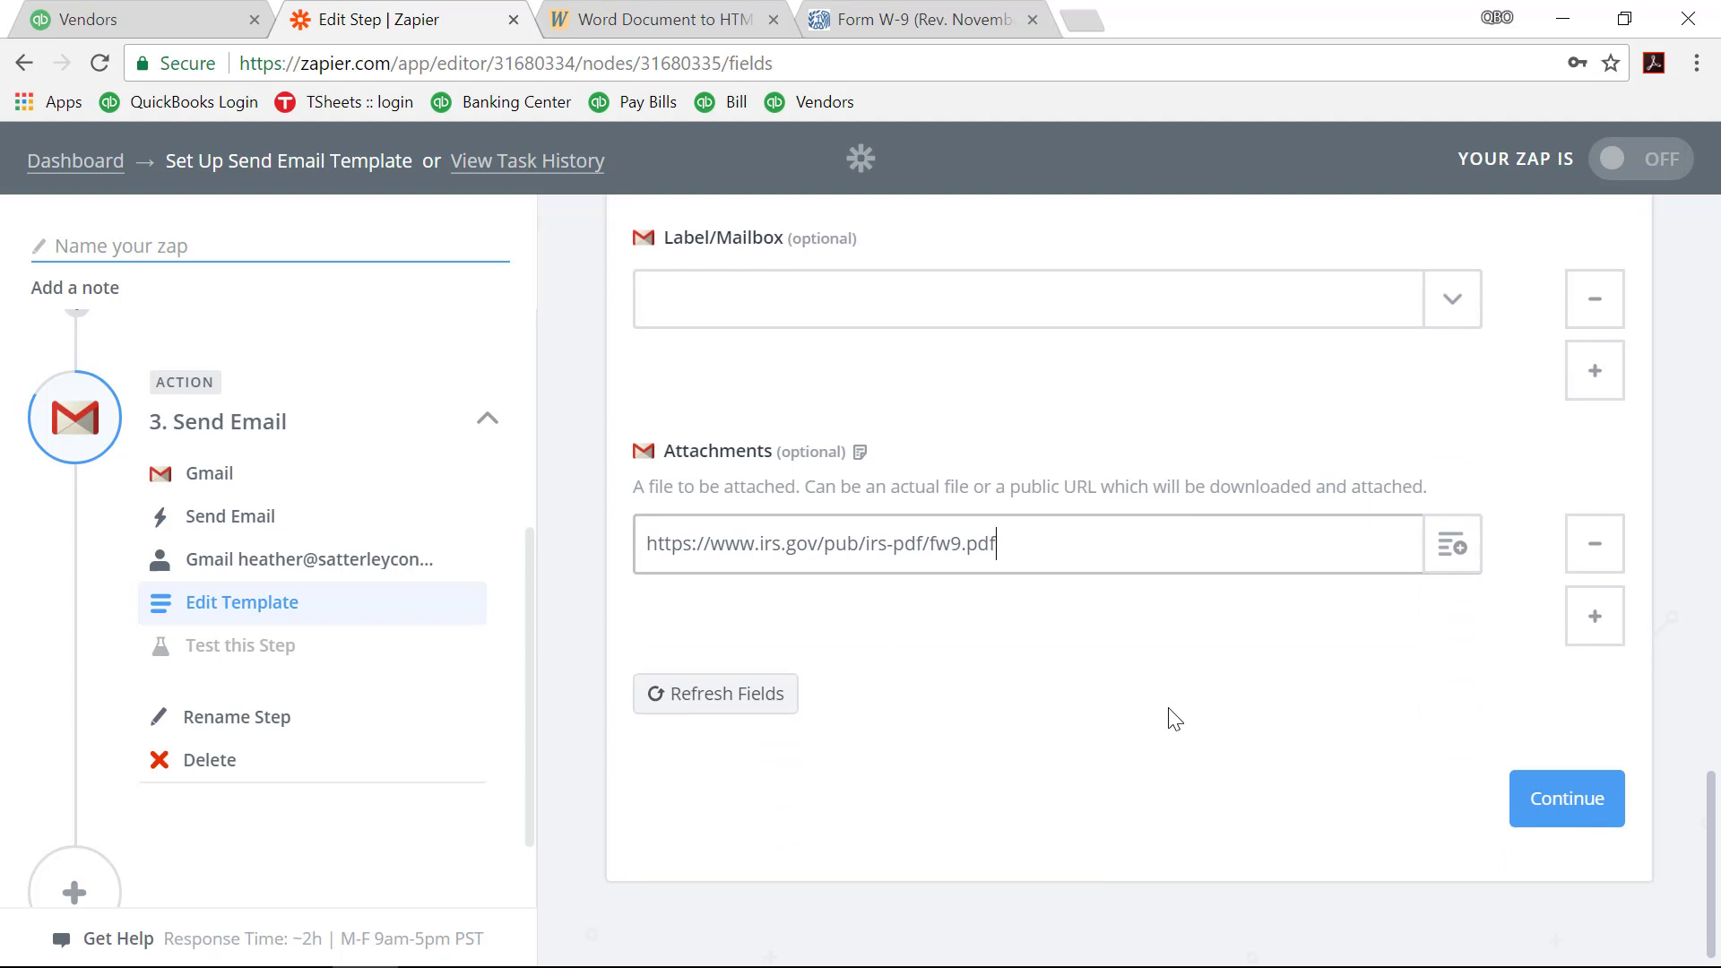
click(1585, 801)
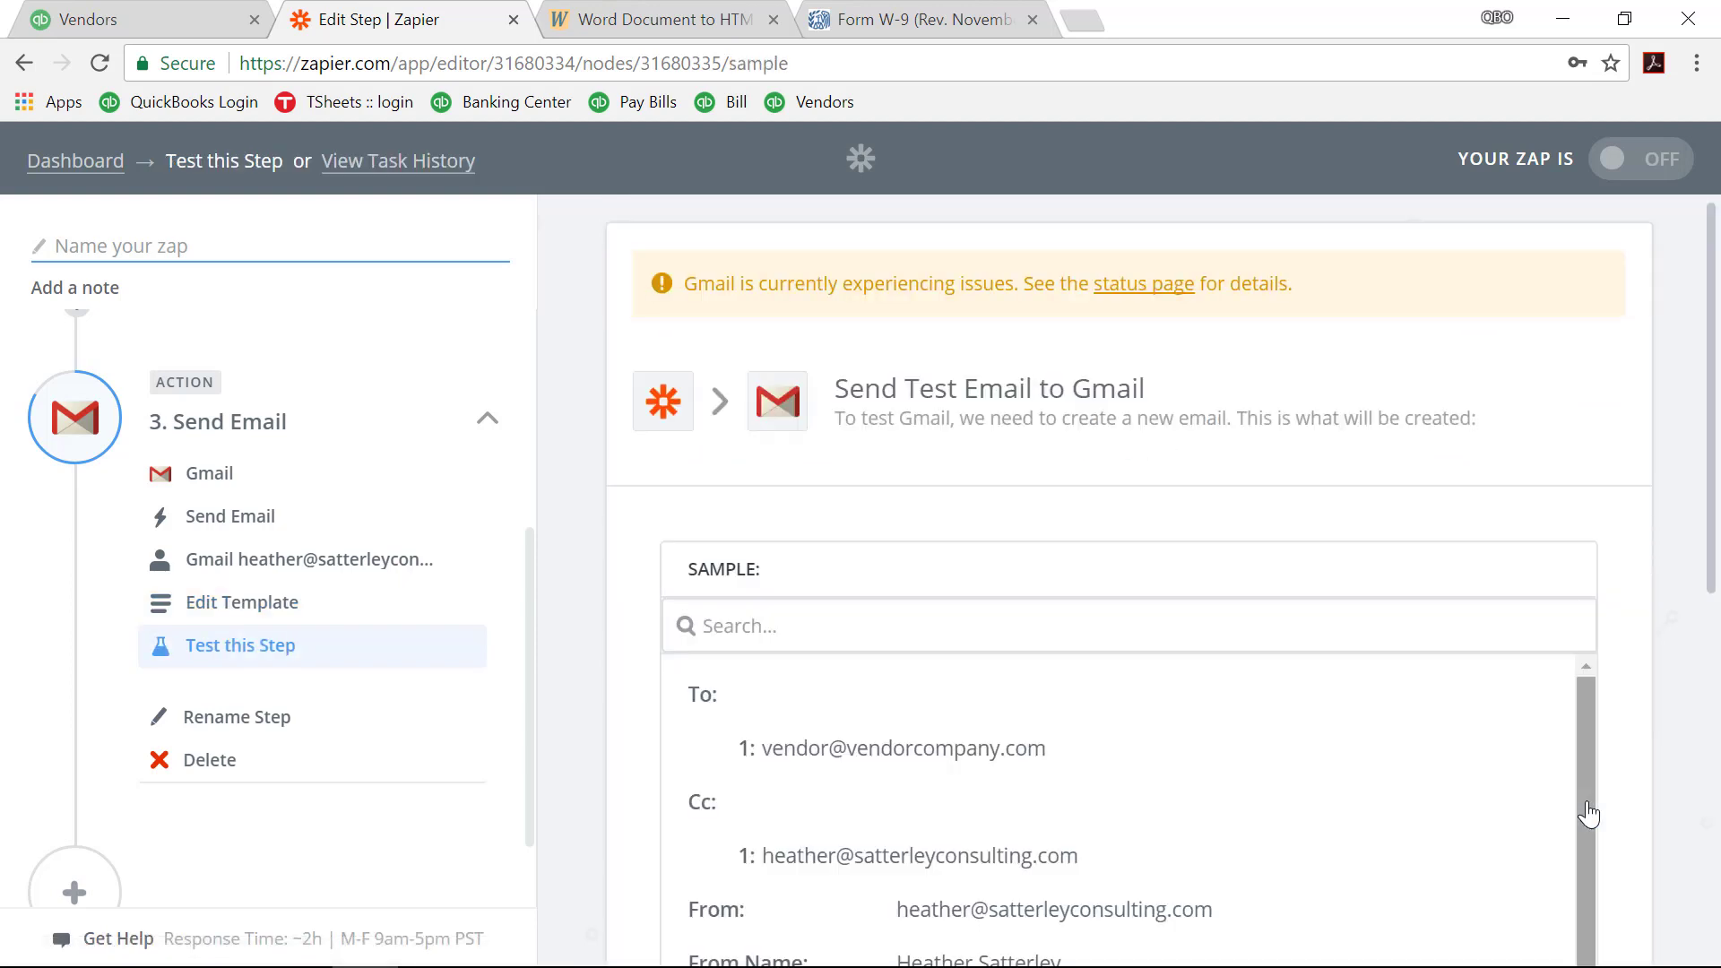
Step: Review the sample, send the Gmail test email, and finish the email step
scroll(1558, 801, down, 4)
scroll(1558, 800, down, 3)
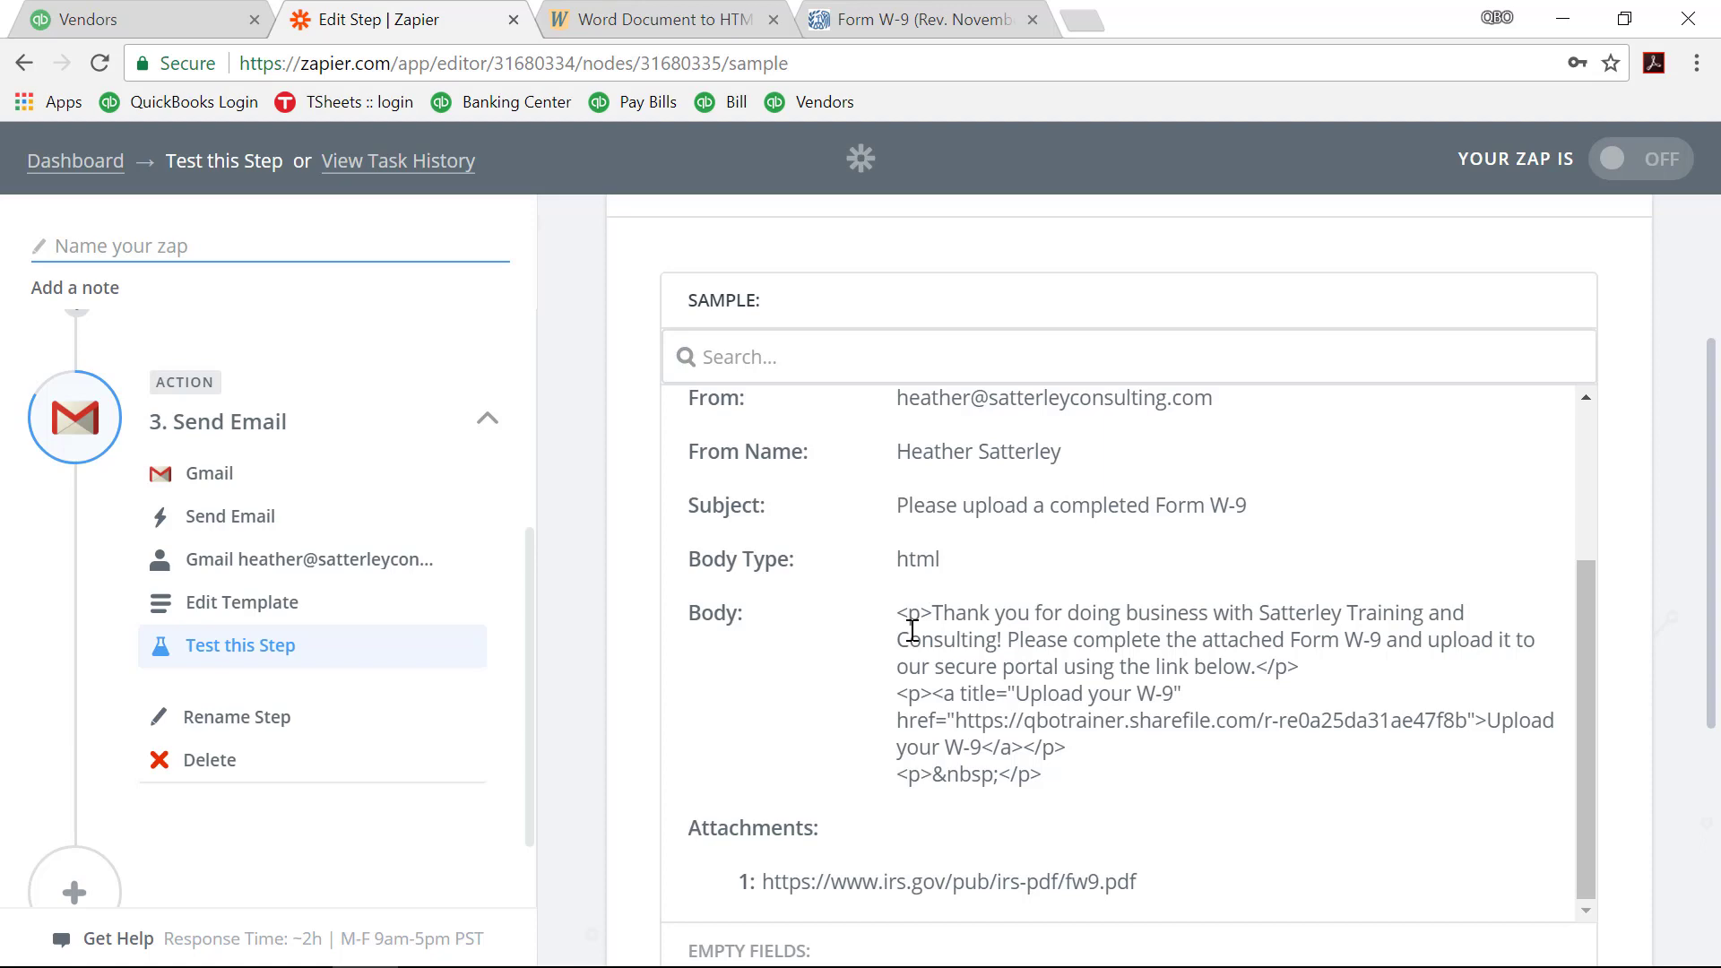
scroll(912, 630, down, 5)
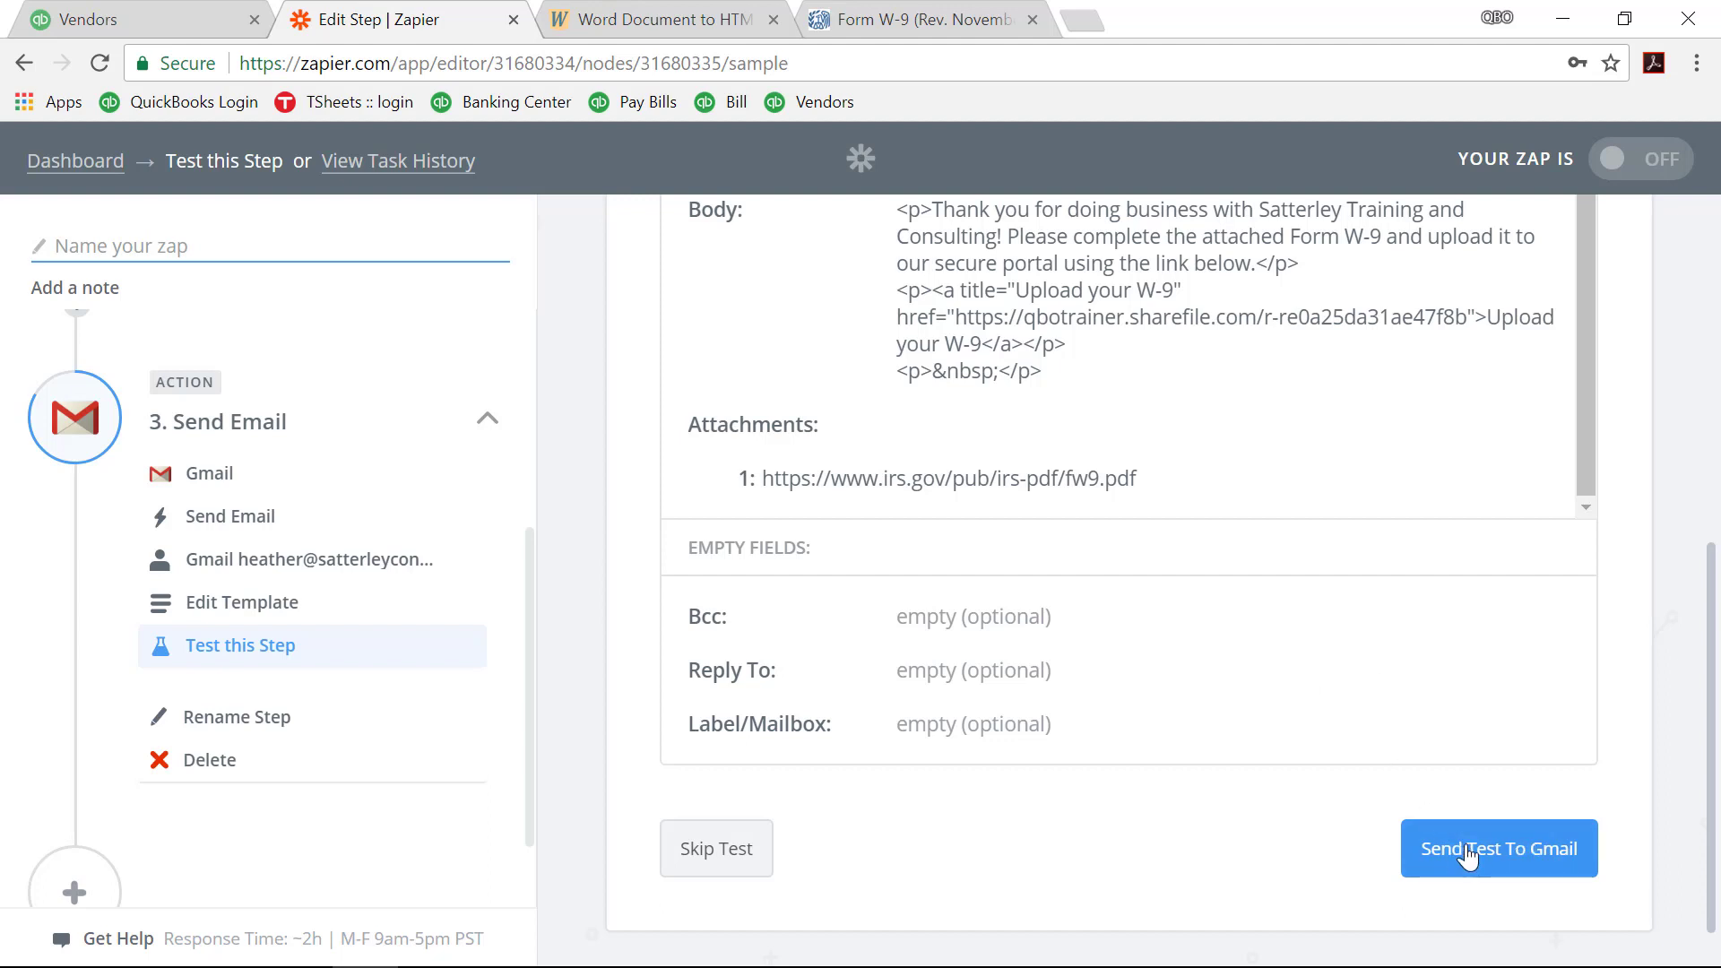
click(1467, 856)
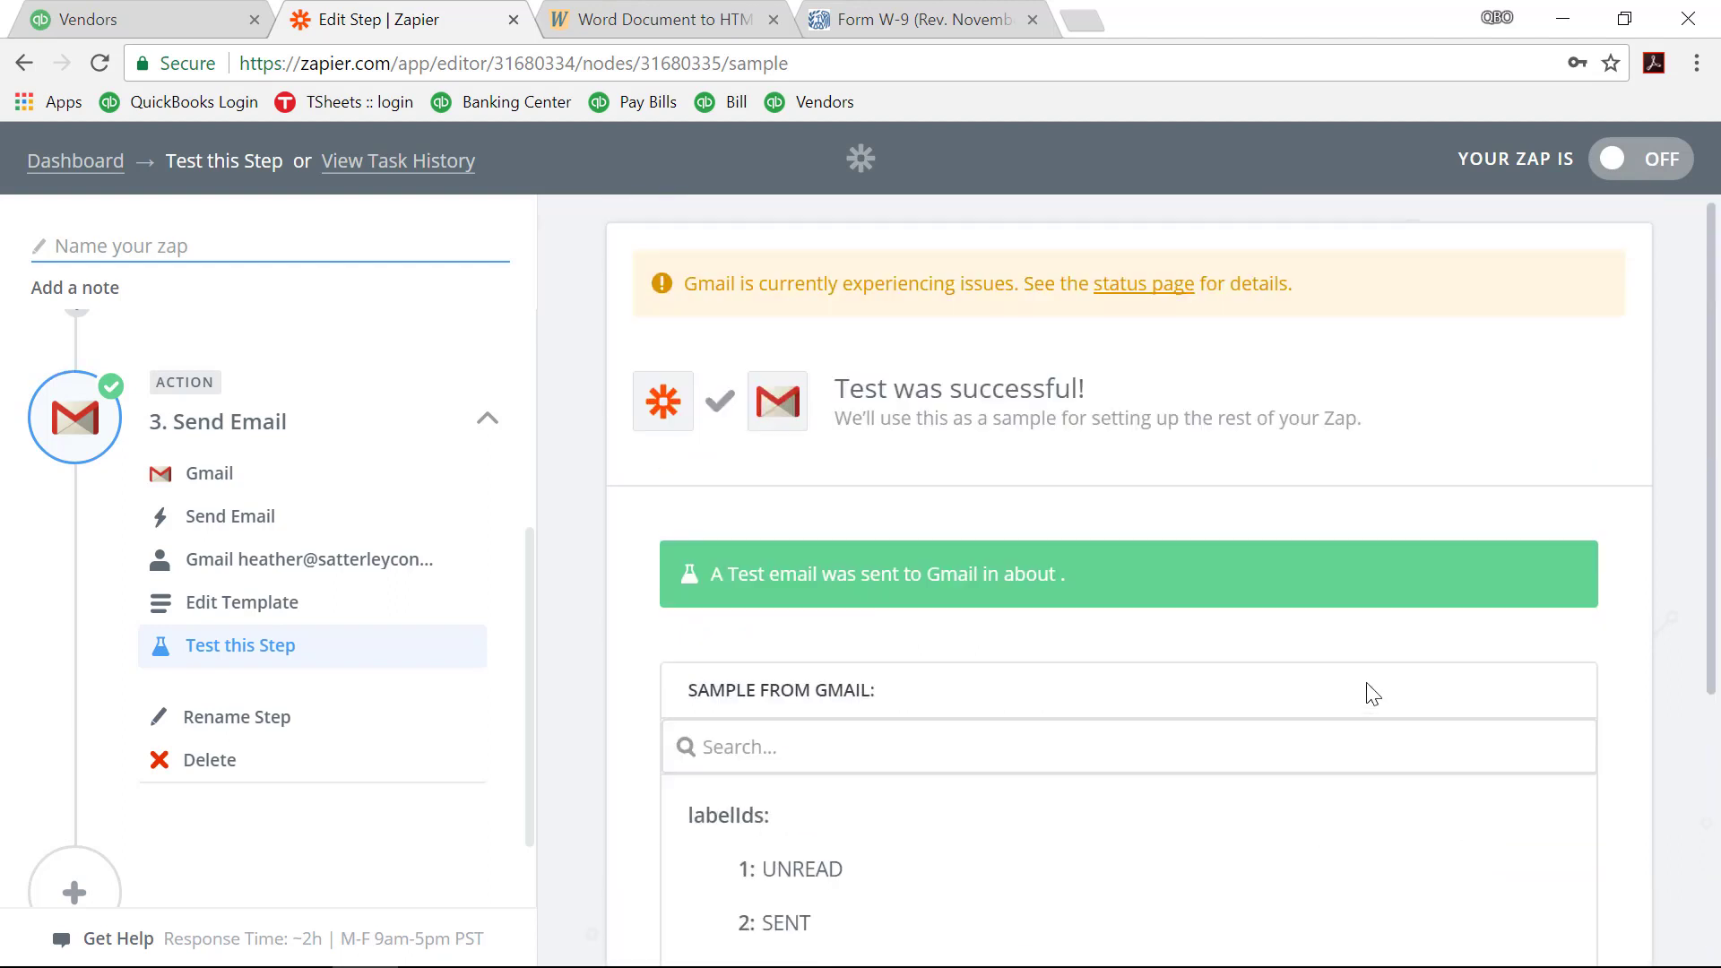
scroll(1372, 694, down, 5)
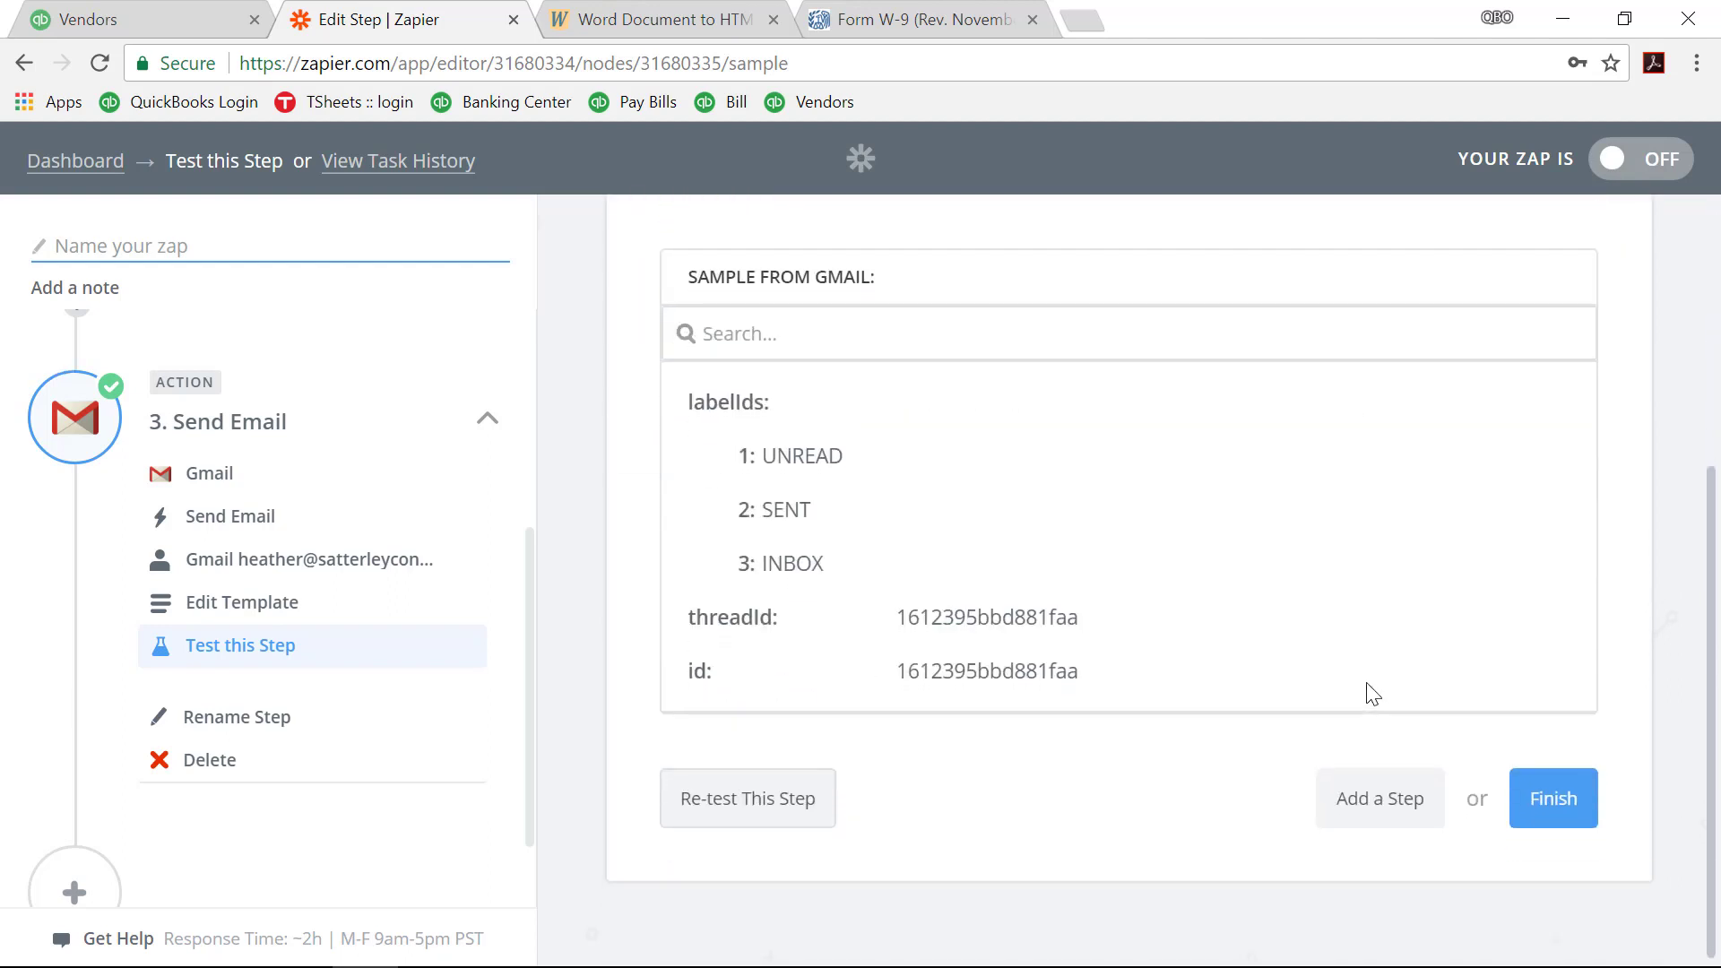
click(1567, 803)
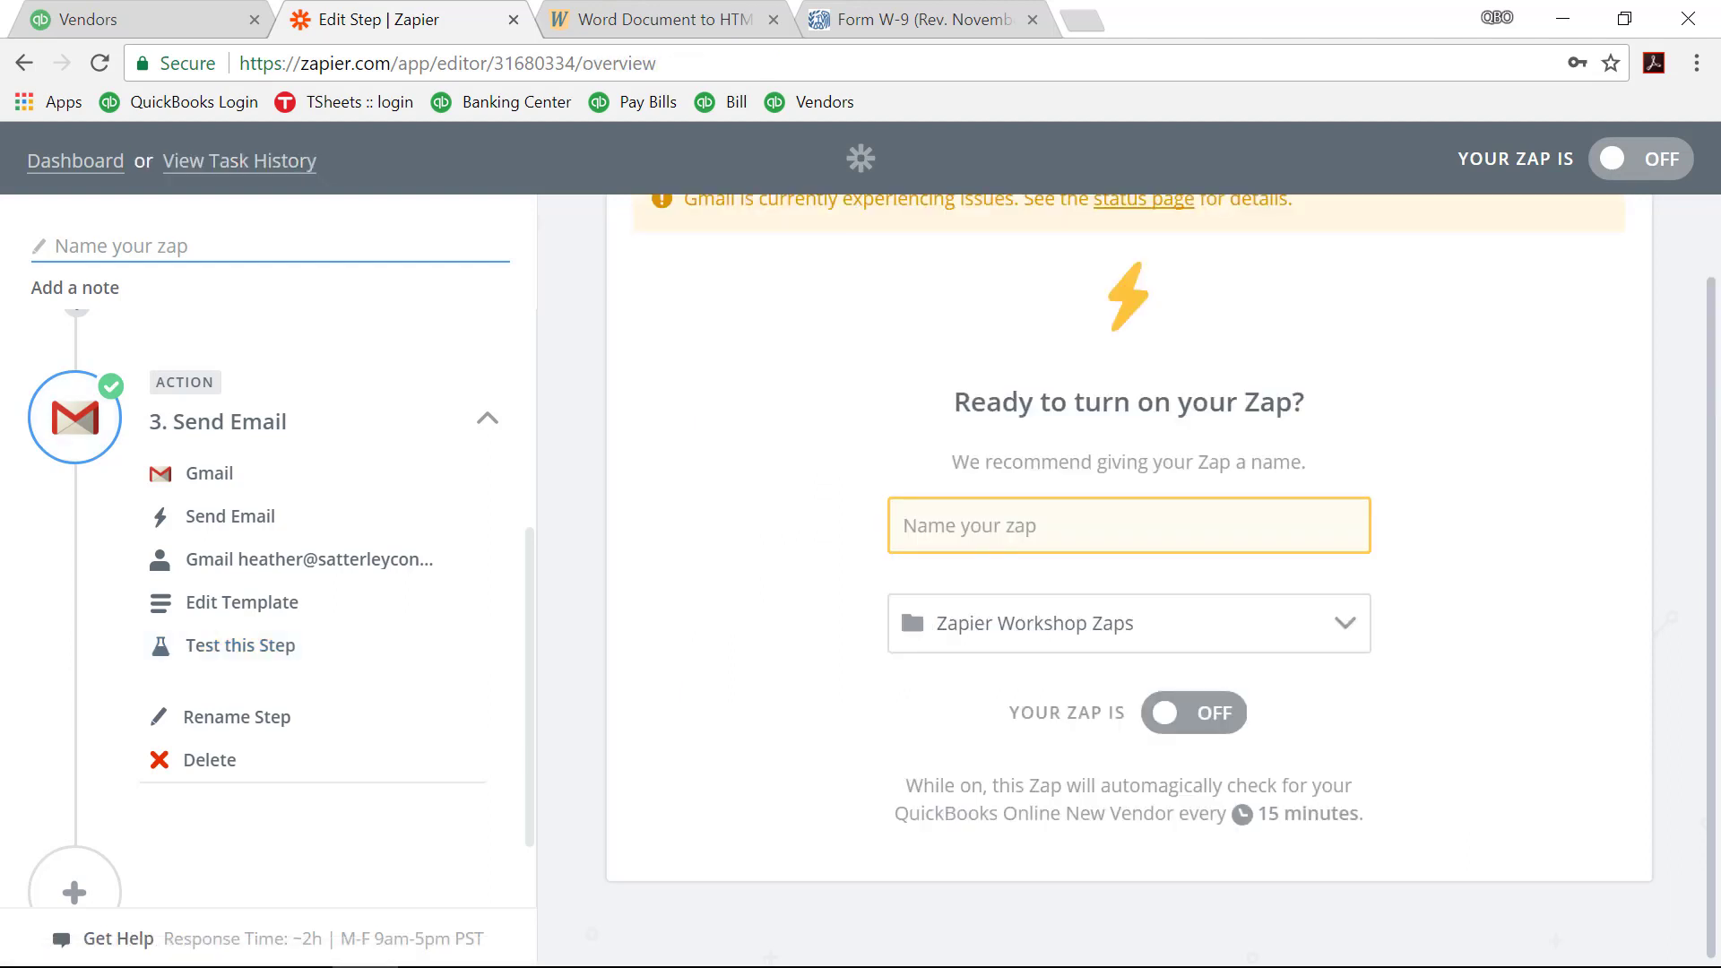
Step: Switch to the Gmail window showing the received W-9 test email
key(alt+Tab)
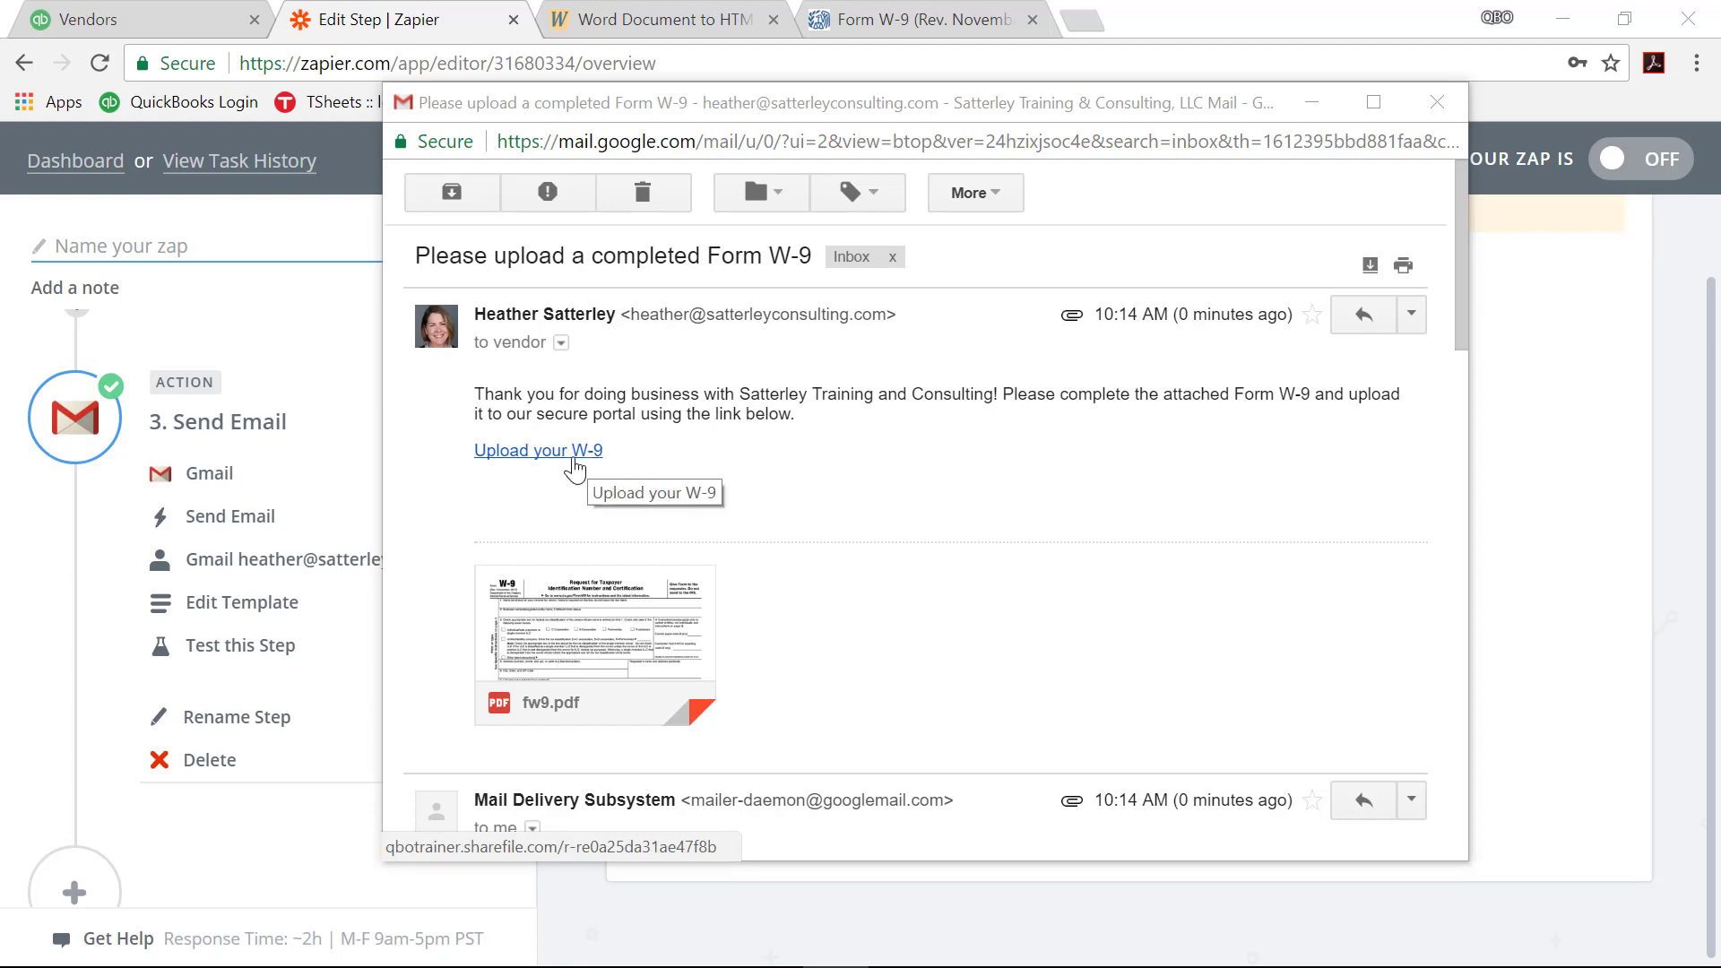
click(573, 455)
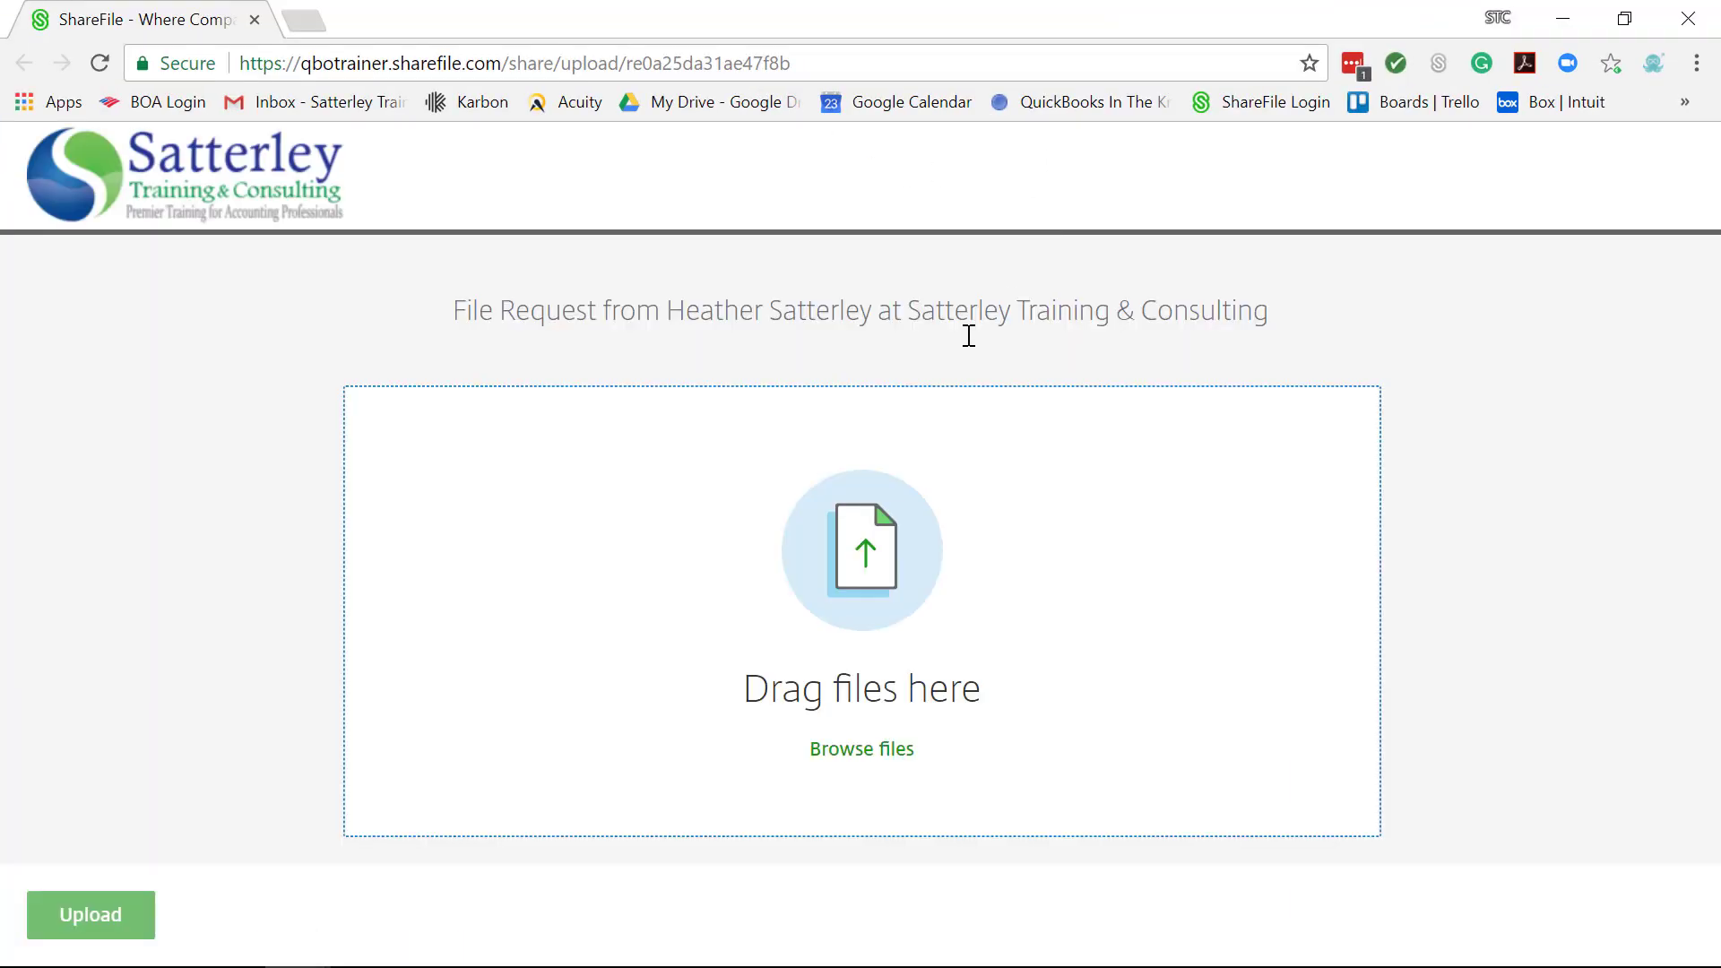
click(1563, 19)
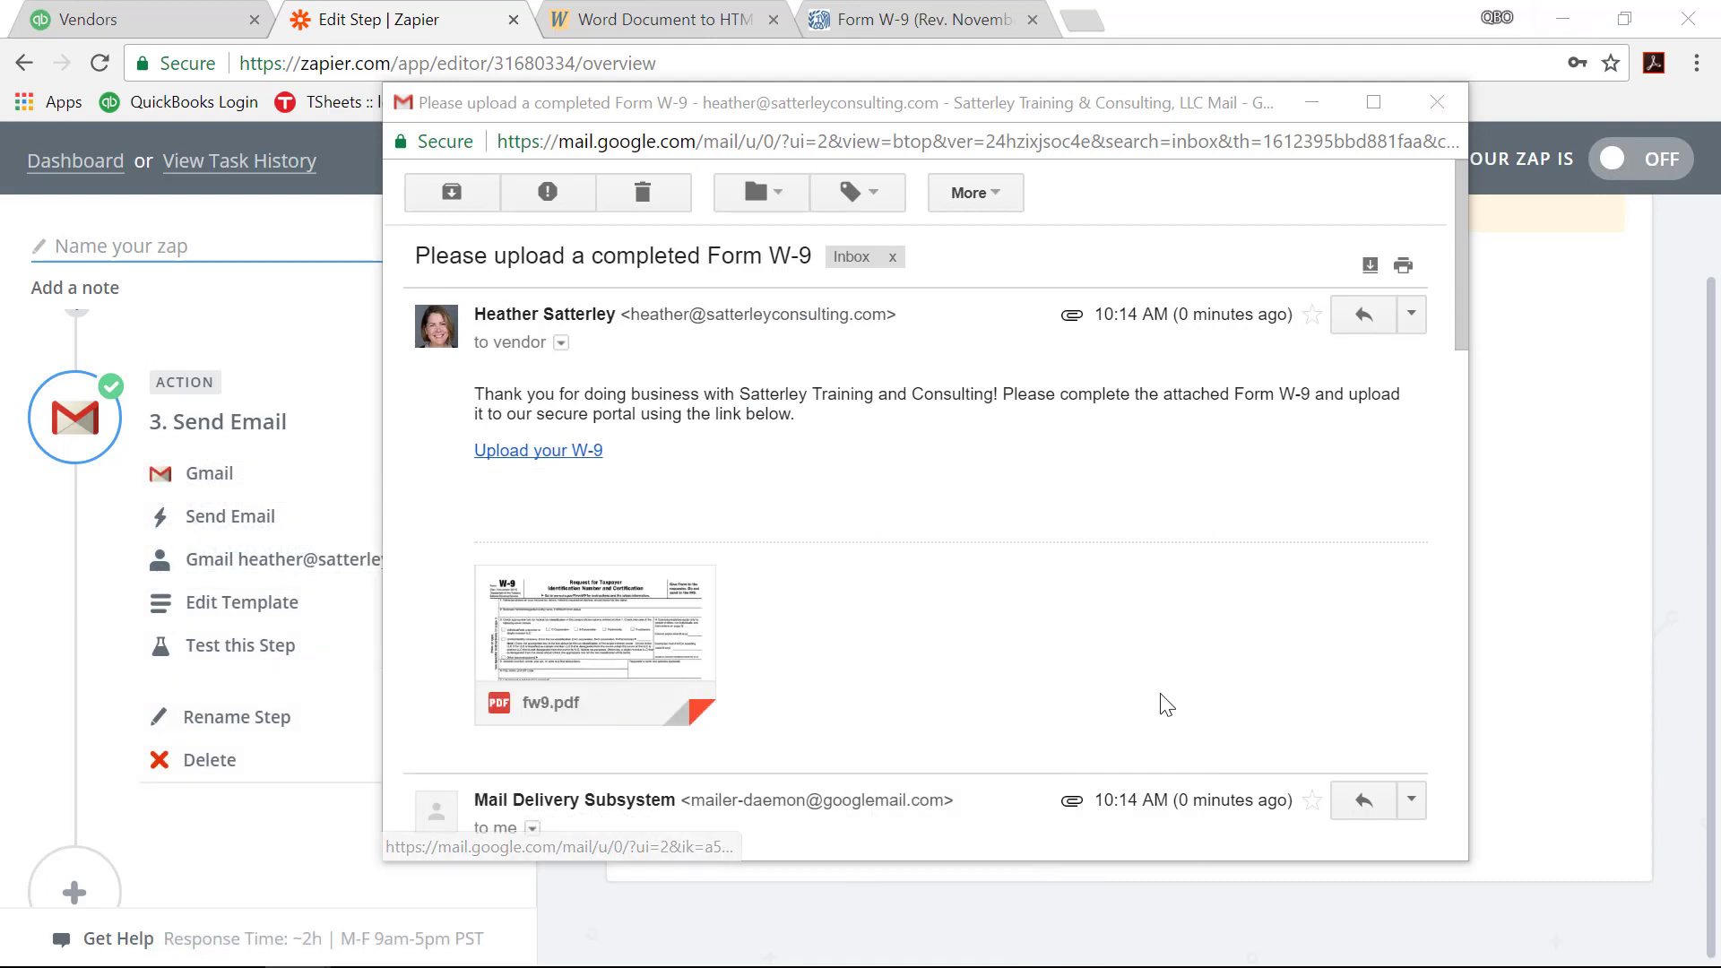